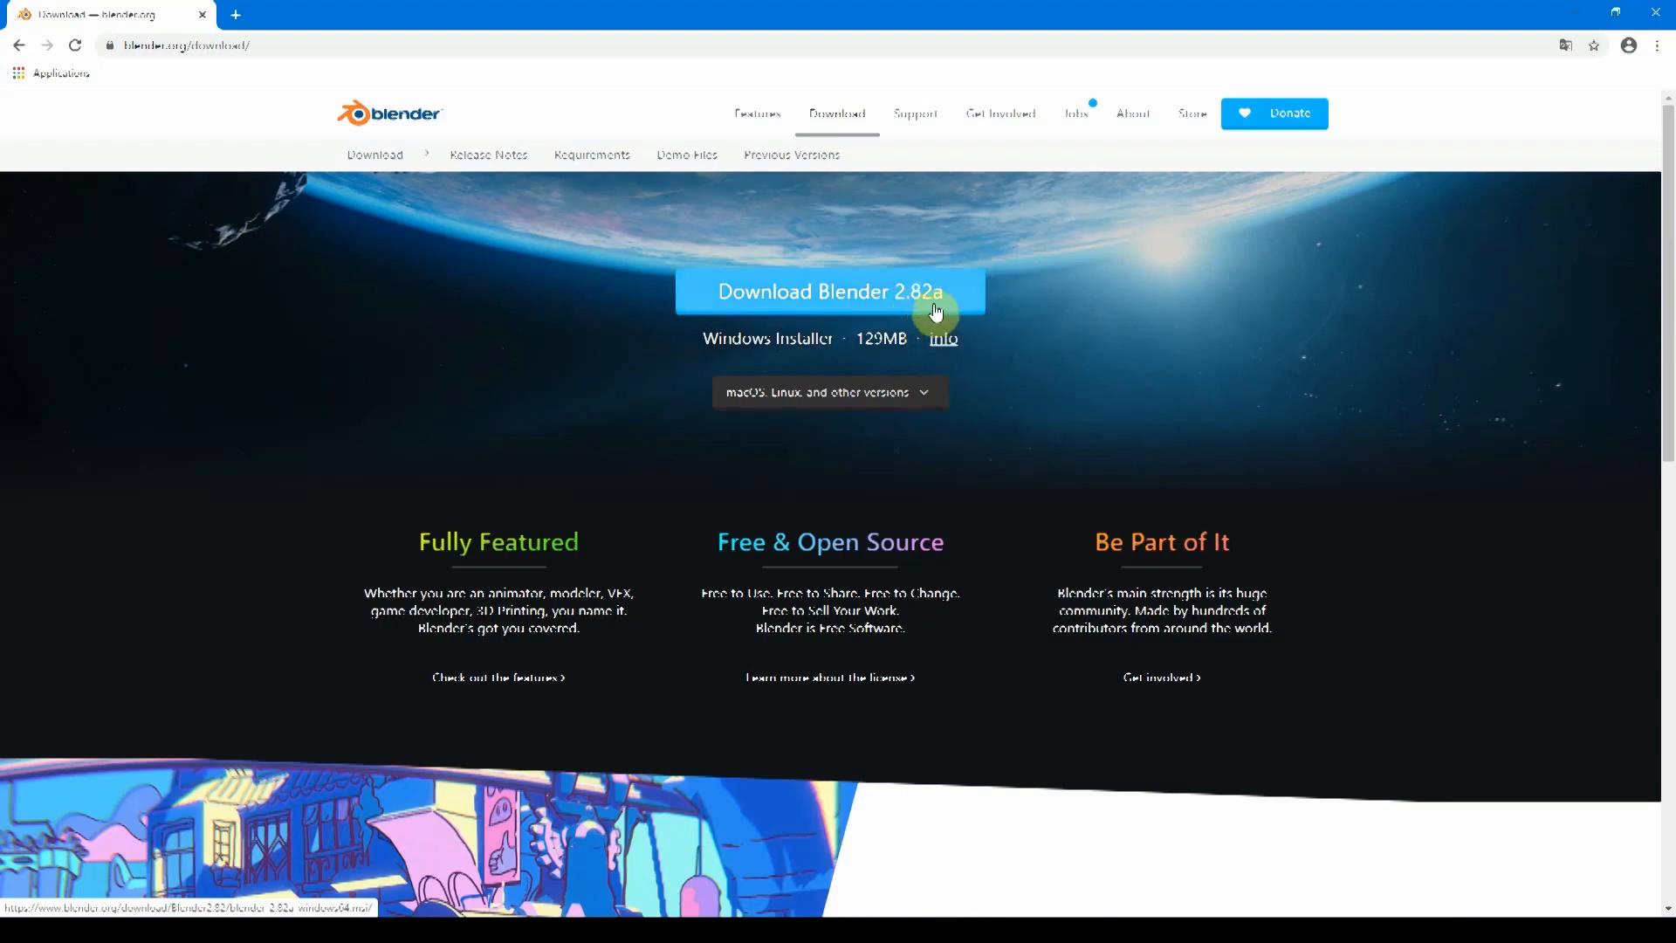
# Step: Open the new in 2.82a release notes and review the sections through Cycles Improvements
pyautogui.scroll(-7, 1109, 362)
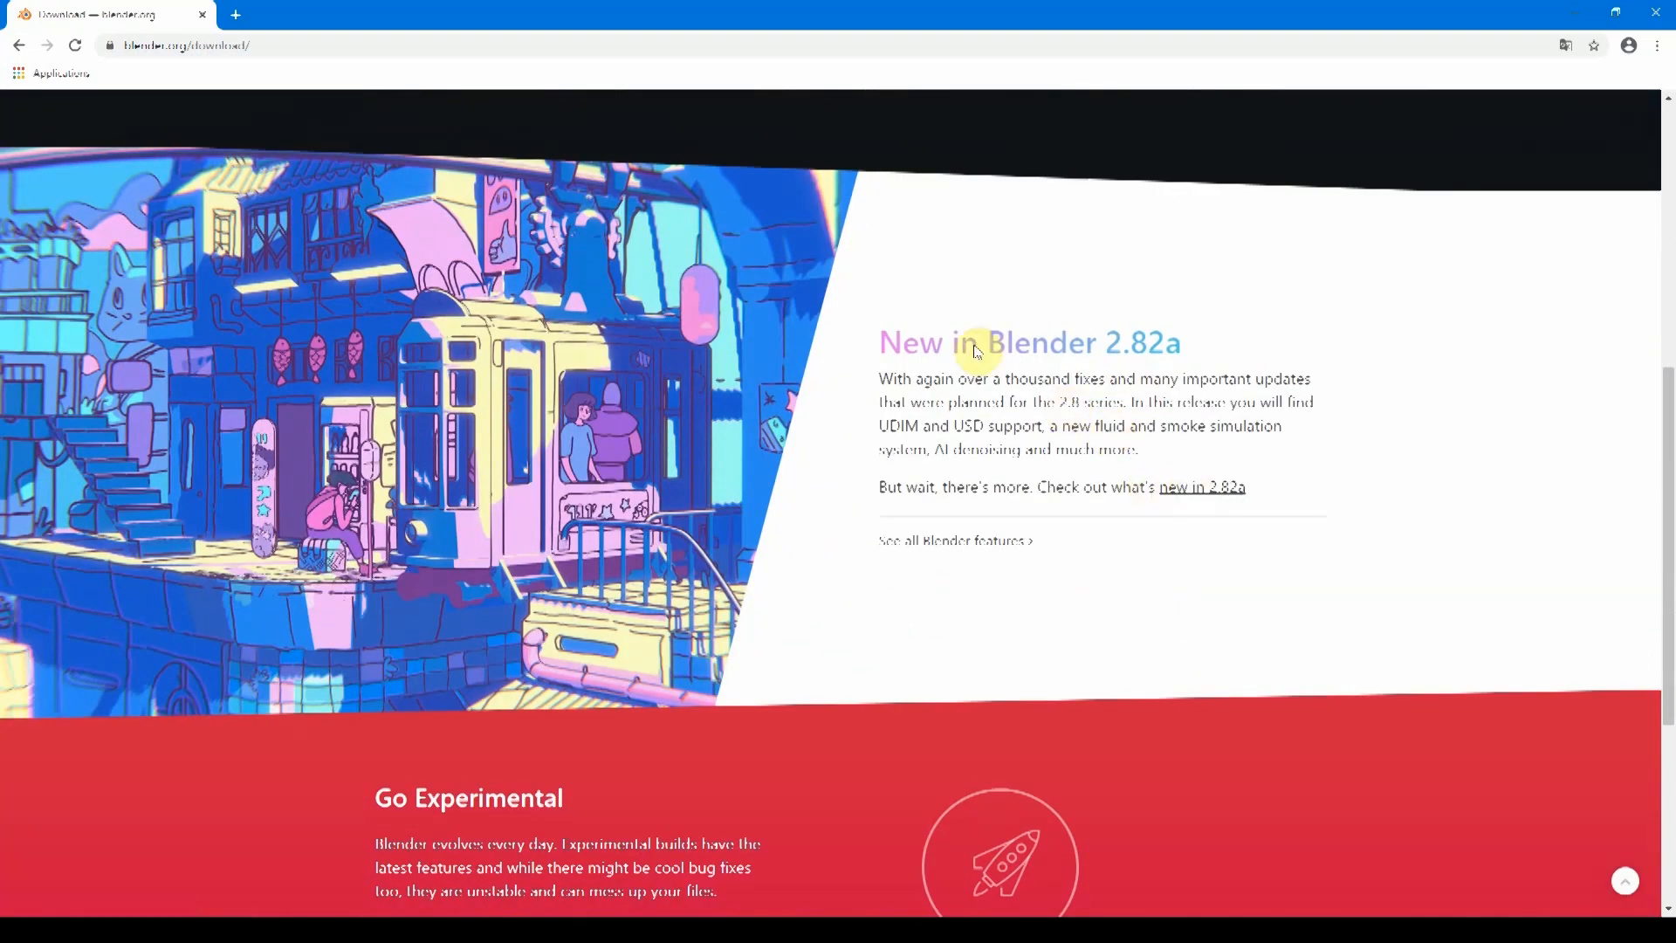
pyautogui.click(1189, 489)
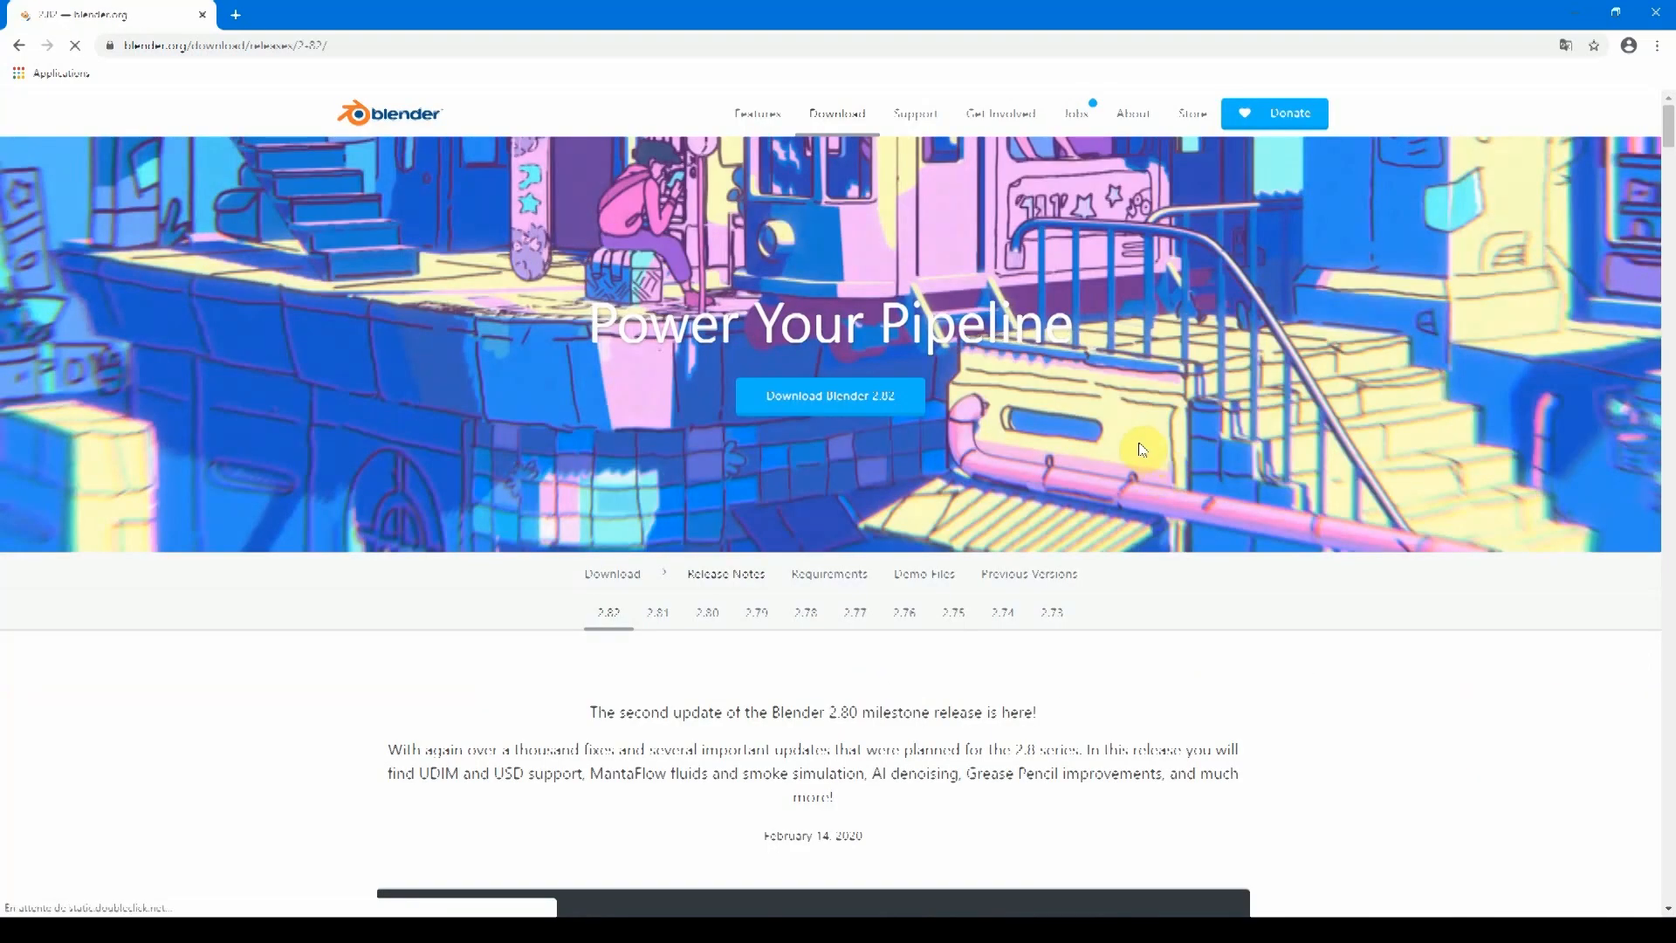
pyautogui.scroll(-4, 1004, 690)
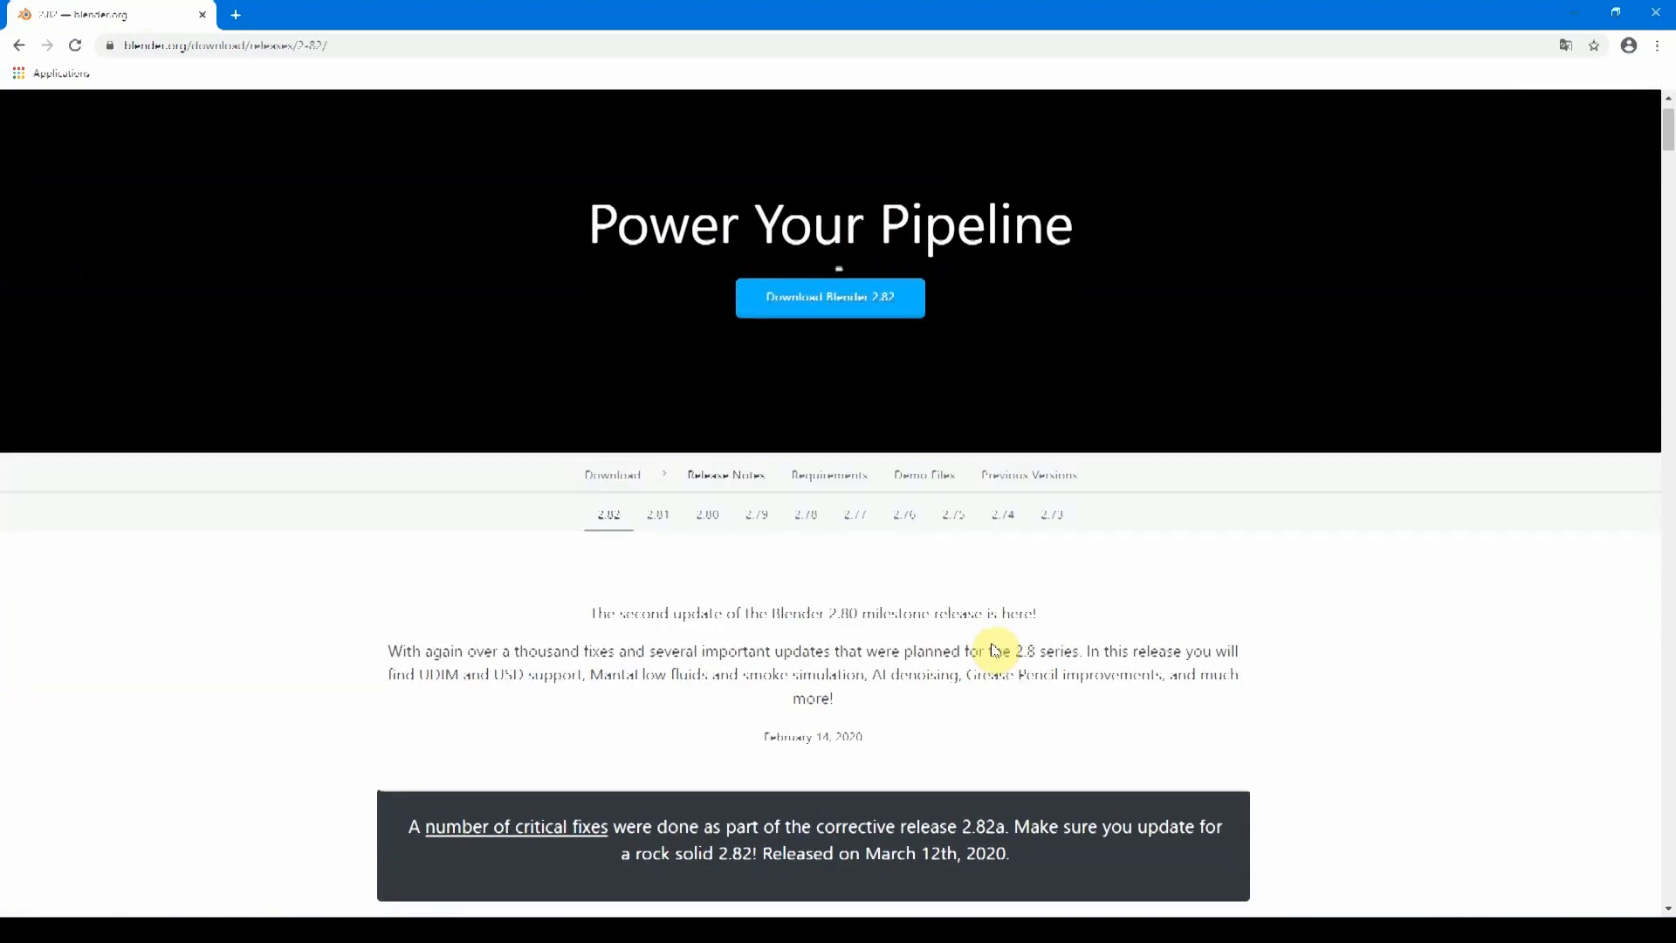
pyautogui.scroll(4, 1095, 444)
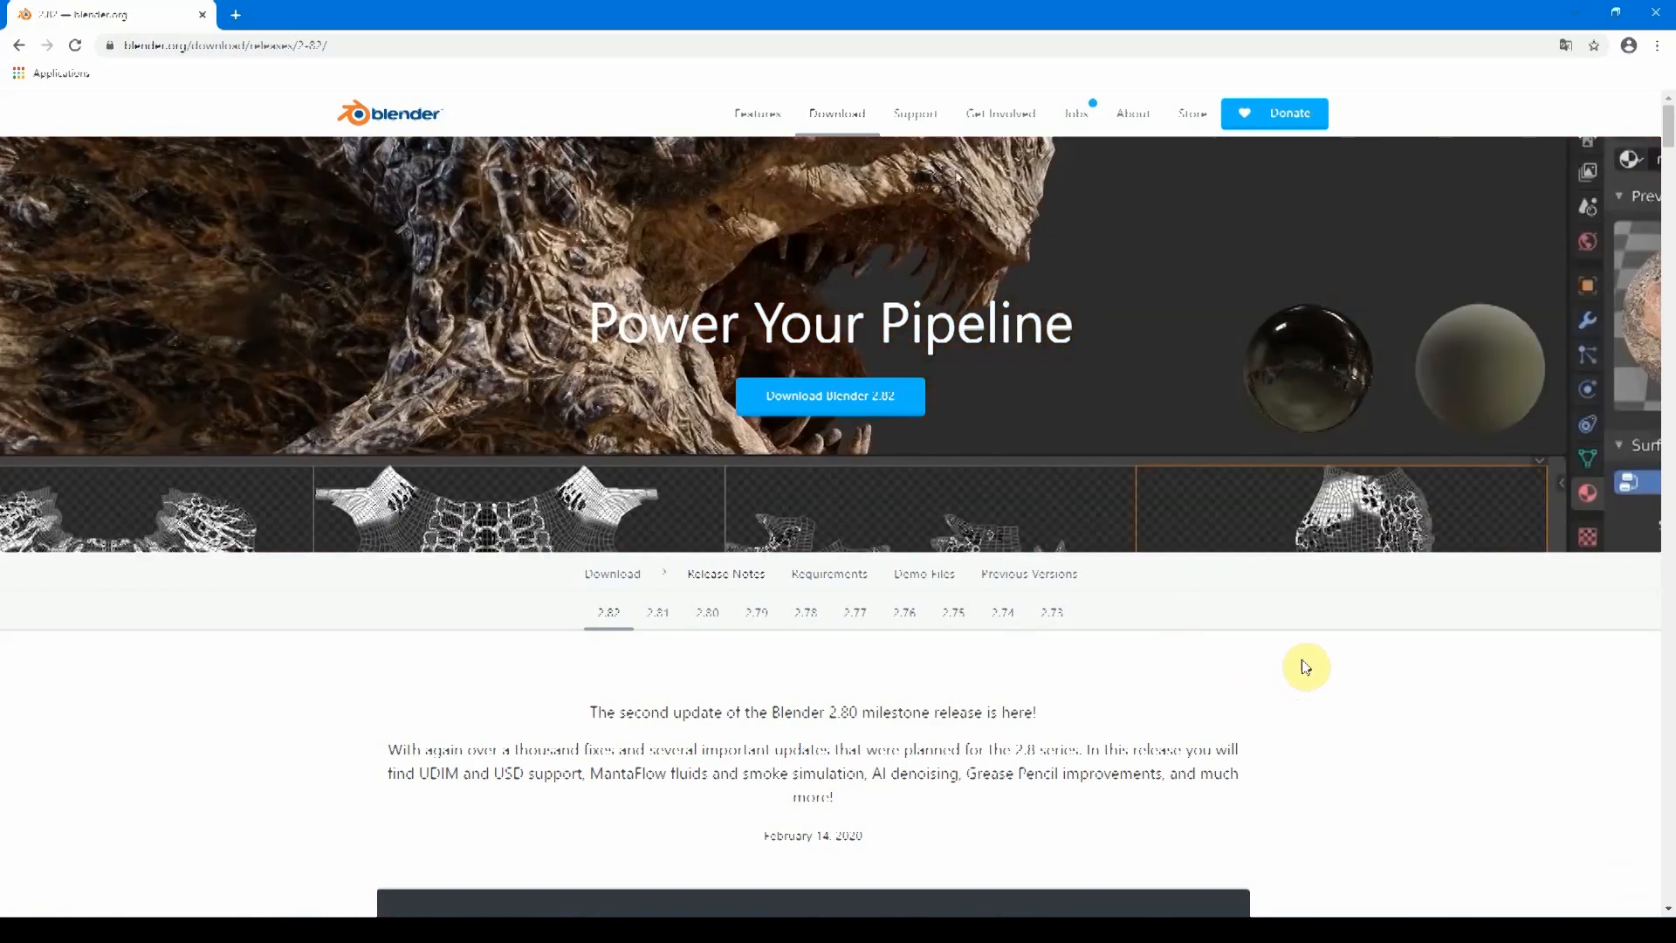
pyautogui.scroll(-3, 1305, 672)
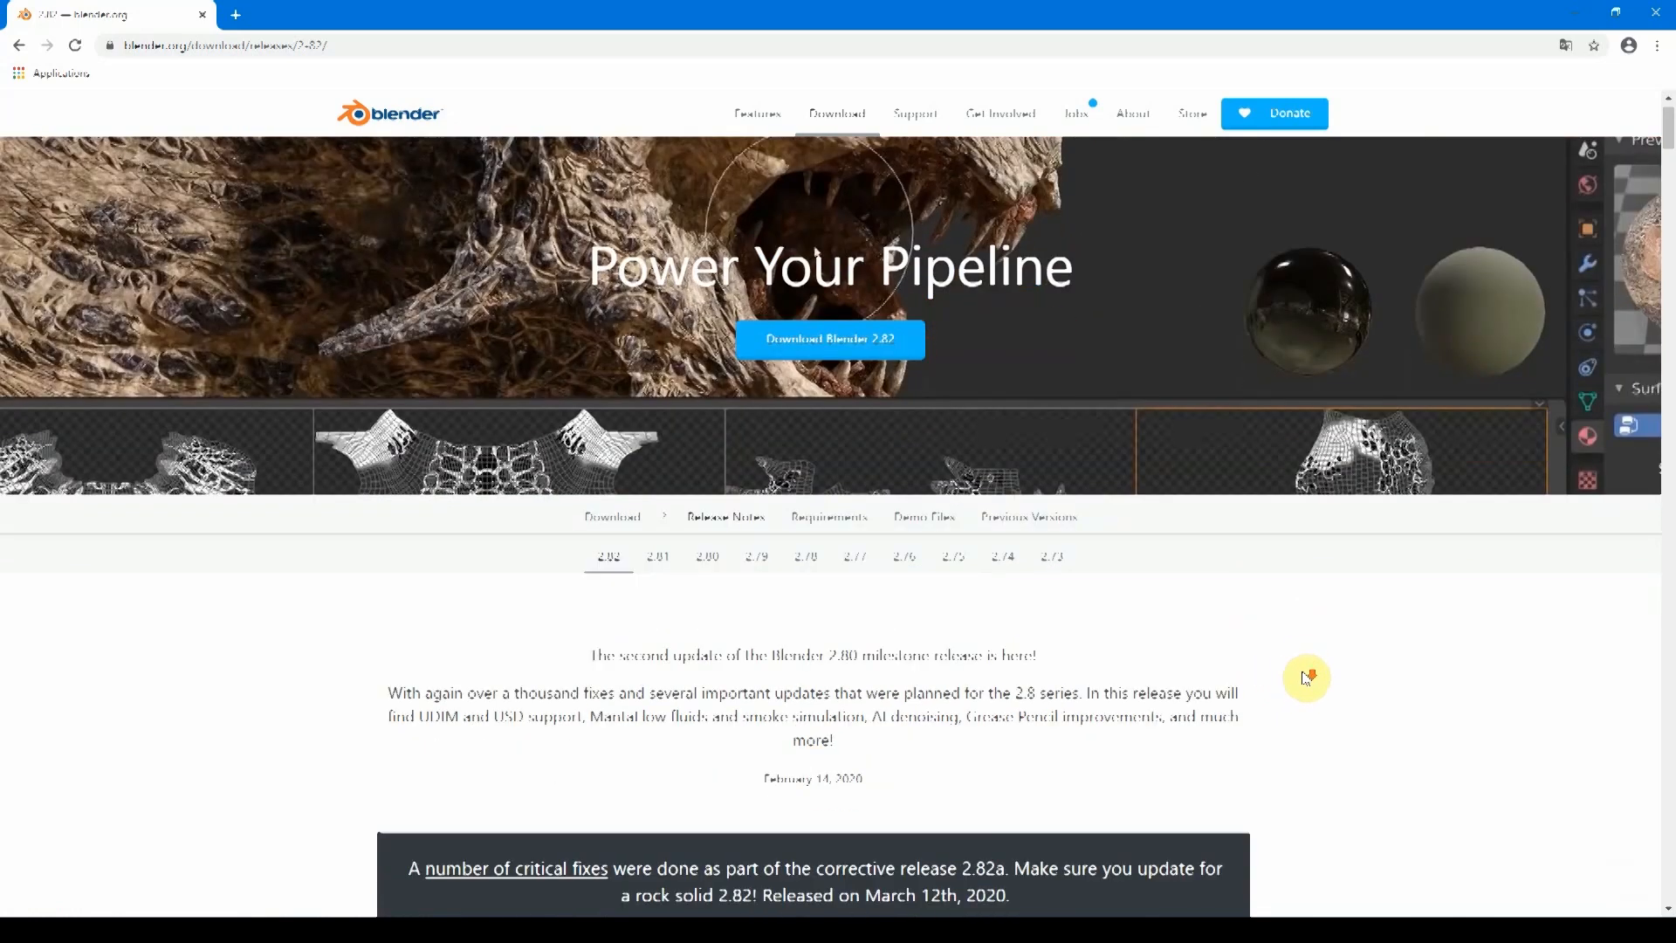
pyautogui.scroll(-8, 1345, 659)
pyautogui.scroll(-20, 1344, 644)
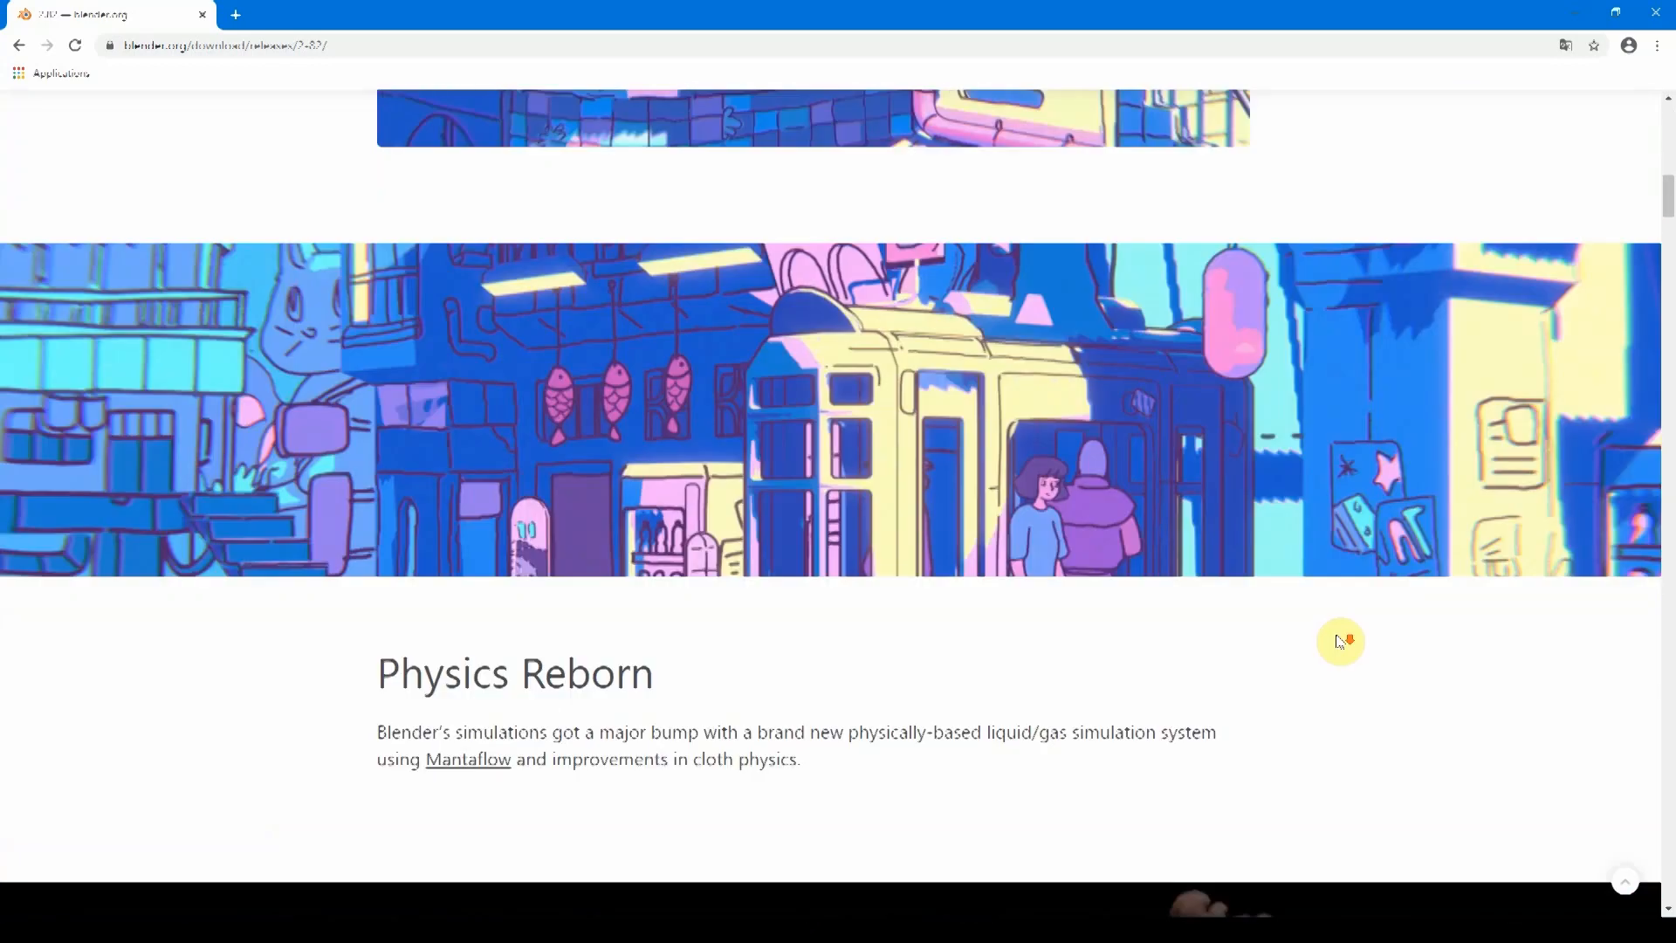
pyautogui.scroll(-20, 1233, 638)
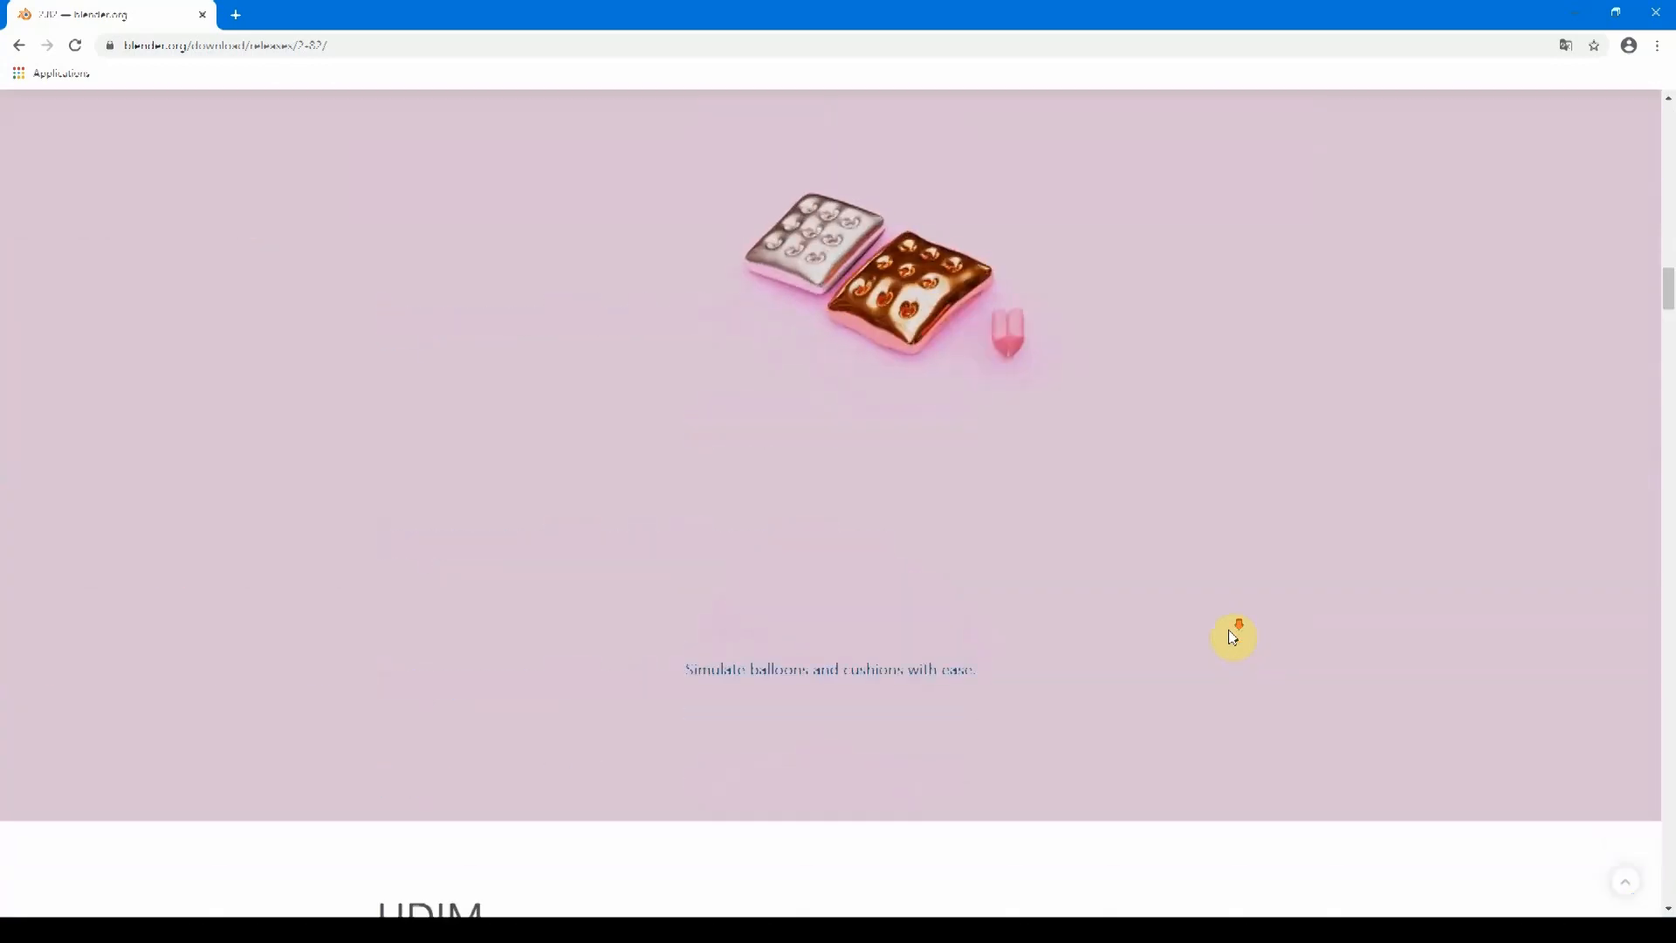
pyautogui.scroll(-7, 1244, 628)
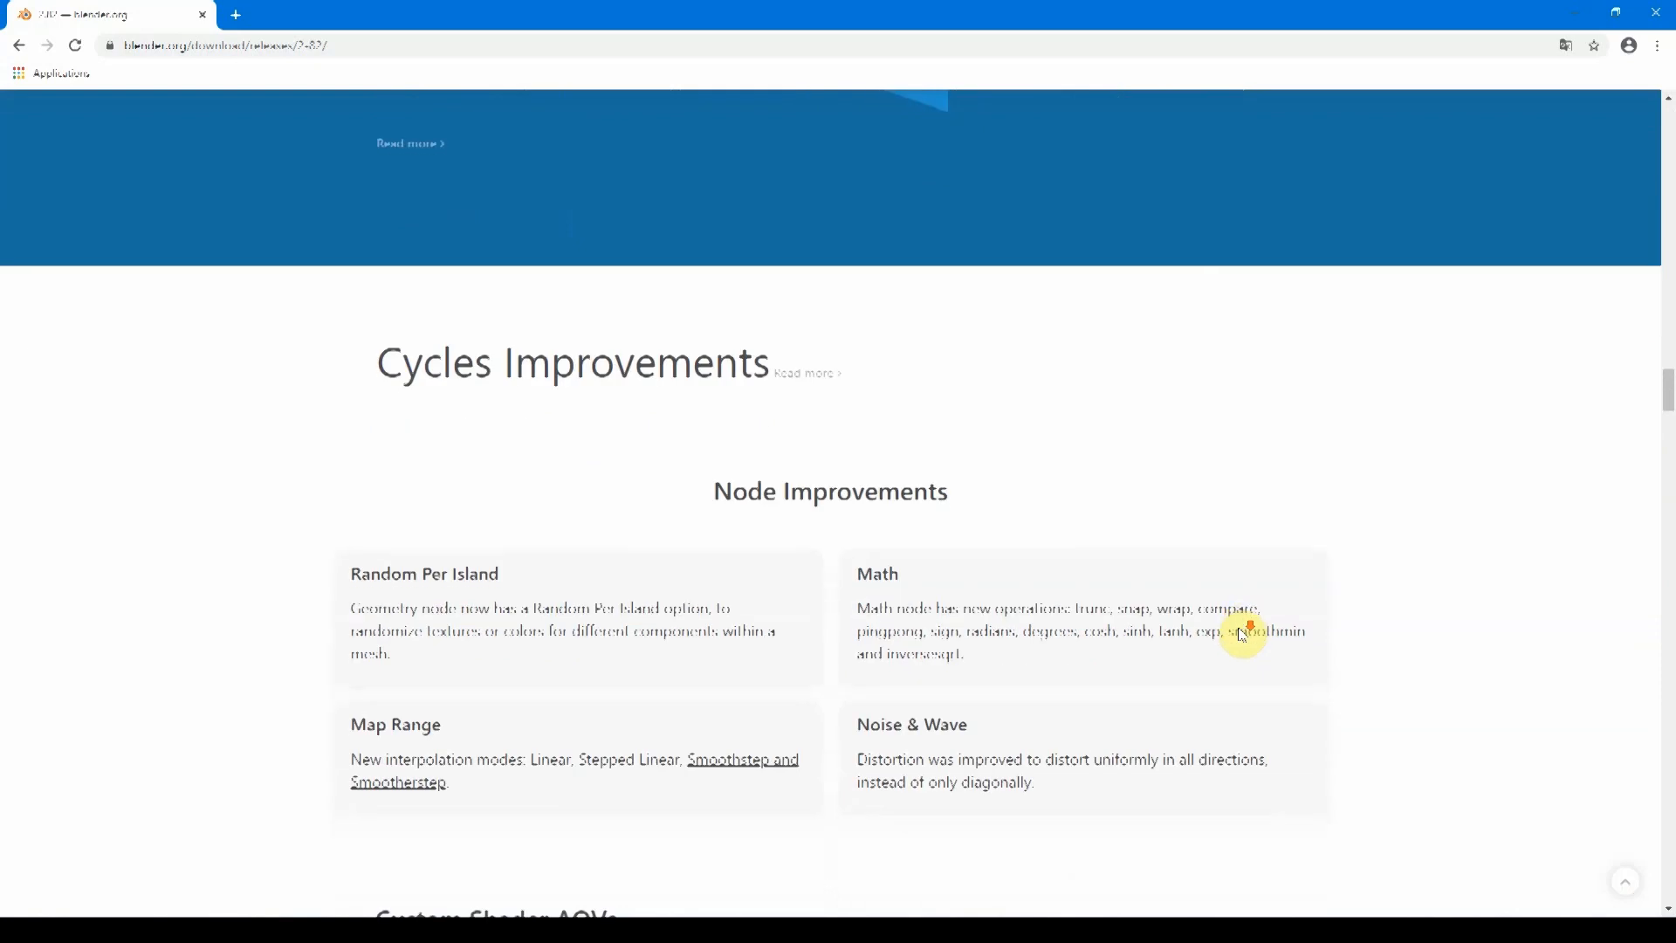
pyautogui.scroll(1, 1247, 637)
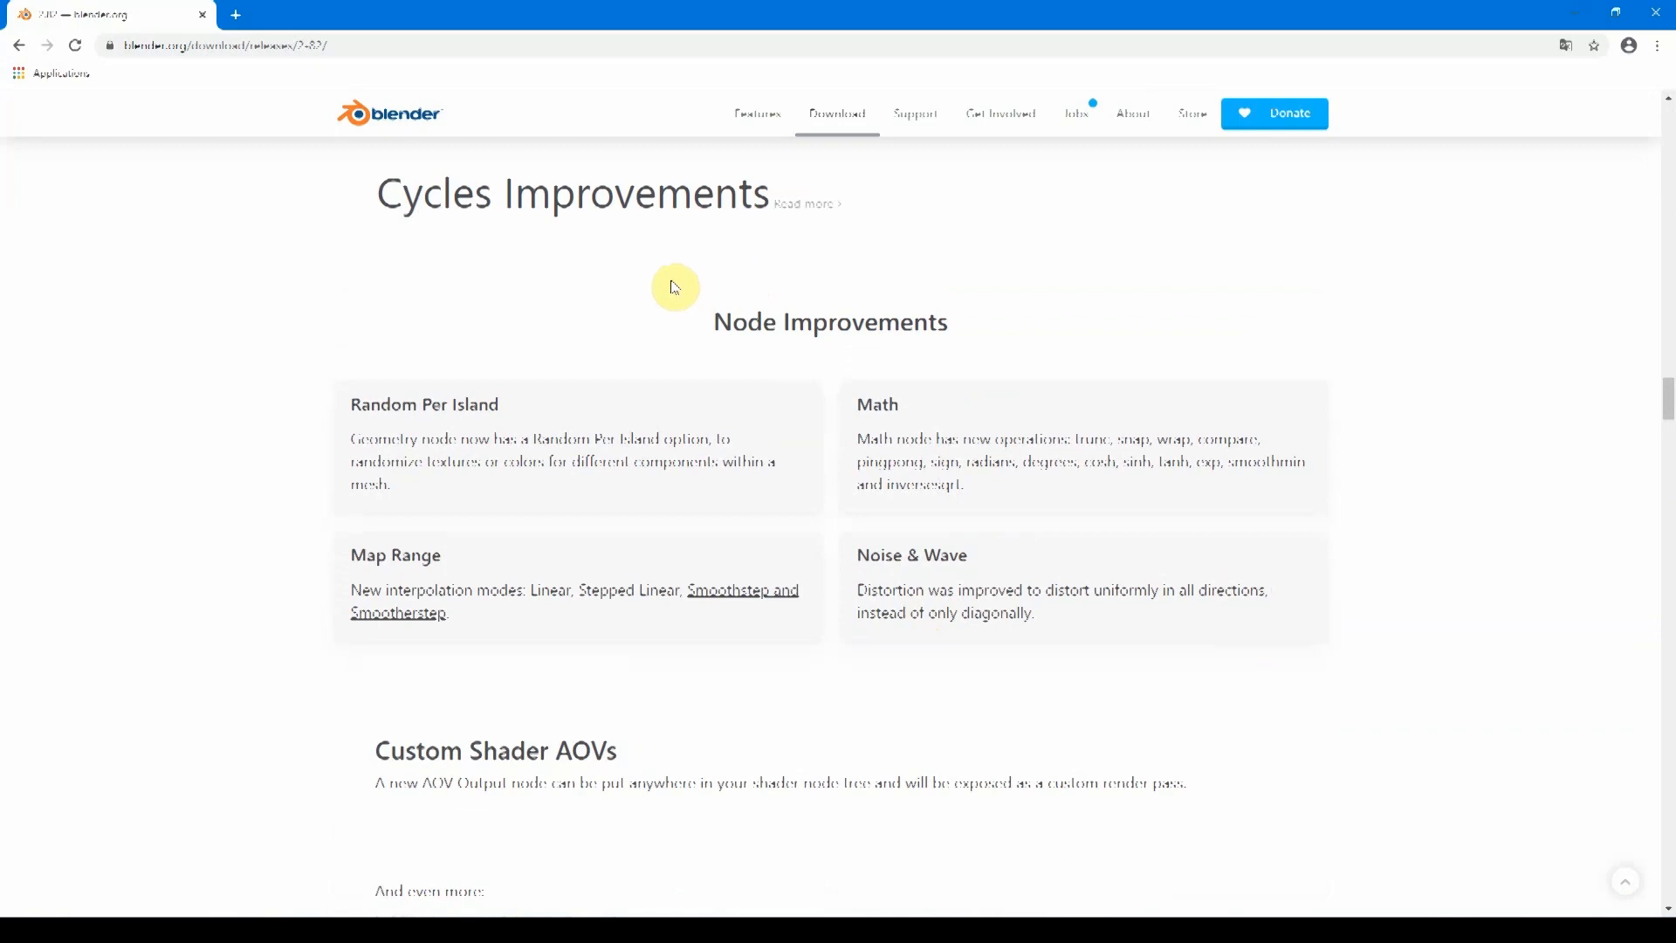
# Step: Review the denoising notes and shift the AI Denoiser comparison divider to reveal more of the denoised classroom image
pyautogui.scroll(-10, 674, 287)
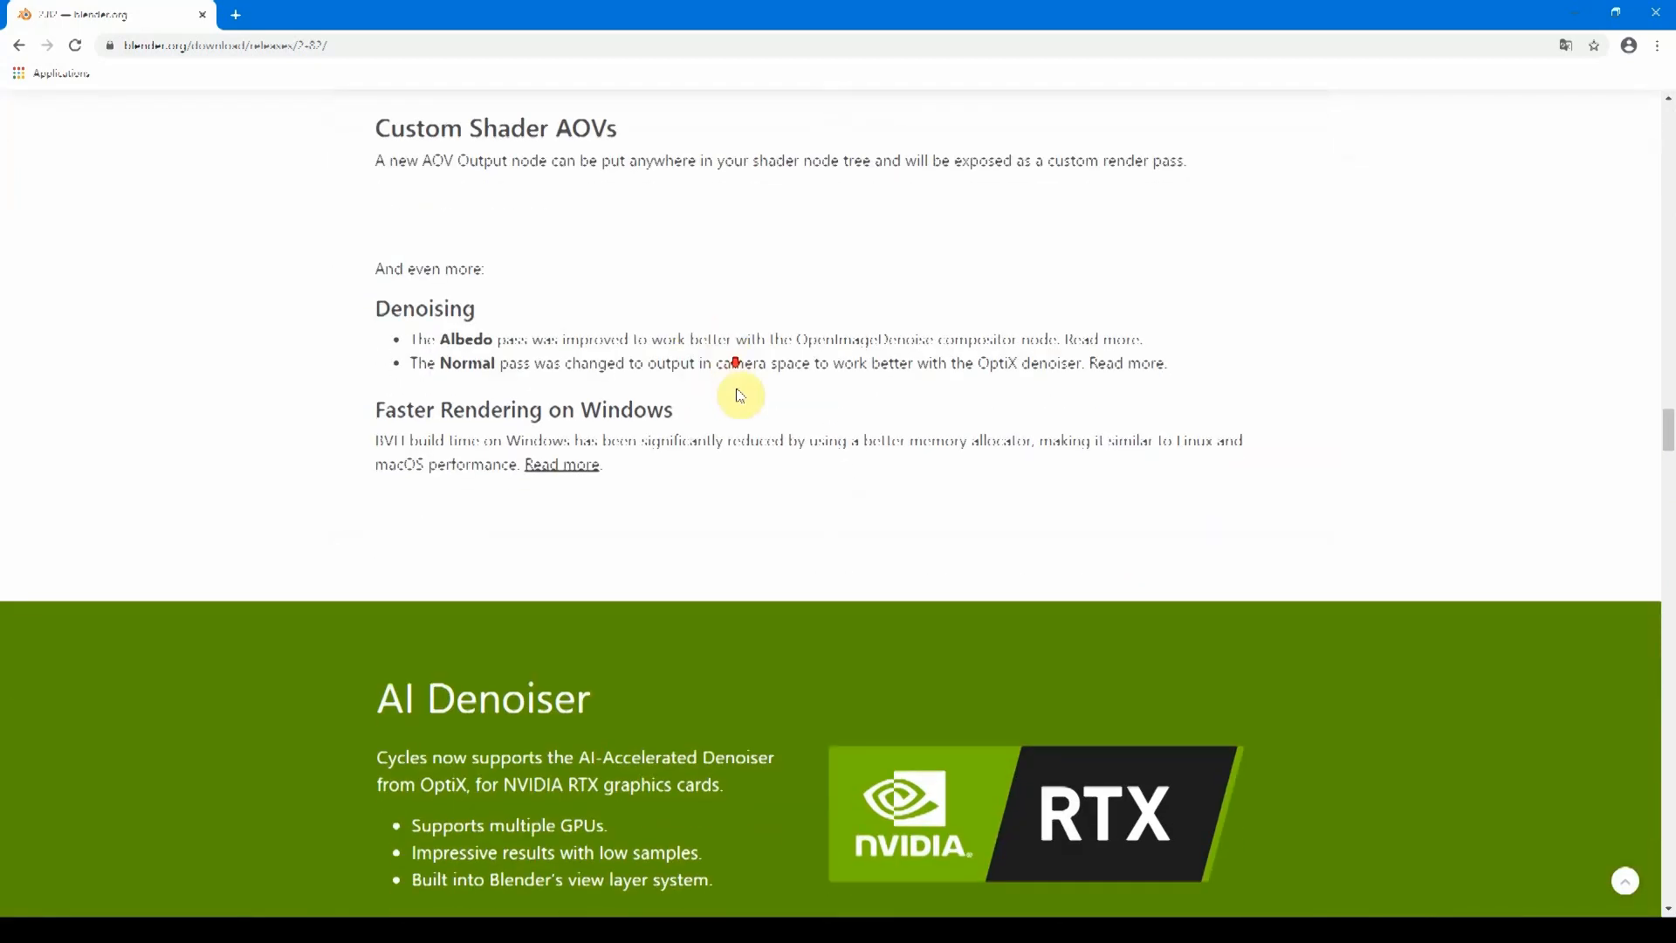
pyautogui.scroll(-2, 501, 325)
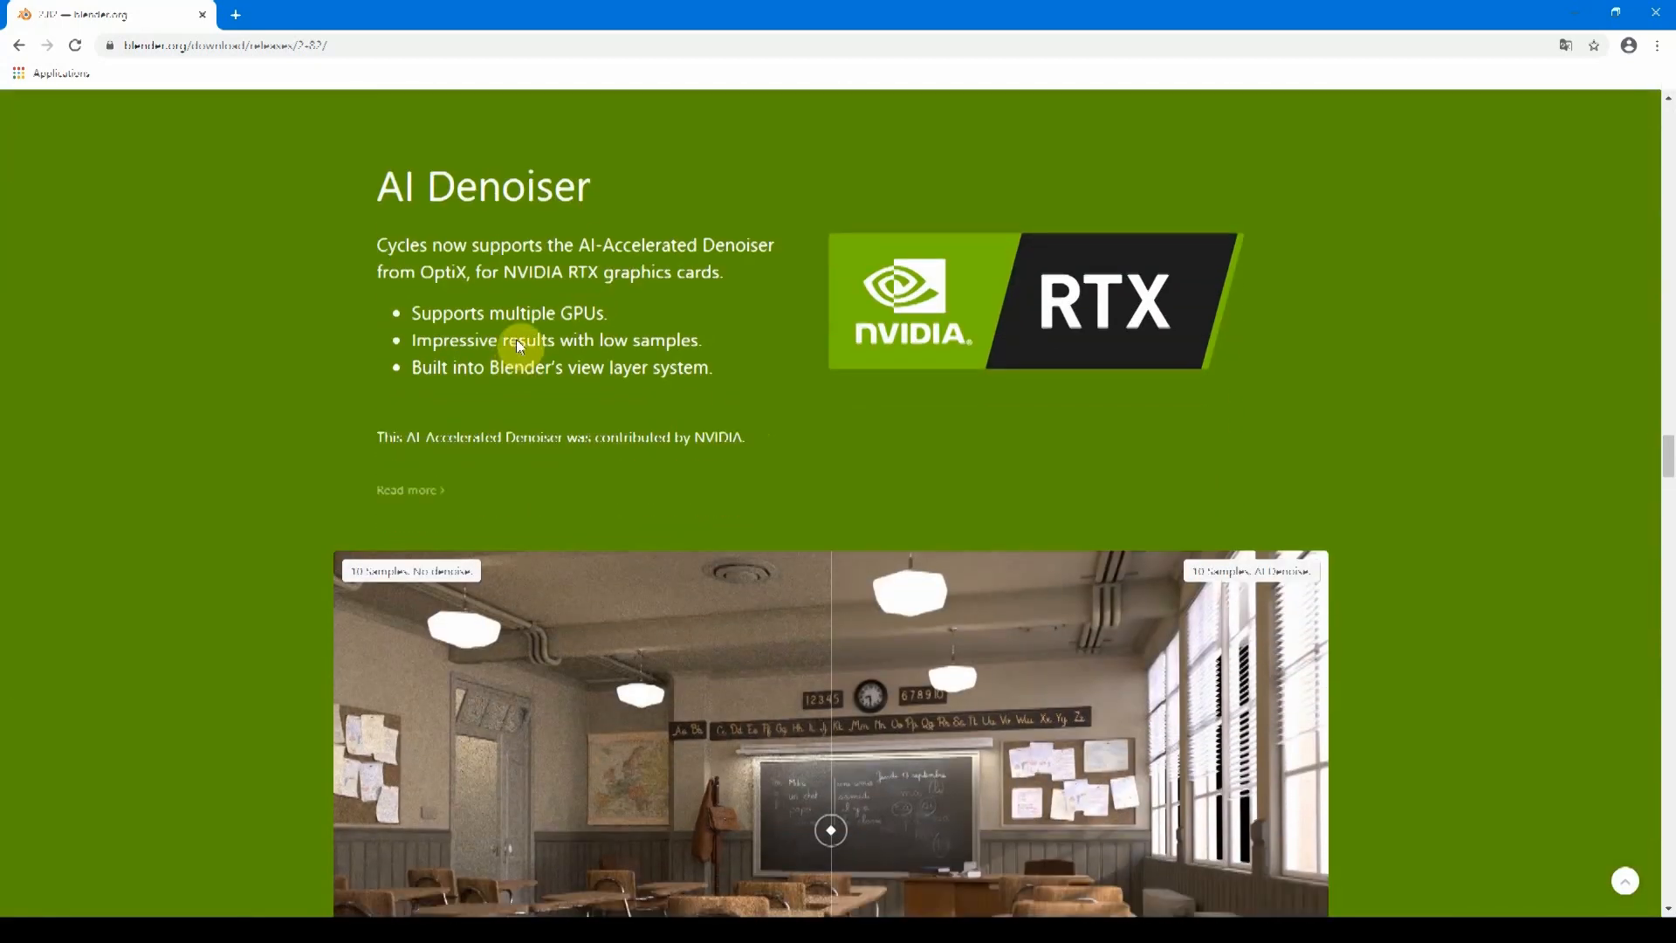
pyautogui.scroll(-3, 765, 491)
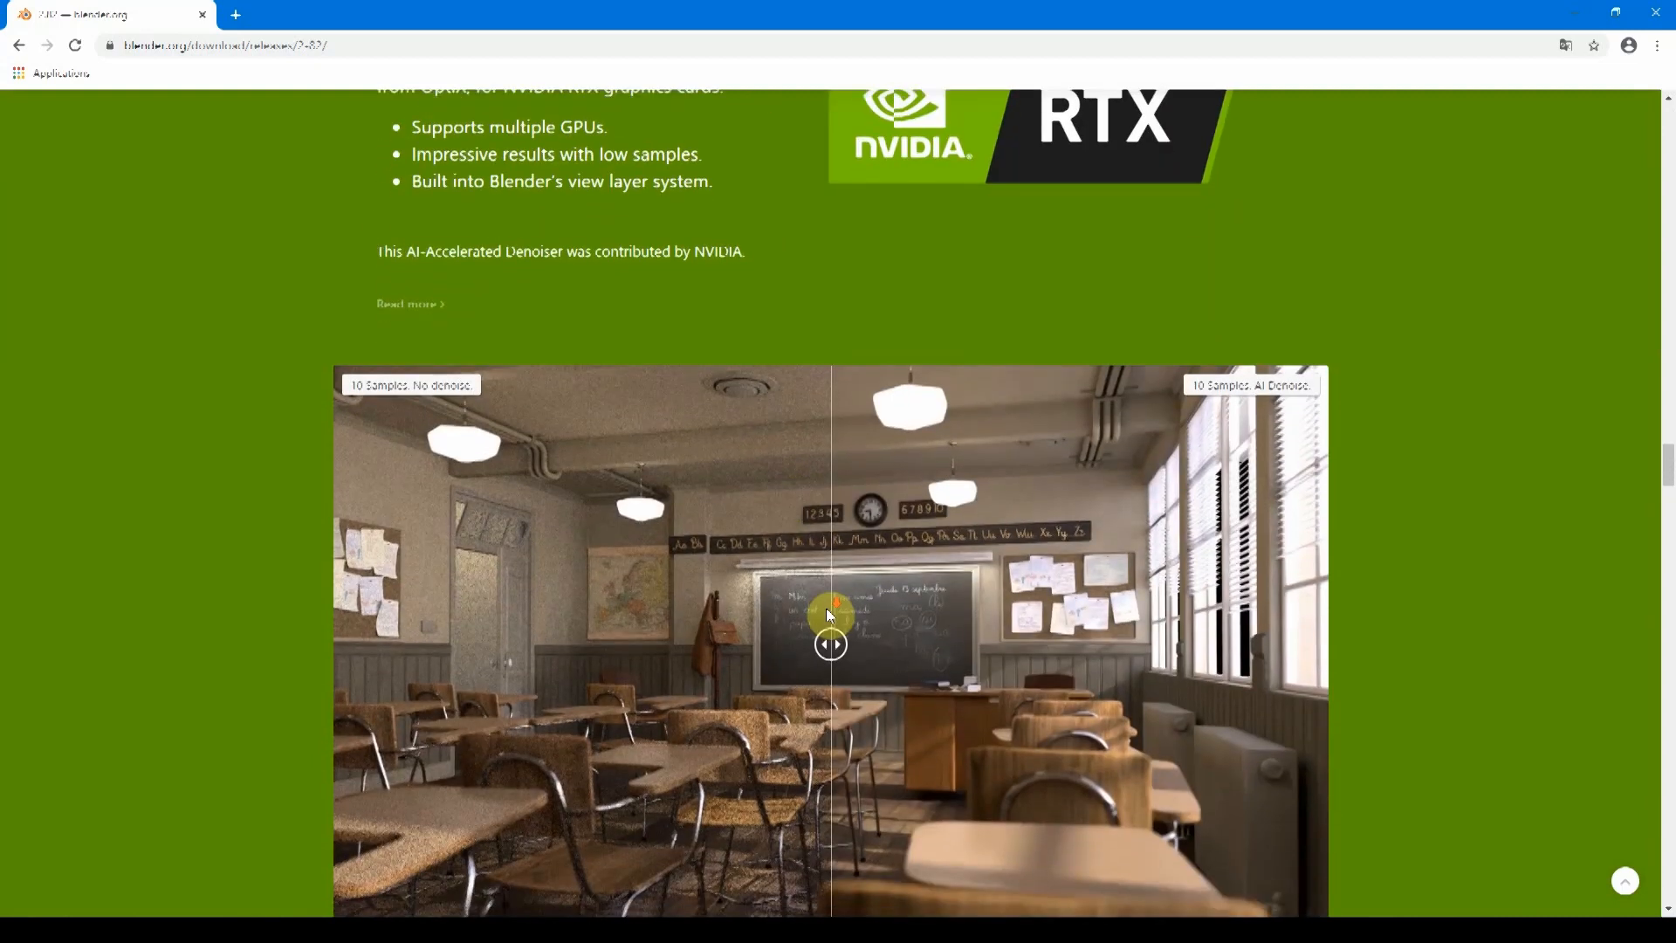
pyautogui.moveTo(832, 566); pyautogui.dragTo(654, 629)
# Step: Compare the EEVEE viewport preview passes: Ambient Occlusion, Normal, Mist and Combined
pyautogui.scroll(-9, 1053, 516)
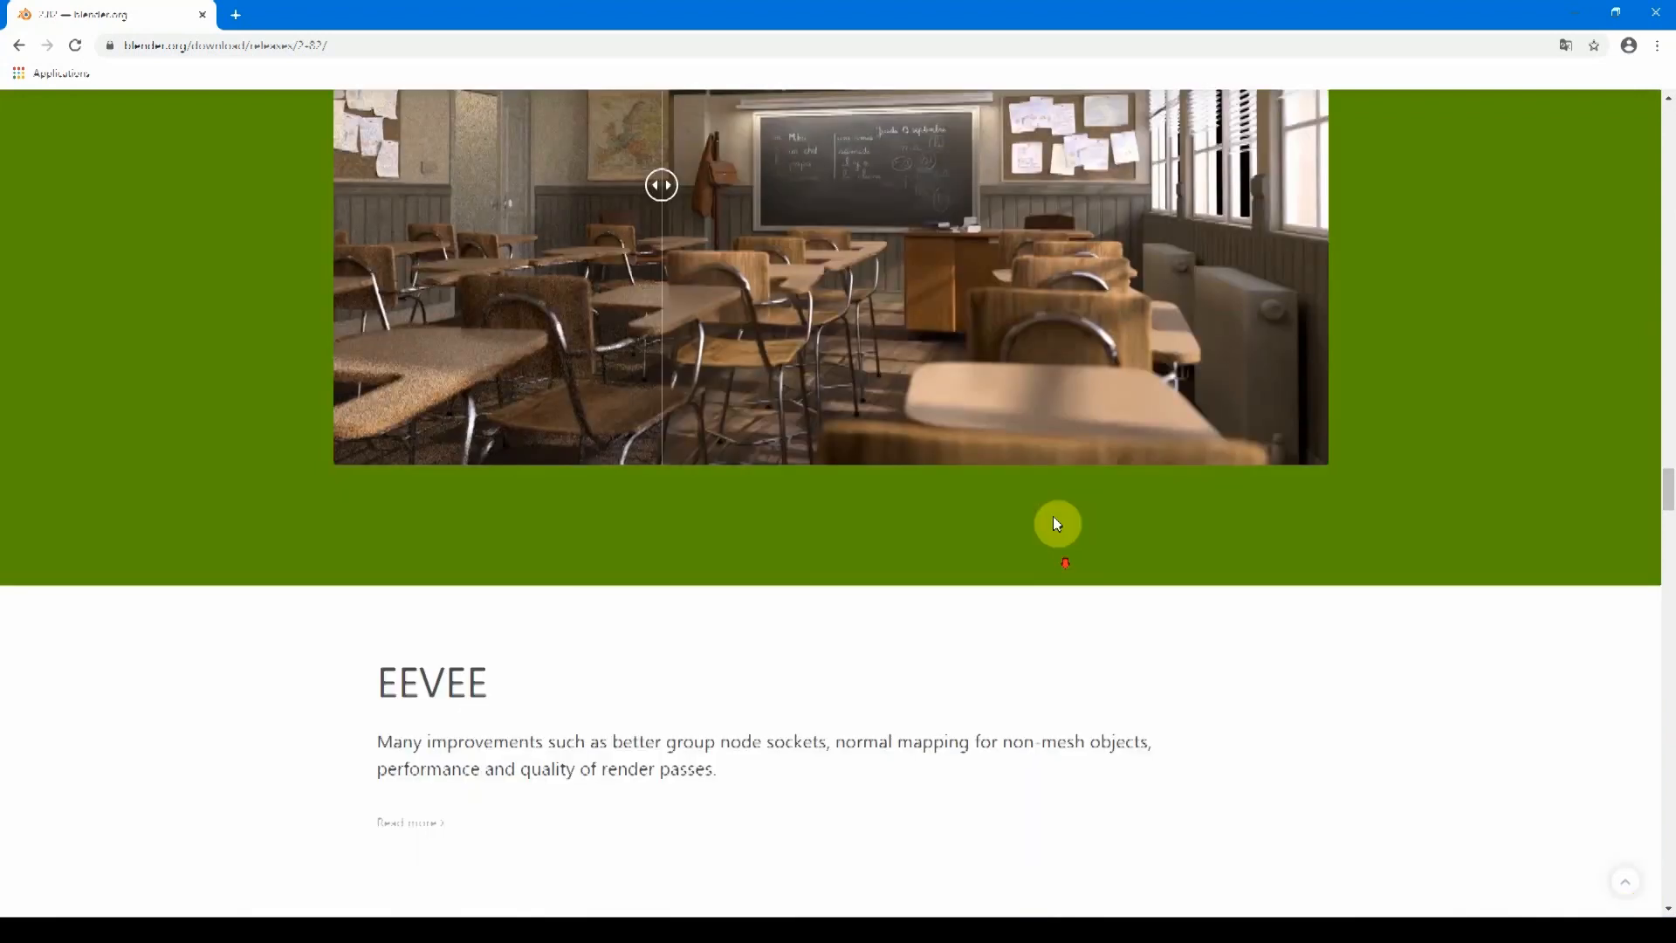
pyautogui.scroll(-3, 1050, 492)
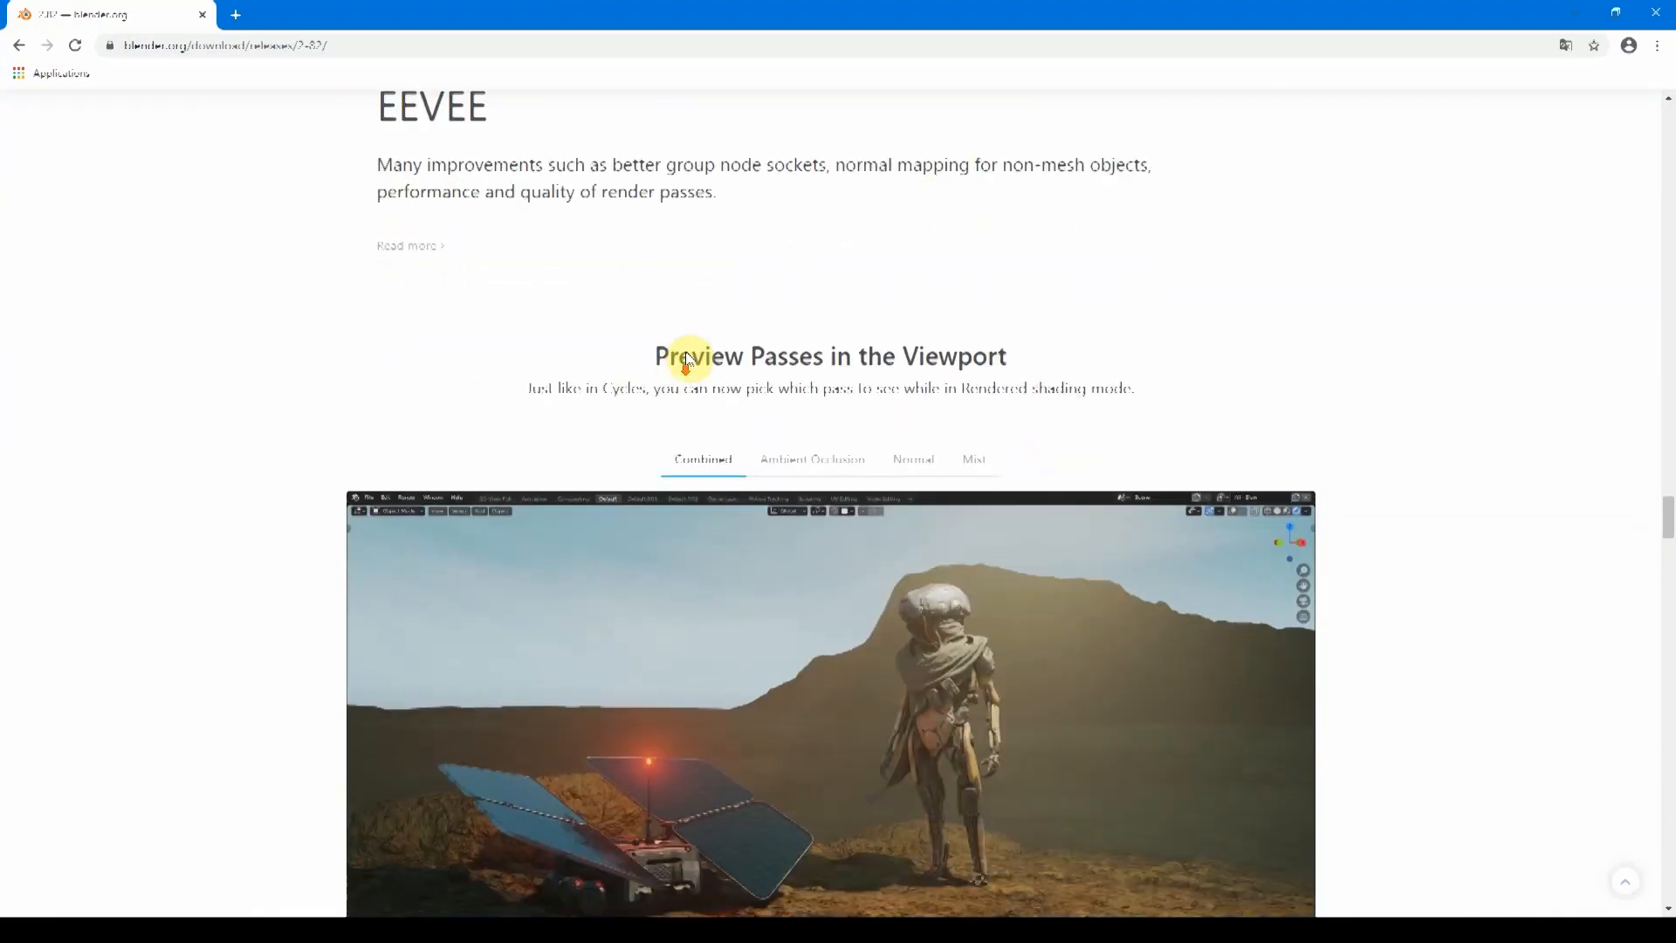
pyautogui.scroll(-2, 849, 272)
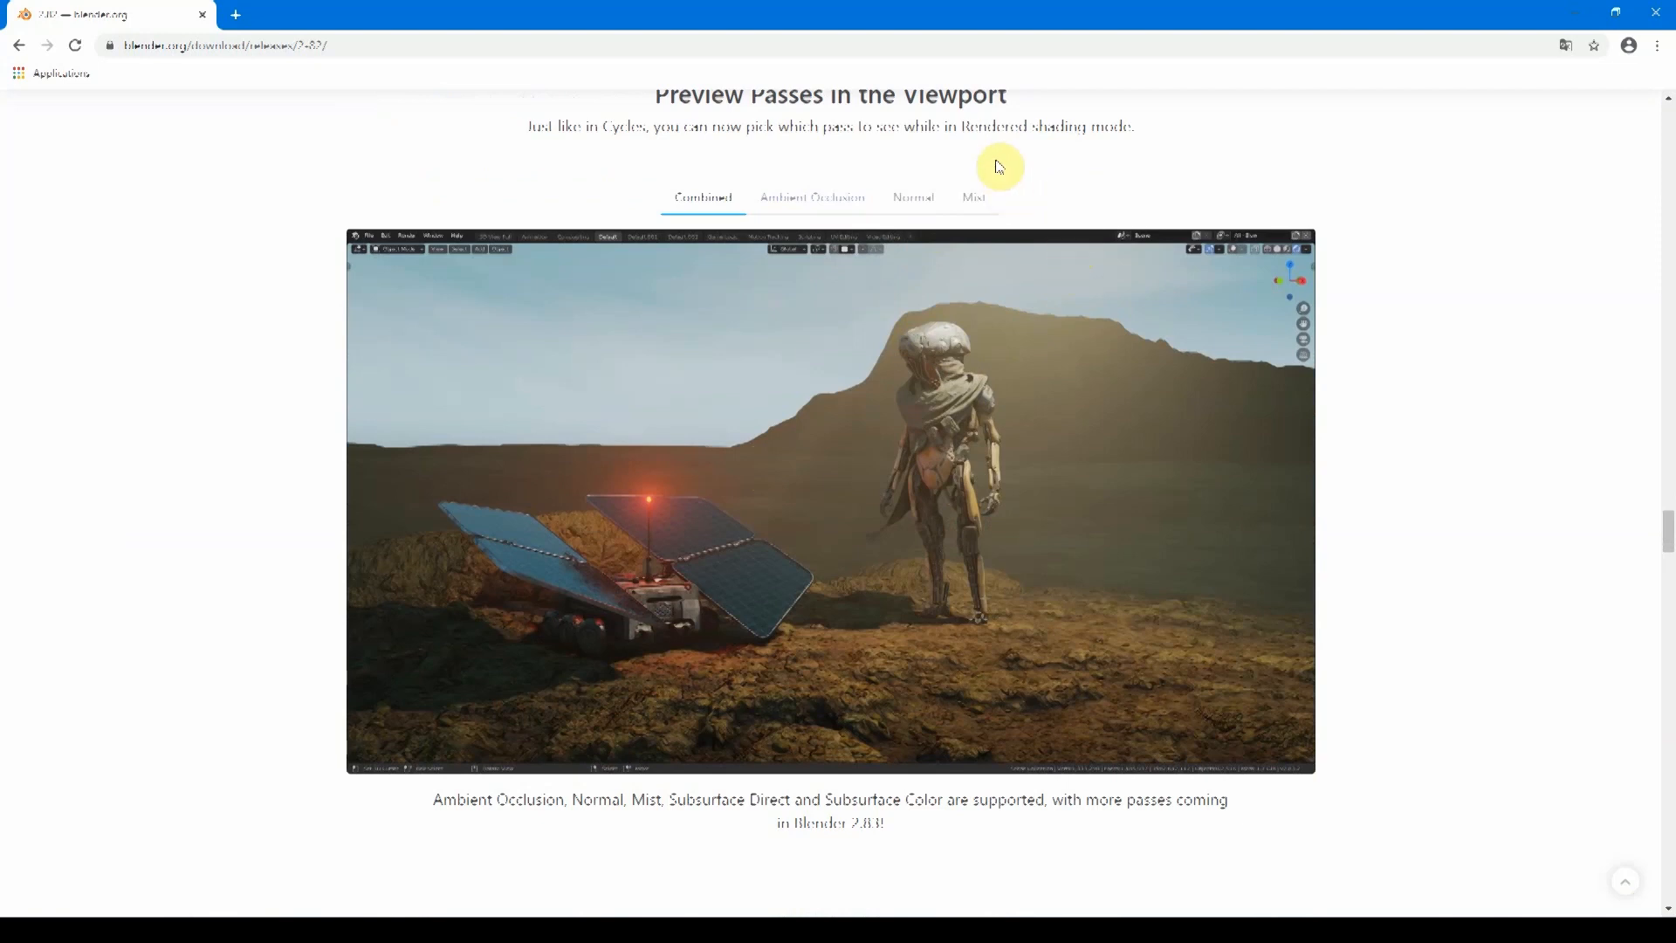
pyautogui.scroll(1, 995, 196)
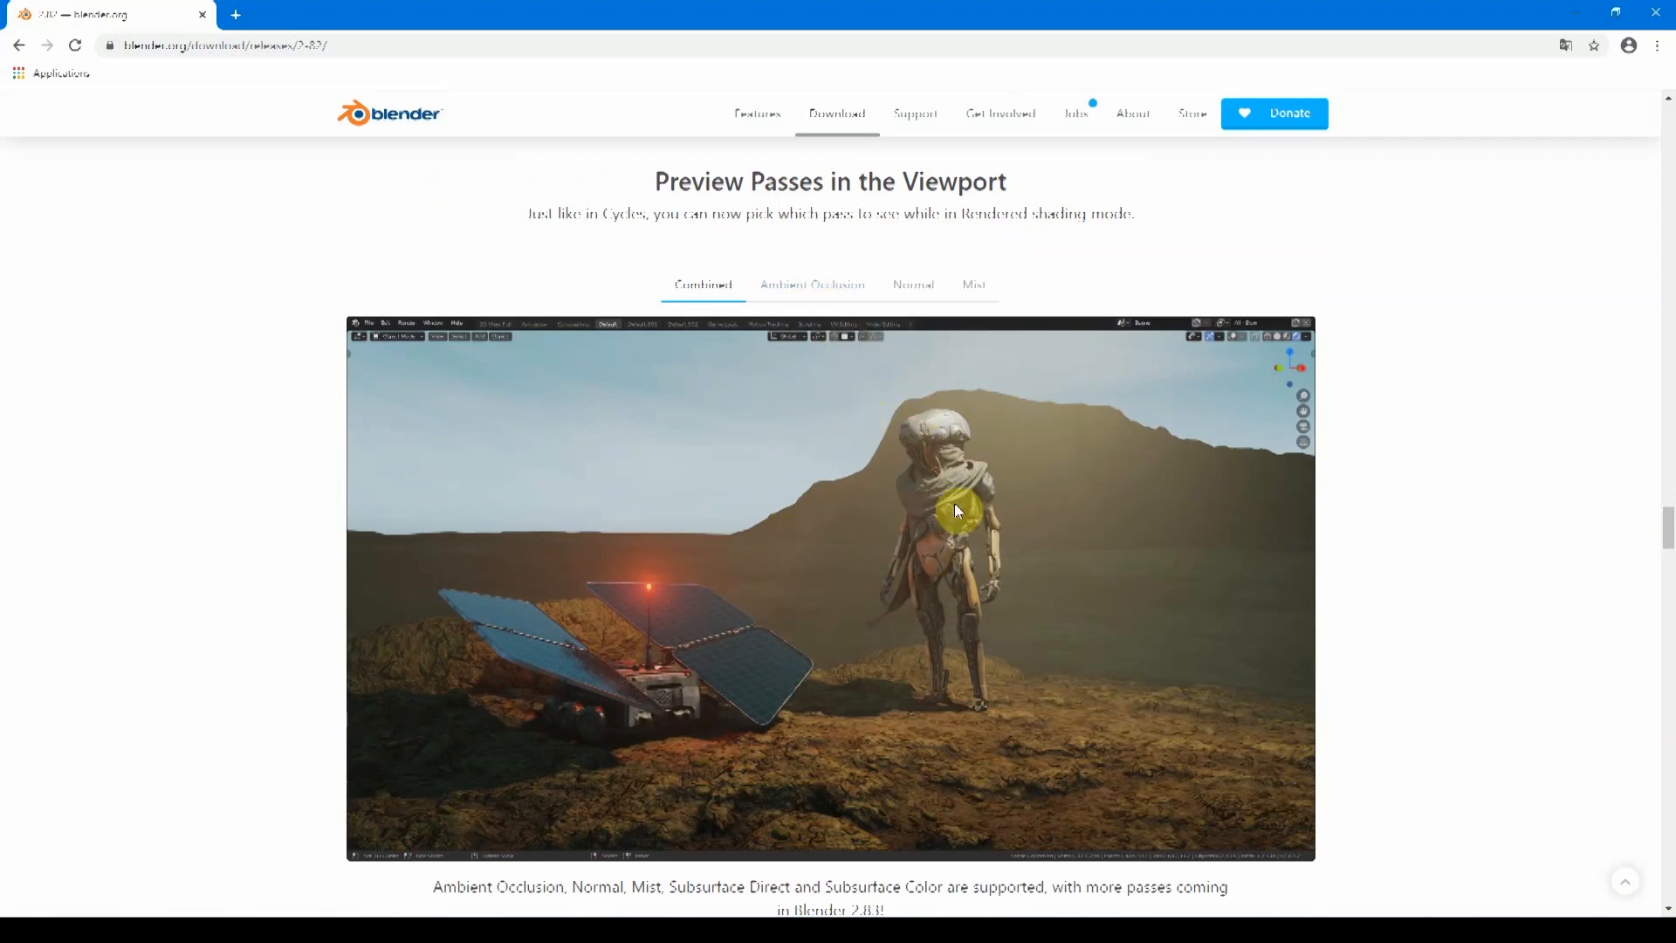
pyautogui.click(811, 301)
pyautogui.click(919, 295)
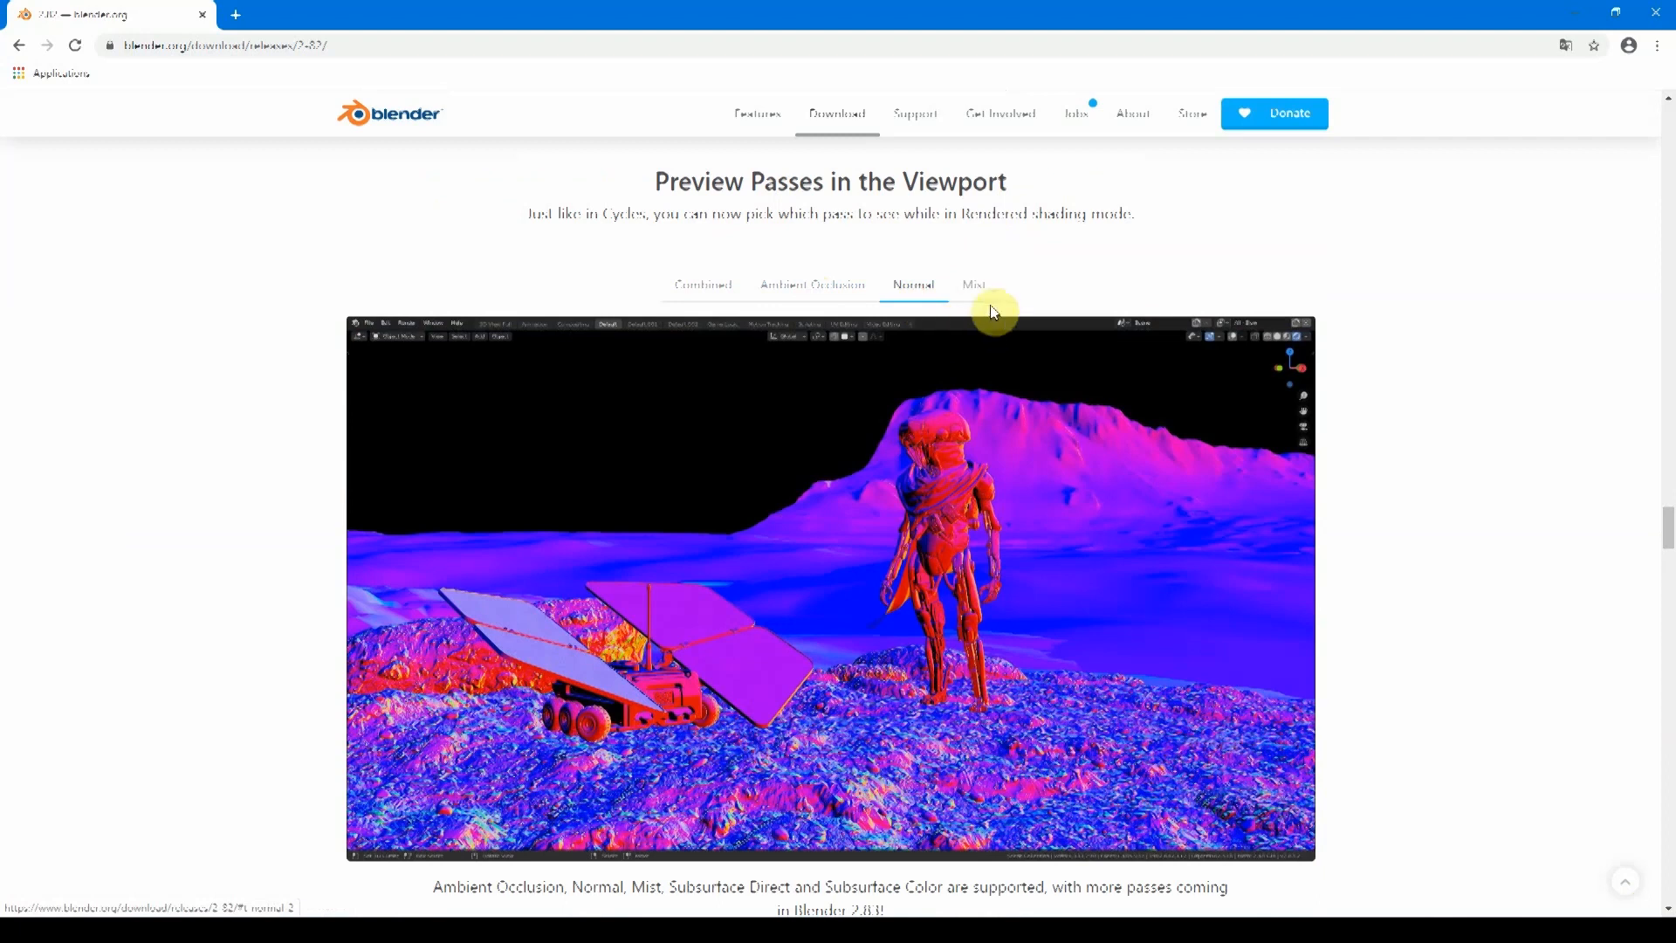
pyautogui.click(966, 292)
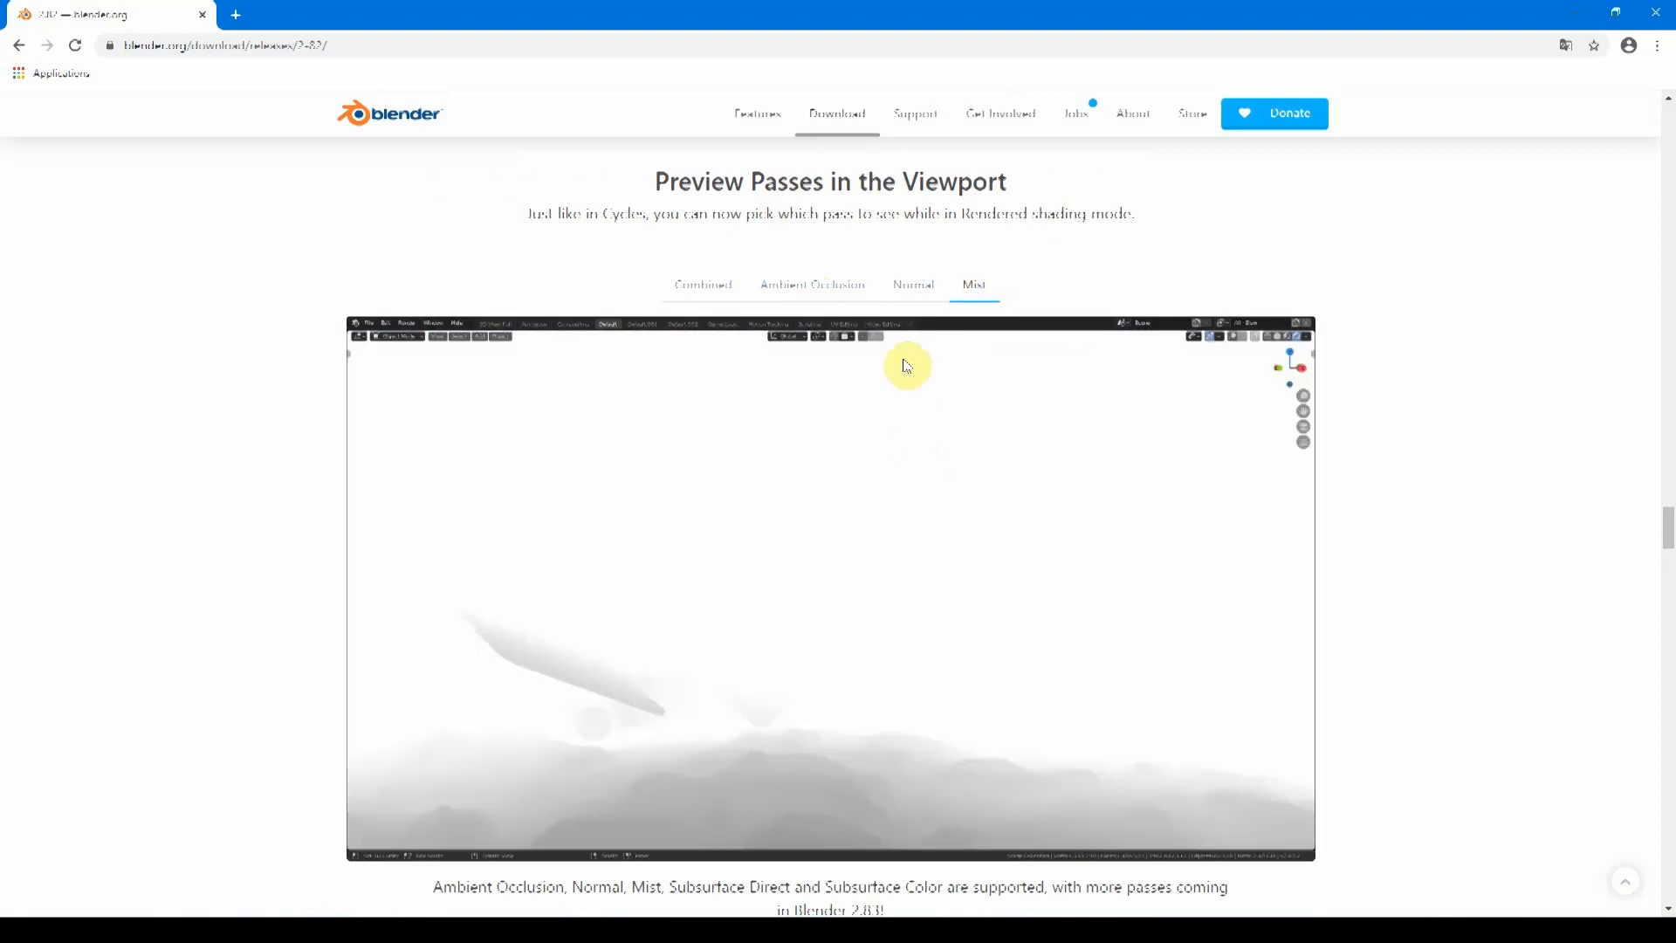
pyautogui.click(718, 290)
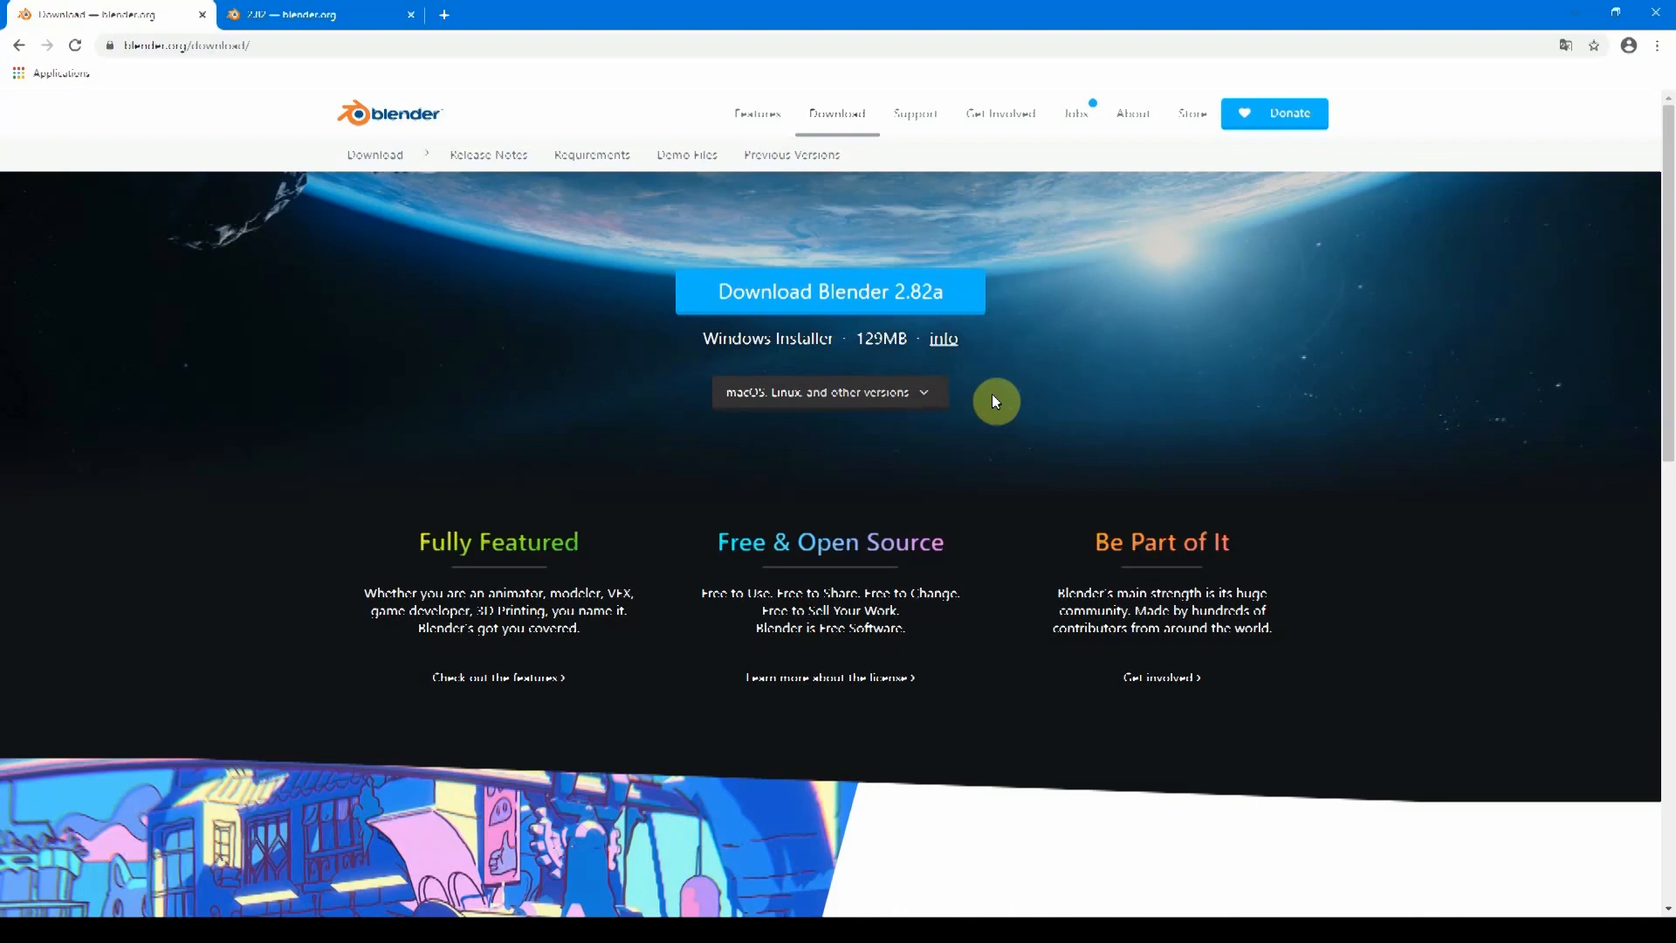
# Step: From the download page, go to Previous Versions and open the index of all Blender releases
pyautogui.click(923, 394)
pyautogui.click(788, 161)
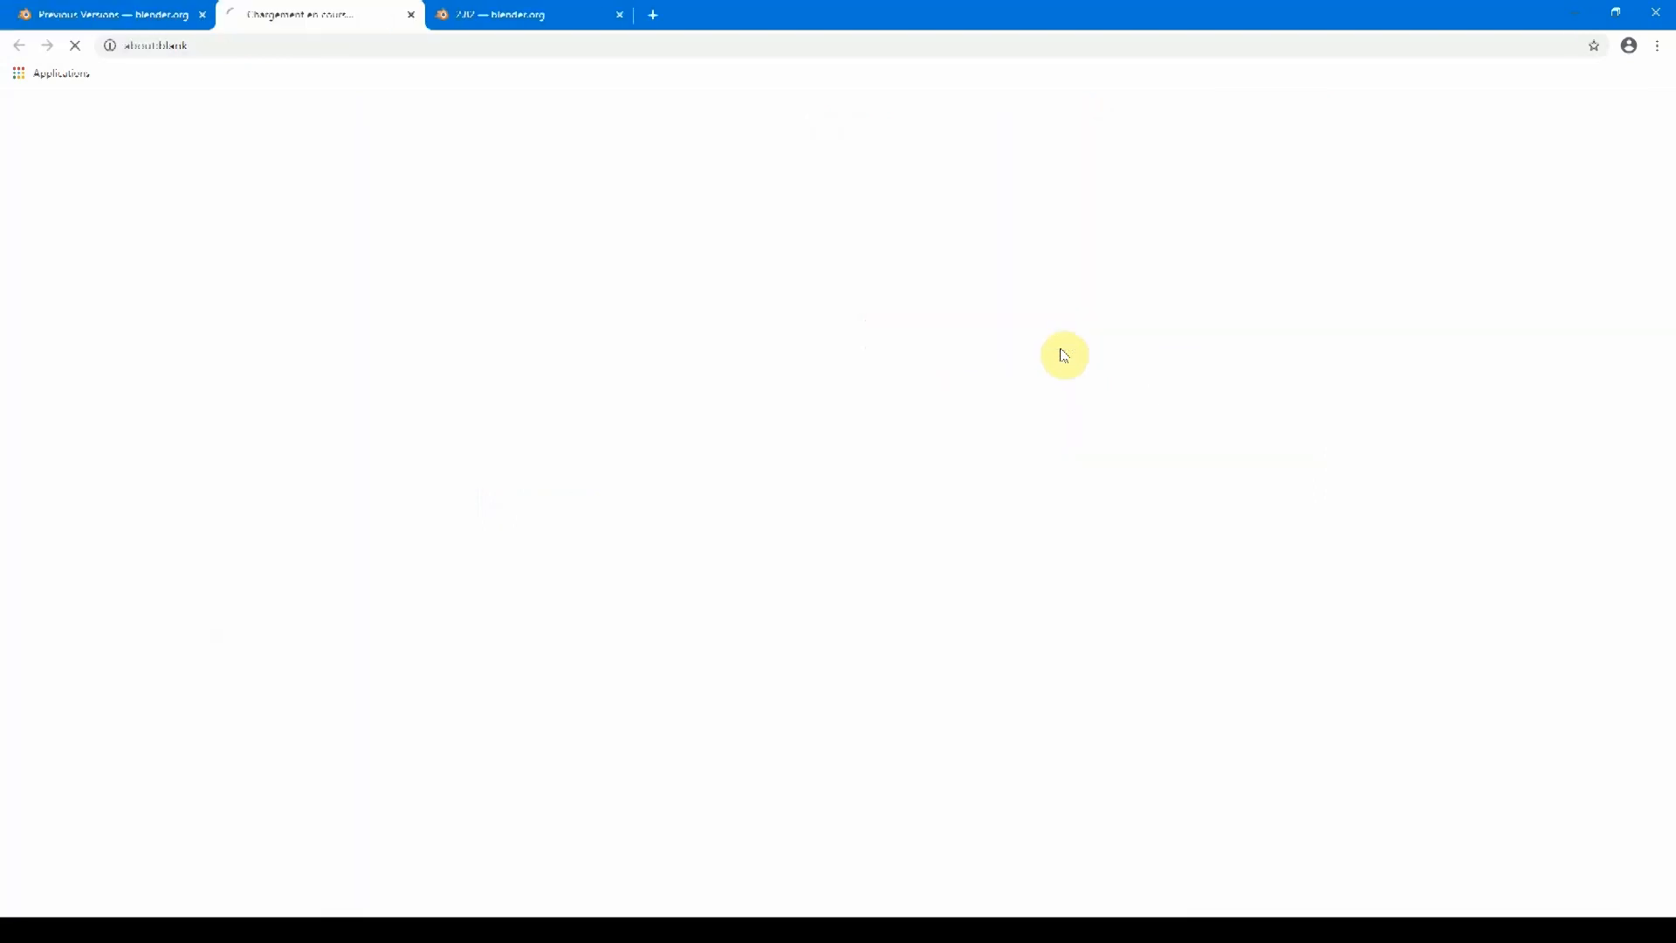
pyautogui.click(1060, 354)
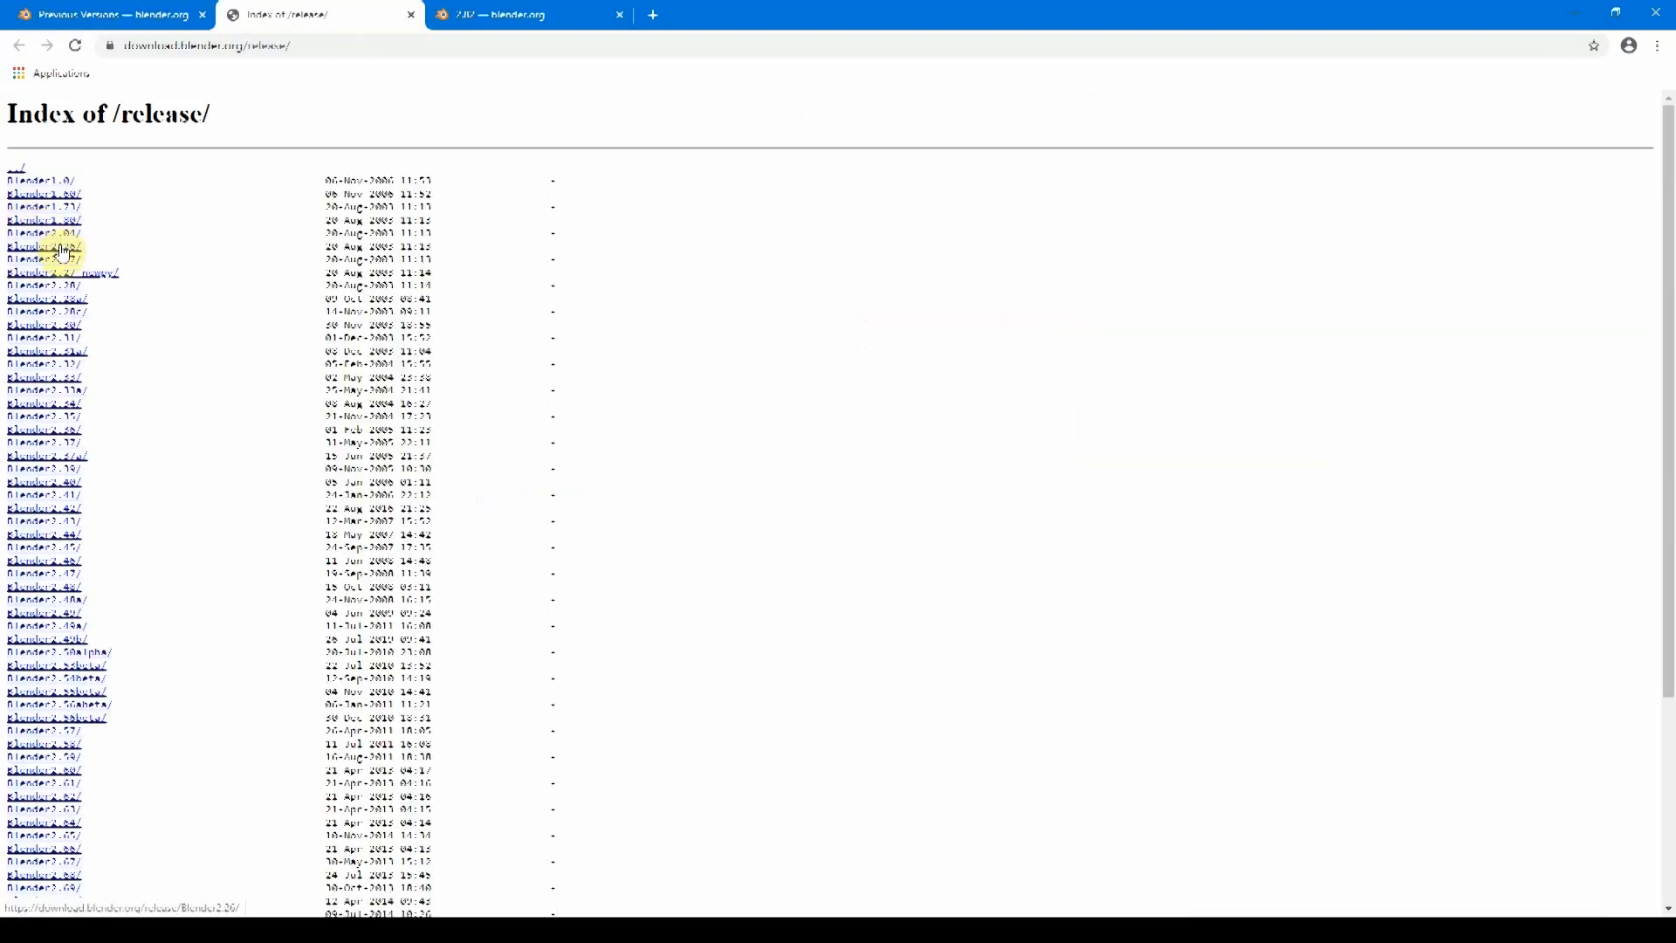
# Step: Examine the release index from Blender 1.0 to 2.82, including the date of the Blender 1.0 folder
pyautogui.scroll(-3, 78, 347)
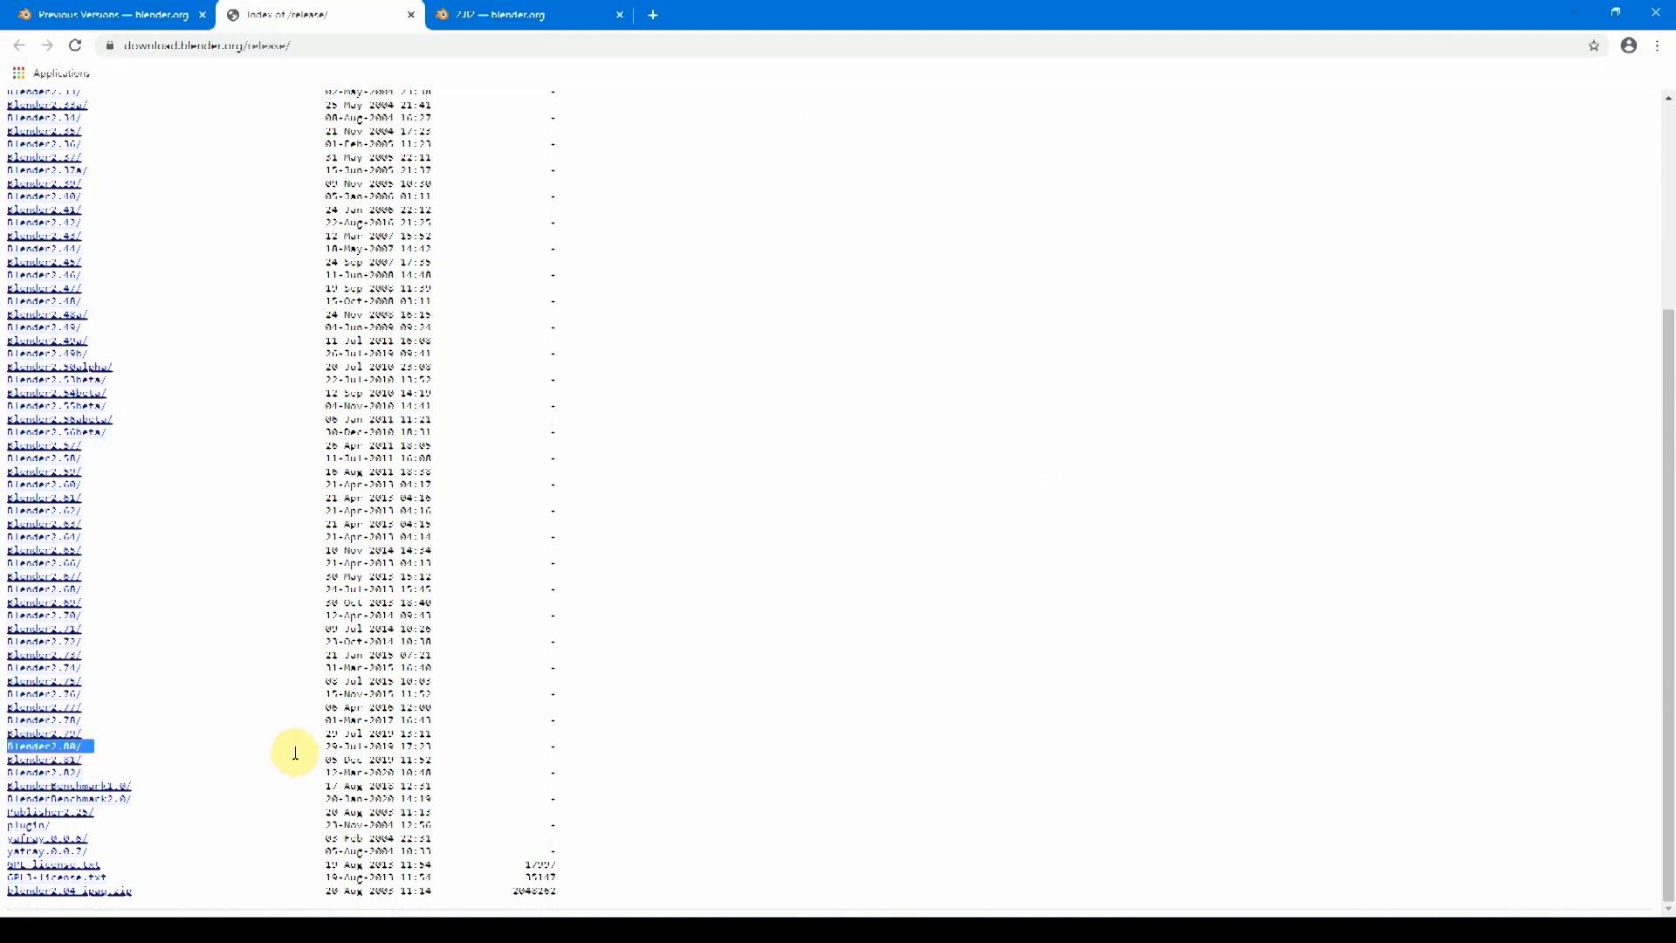
pyautogui.scroll(5, 309, 667)
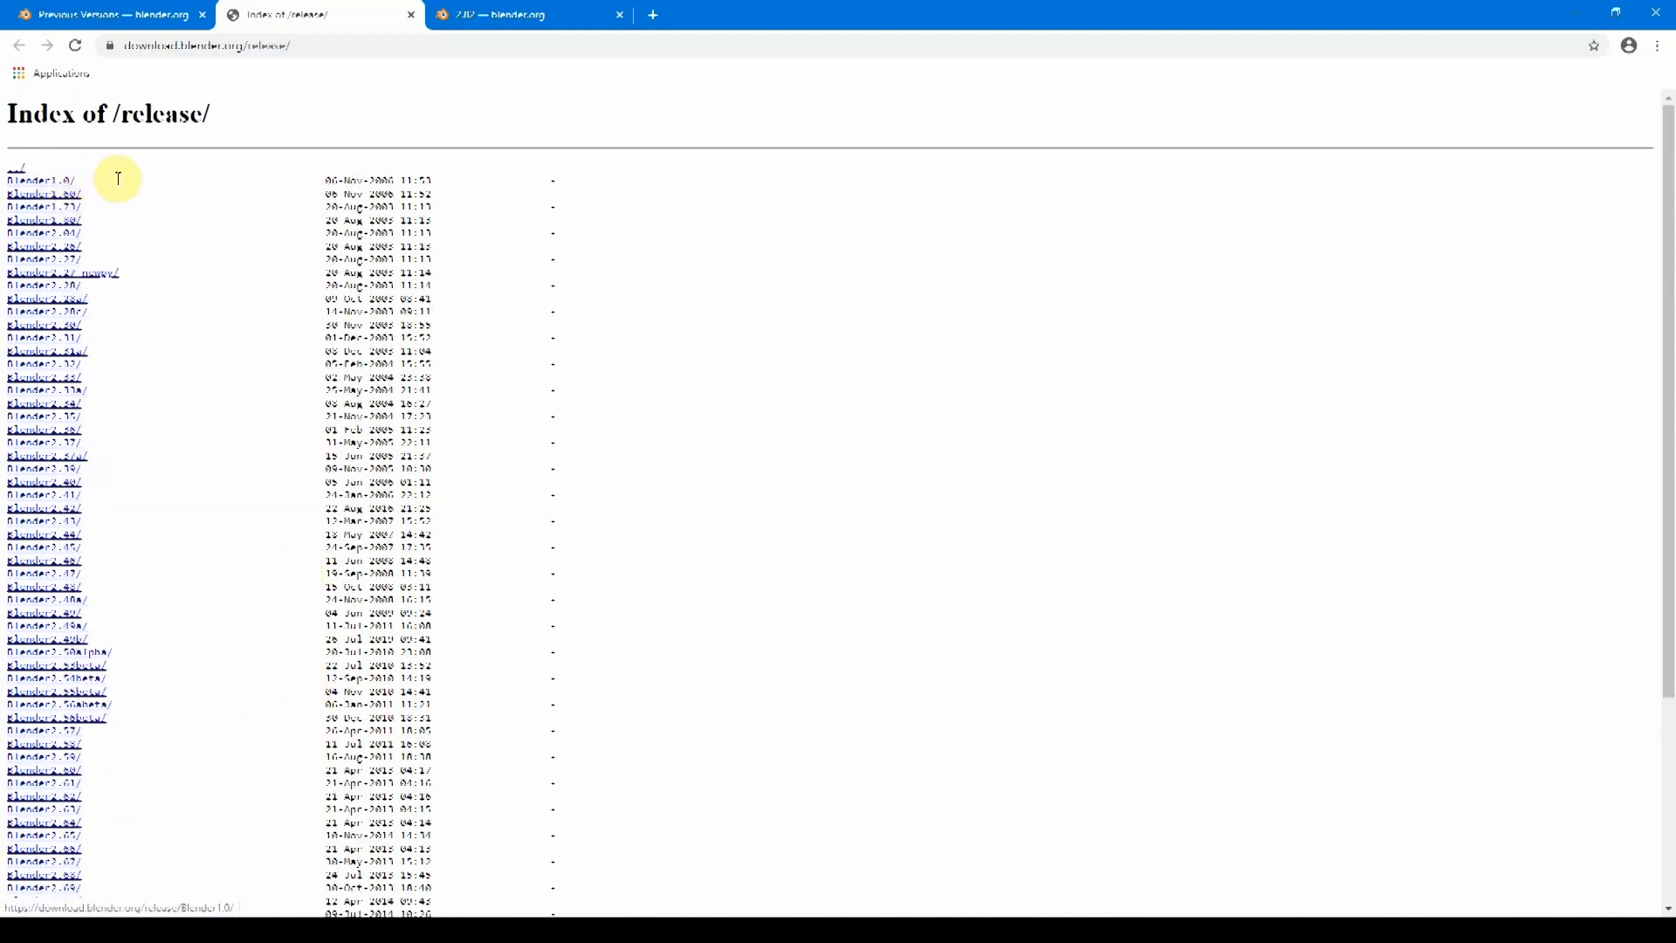
pyautogui.moveTo(320, 180); pyautogui.dragTo(428, 180)
pyautogui.click(476, 225)
# Step: Return to the main download page and download the Windows Portable (.zip) version of Blender 2.82a
pyautogui.click(187, 16)
pyautogui.click(835, 112)
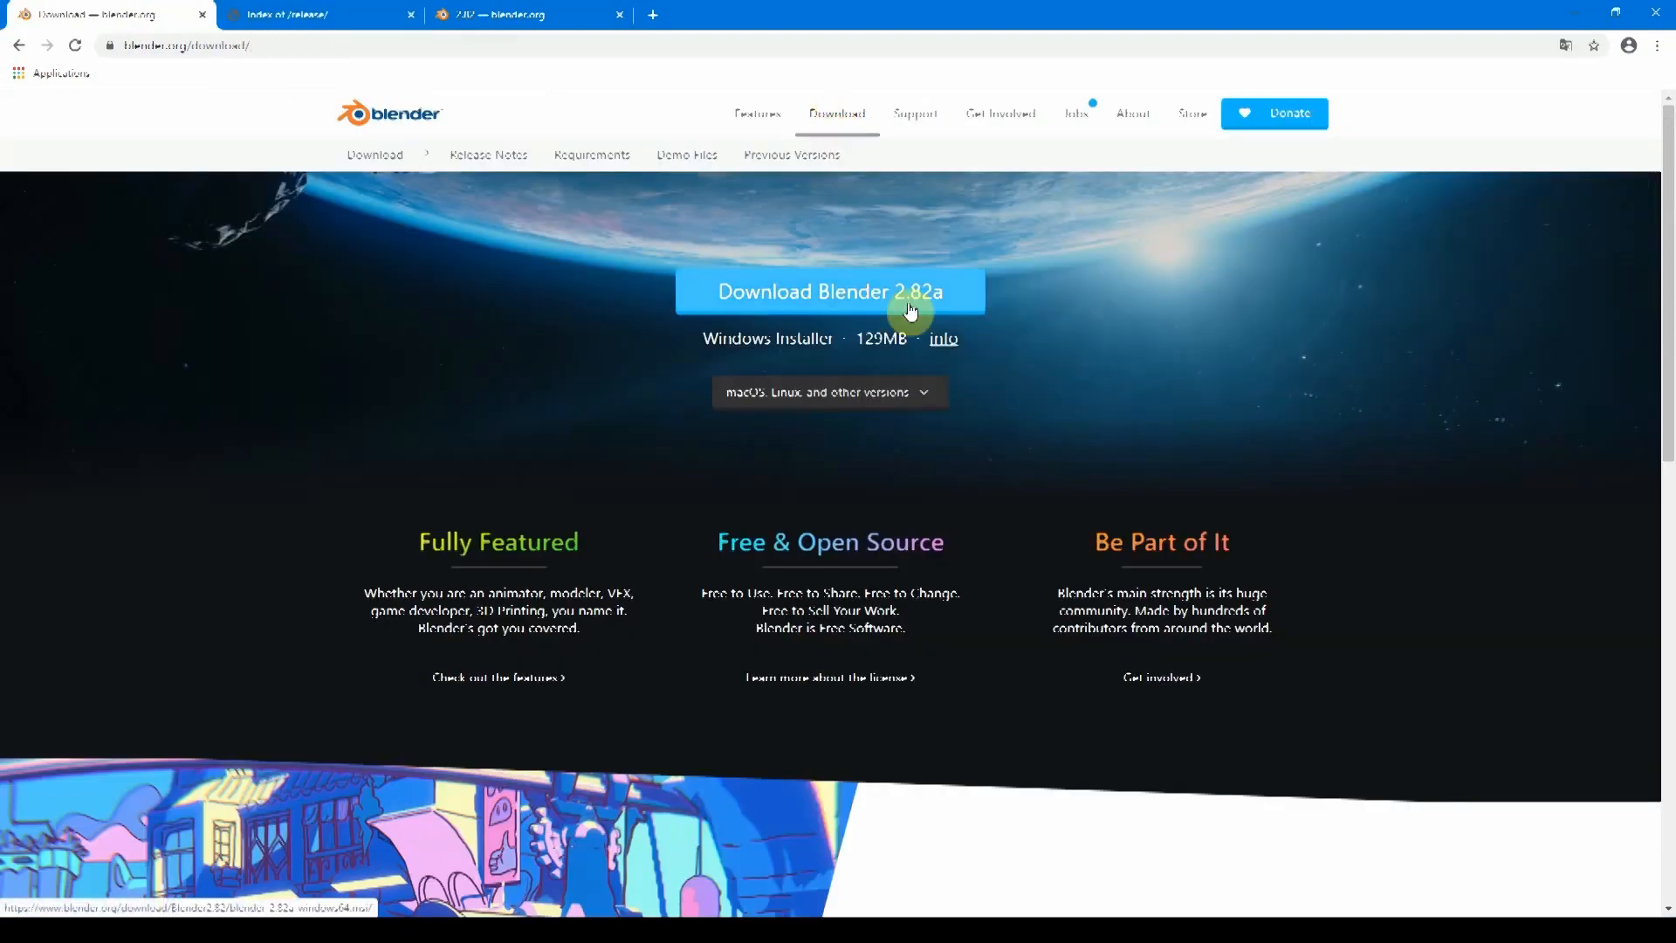
pyautogui.click(922, 392)
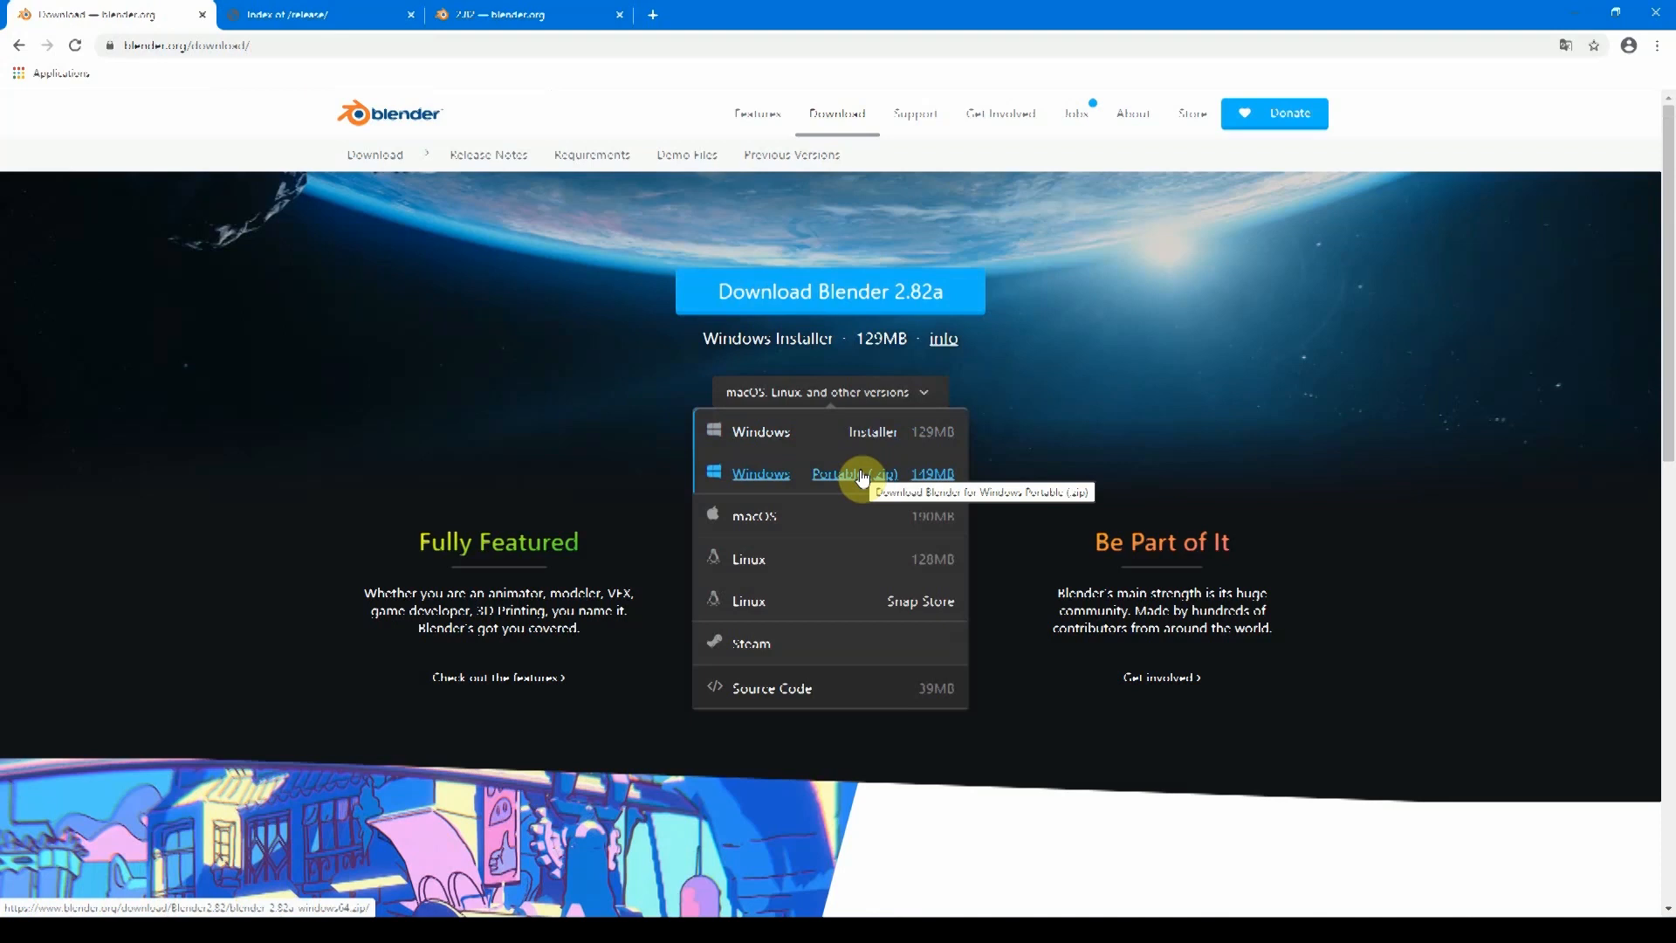
pyautogui.click(862, 475)
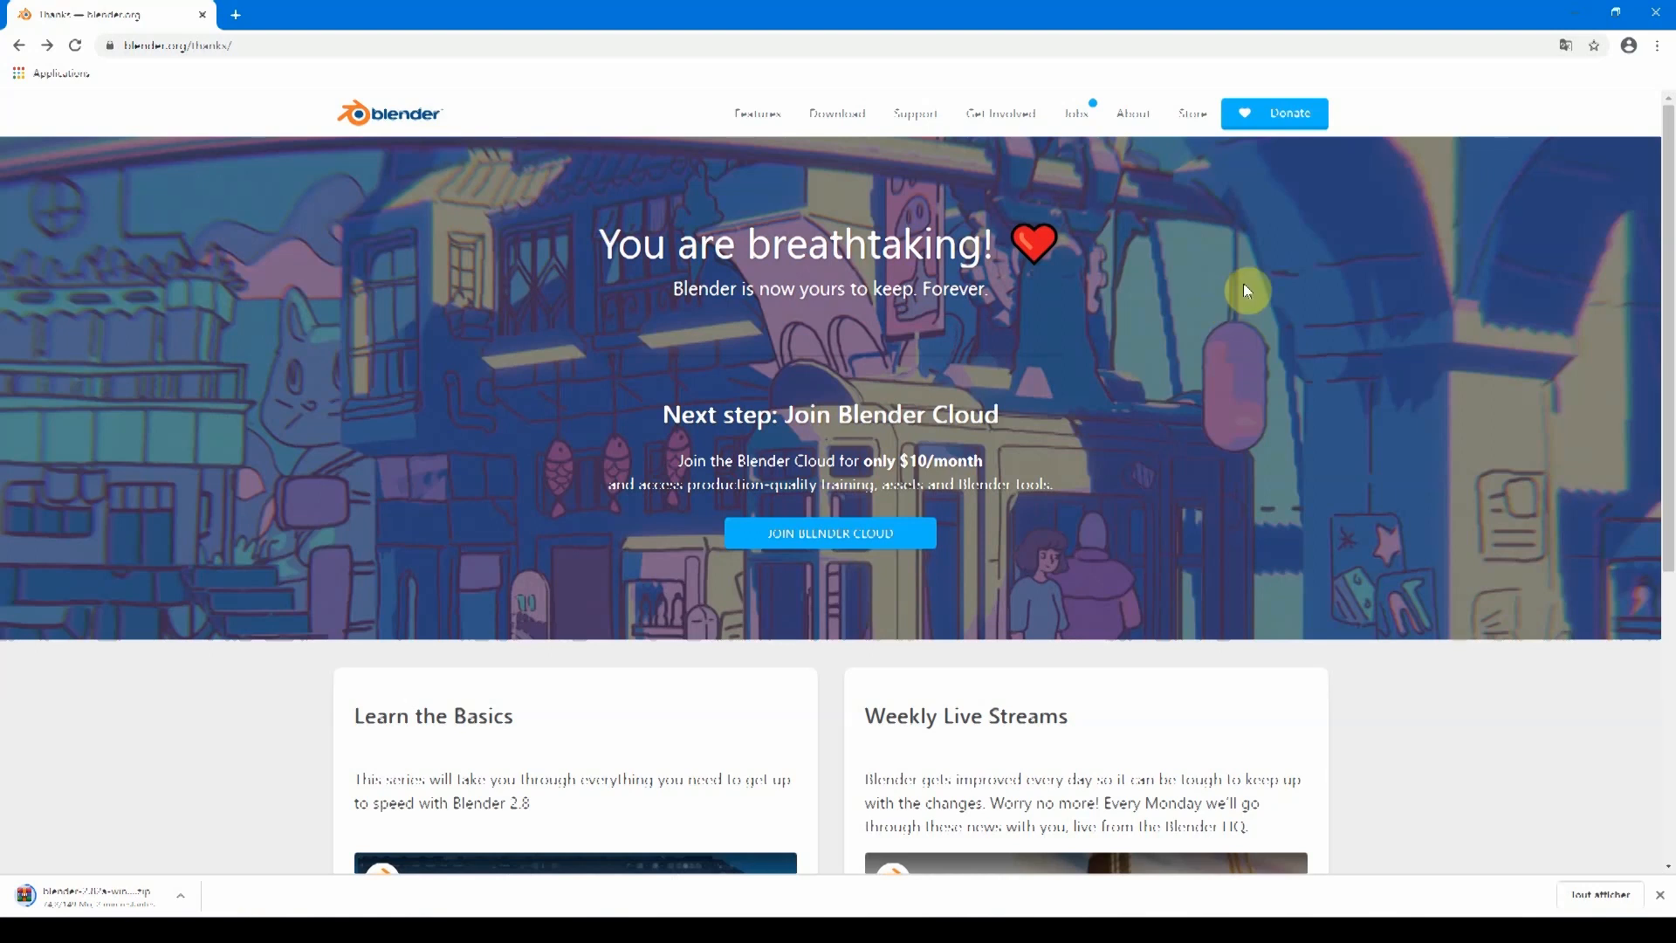
# Step: Open the Blender Development Fund donation page and review its membership levels and sponsor credits
pyautogui.click(1280, 131)
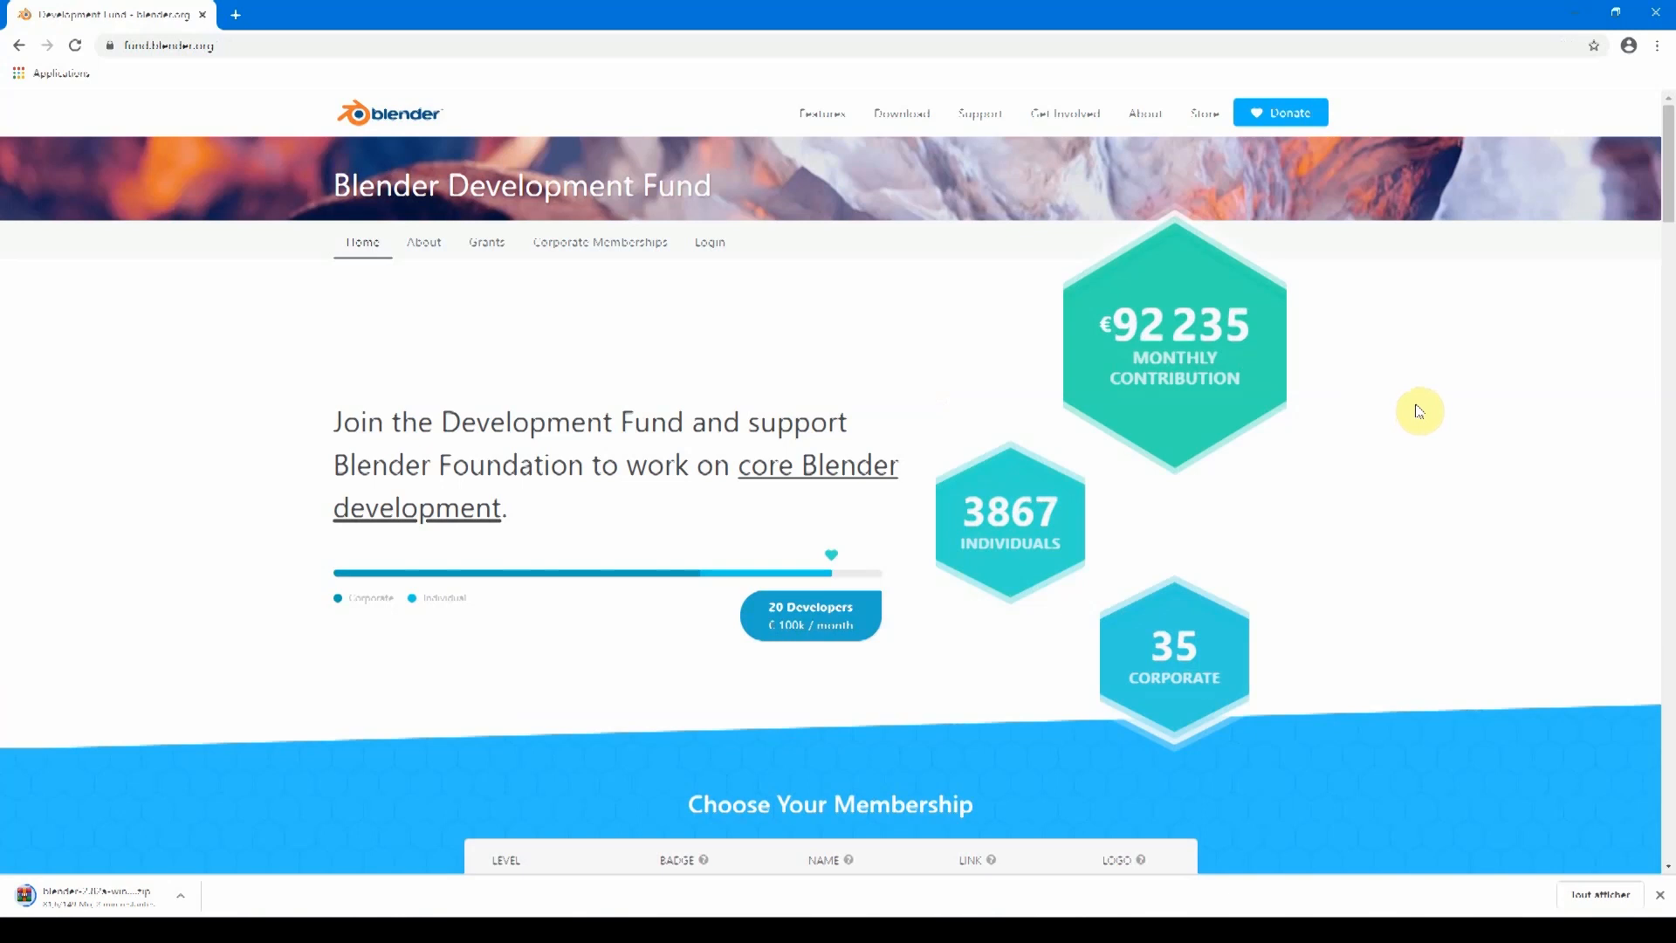
pyautogui.scroll(-6, 1419, 414)
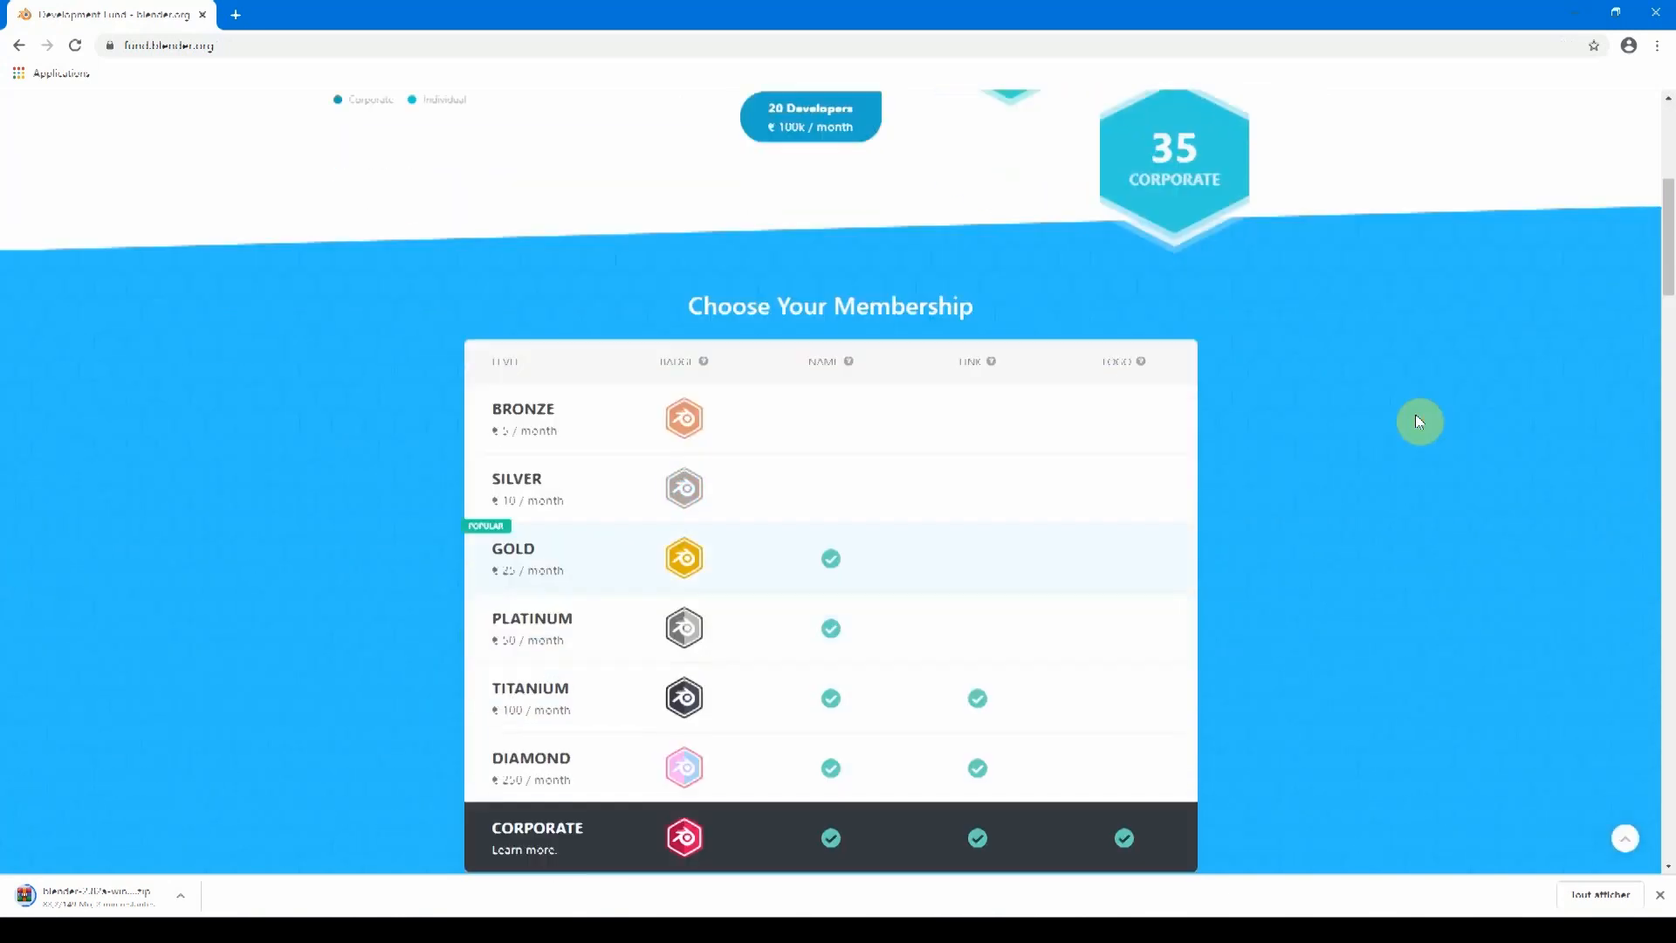
pyautogui.scroll(-1, 1419, 422)
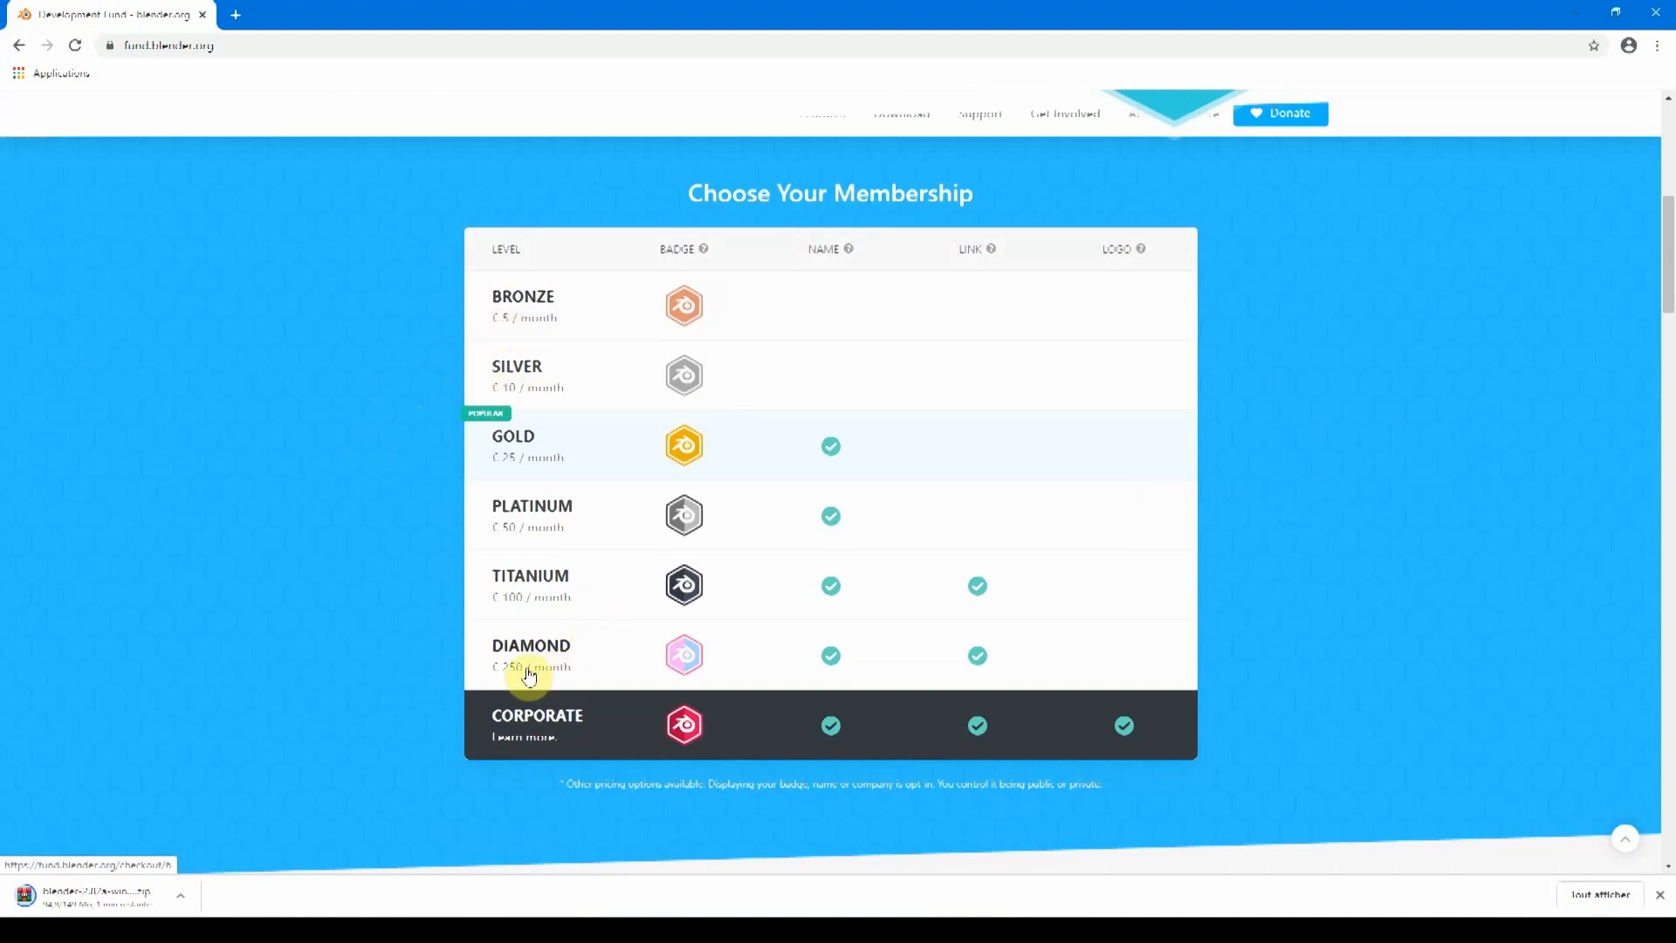
pyautogui.scroll(-8, 1354, 531)
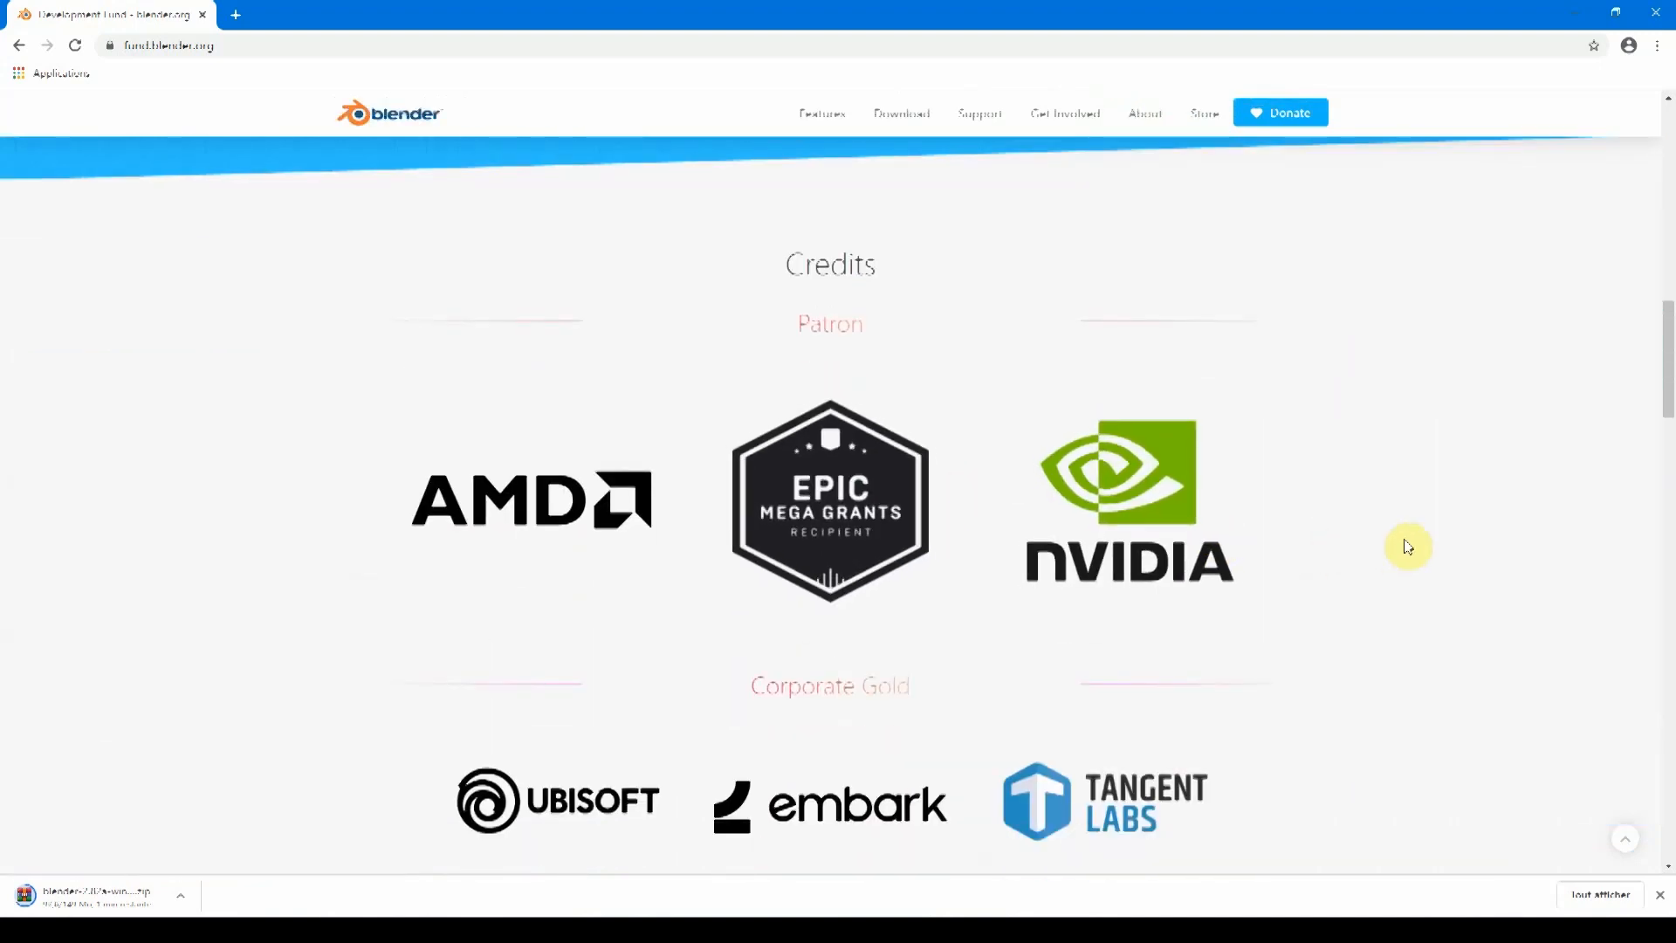
pyautogui.scroll(-7, 1344, 572)
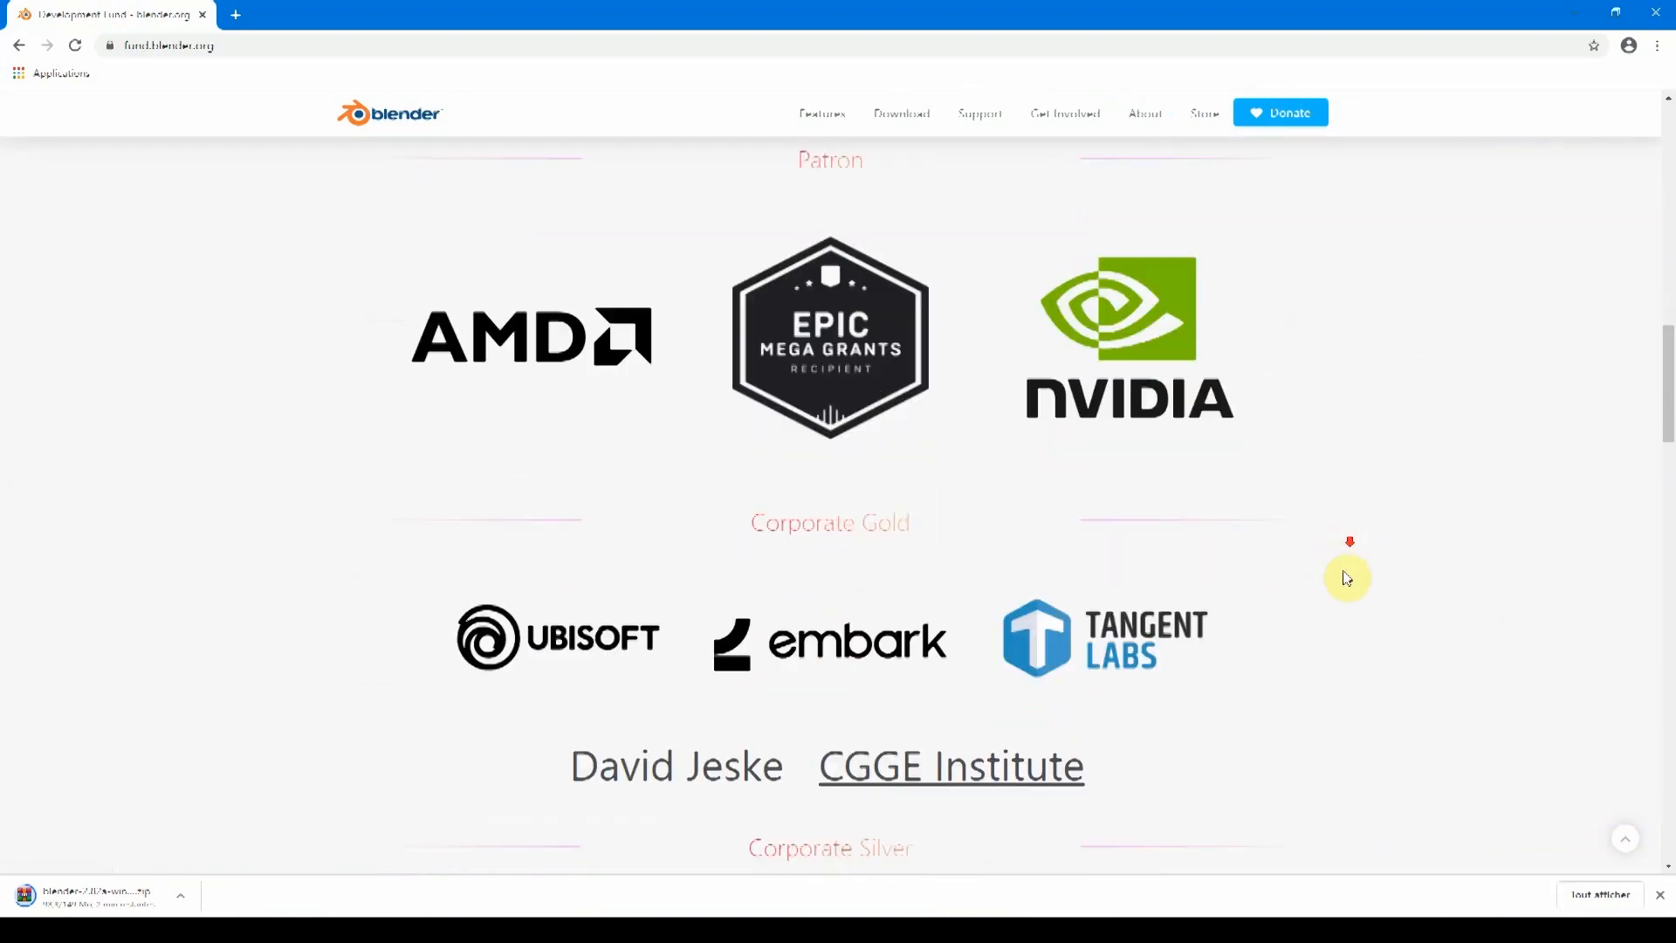
pyautogui.scroll(-10, 1284, 592)
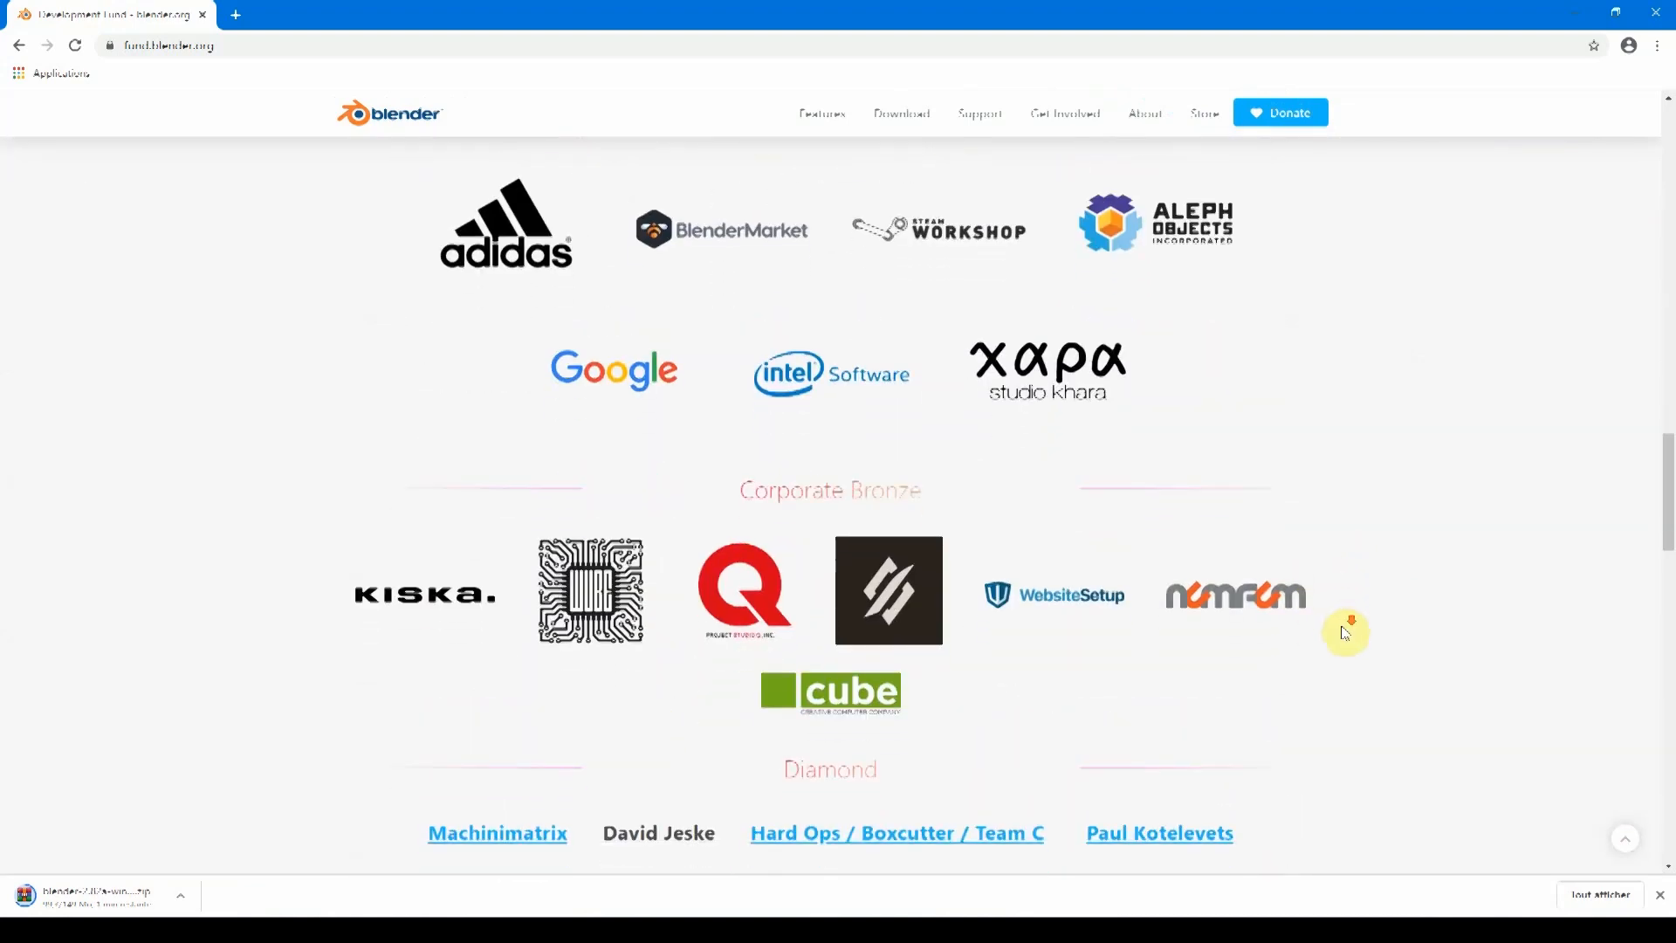
pyautogui.moveTo(1669, 685); pyautogui.dragTo(1655, 125)
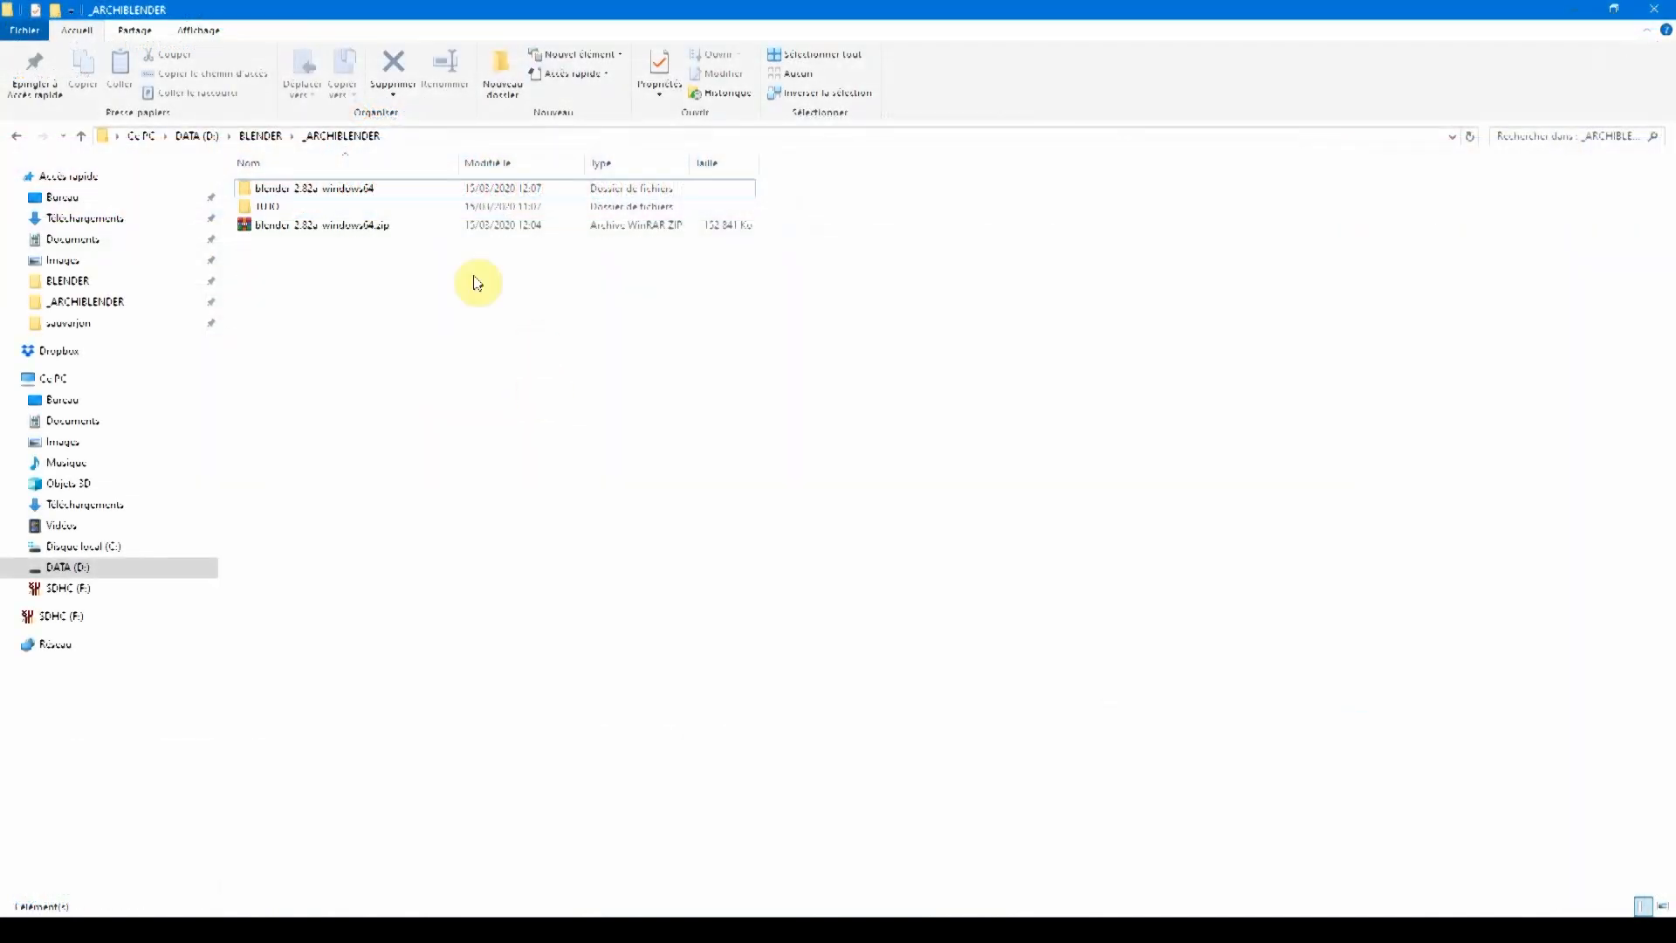
# Step: Launch blender.exe from the nested extracted blender-2.82a-windows64 folder and dismiss the splash screen
pyautogui.click(301, 224)
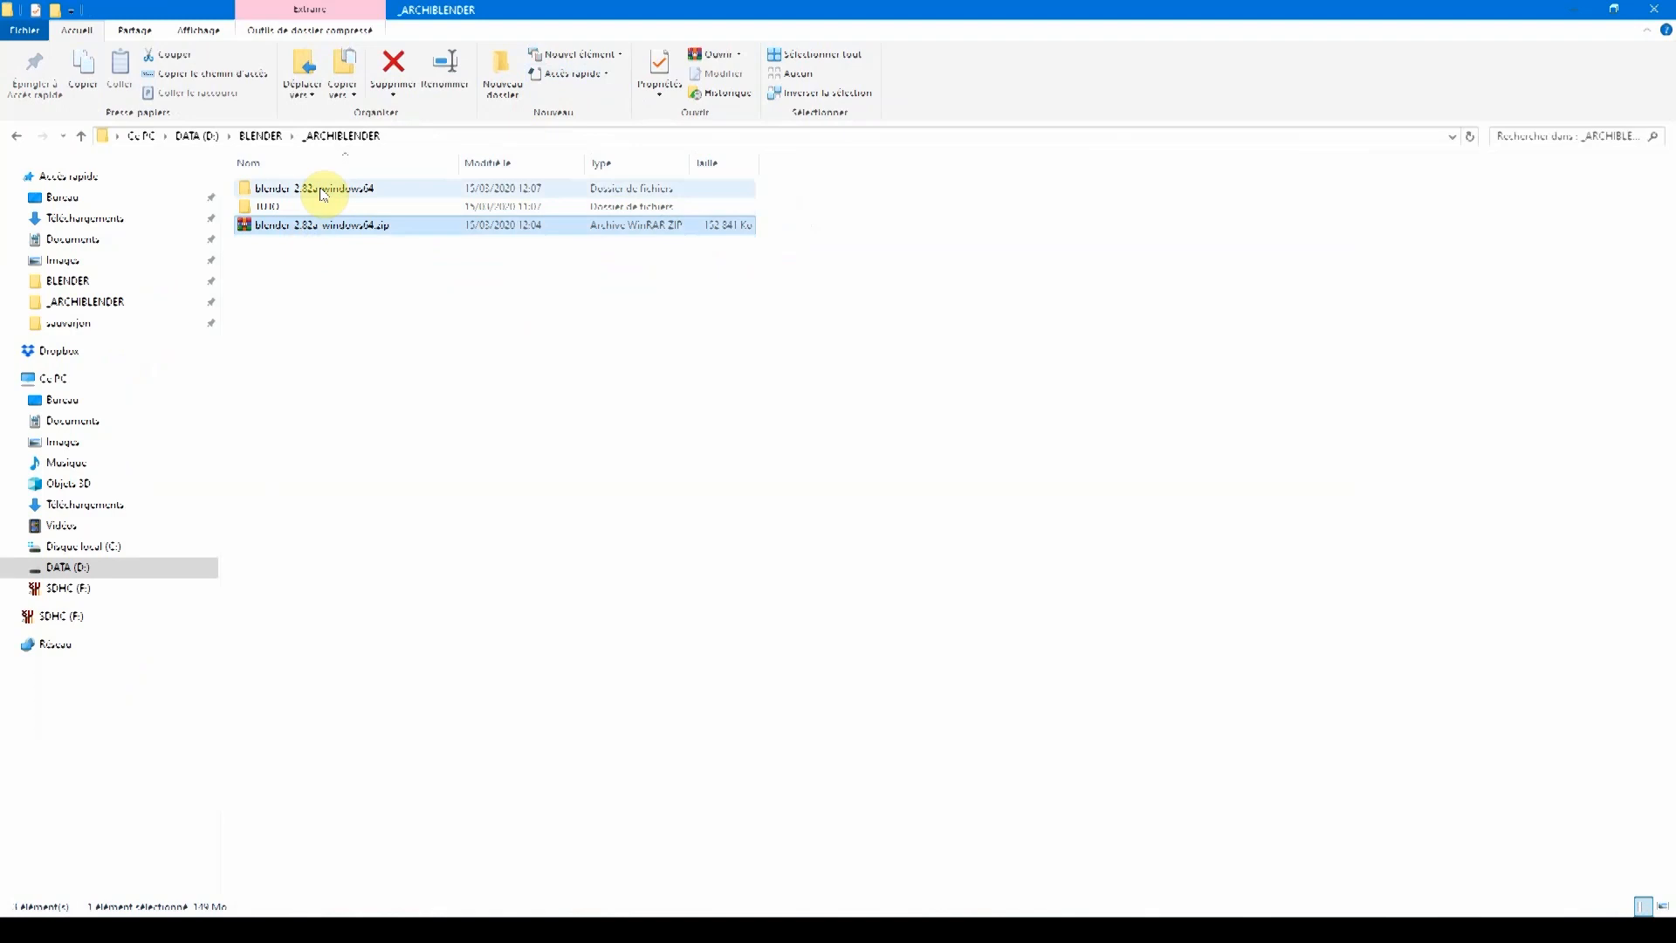
pyautogui.doubleClick(323, 192)
pyautogui.click(353, 197)
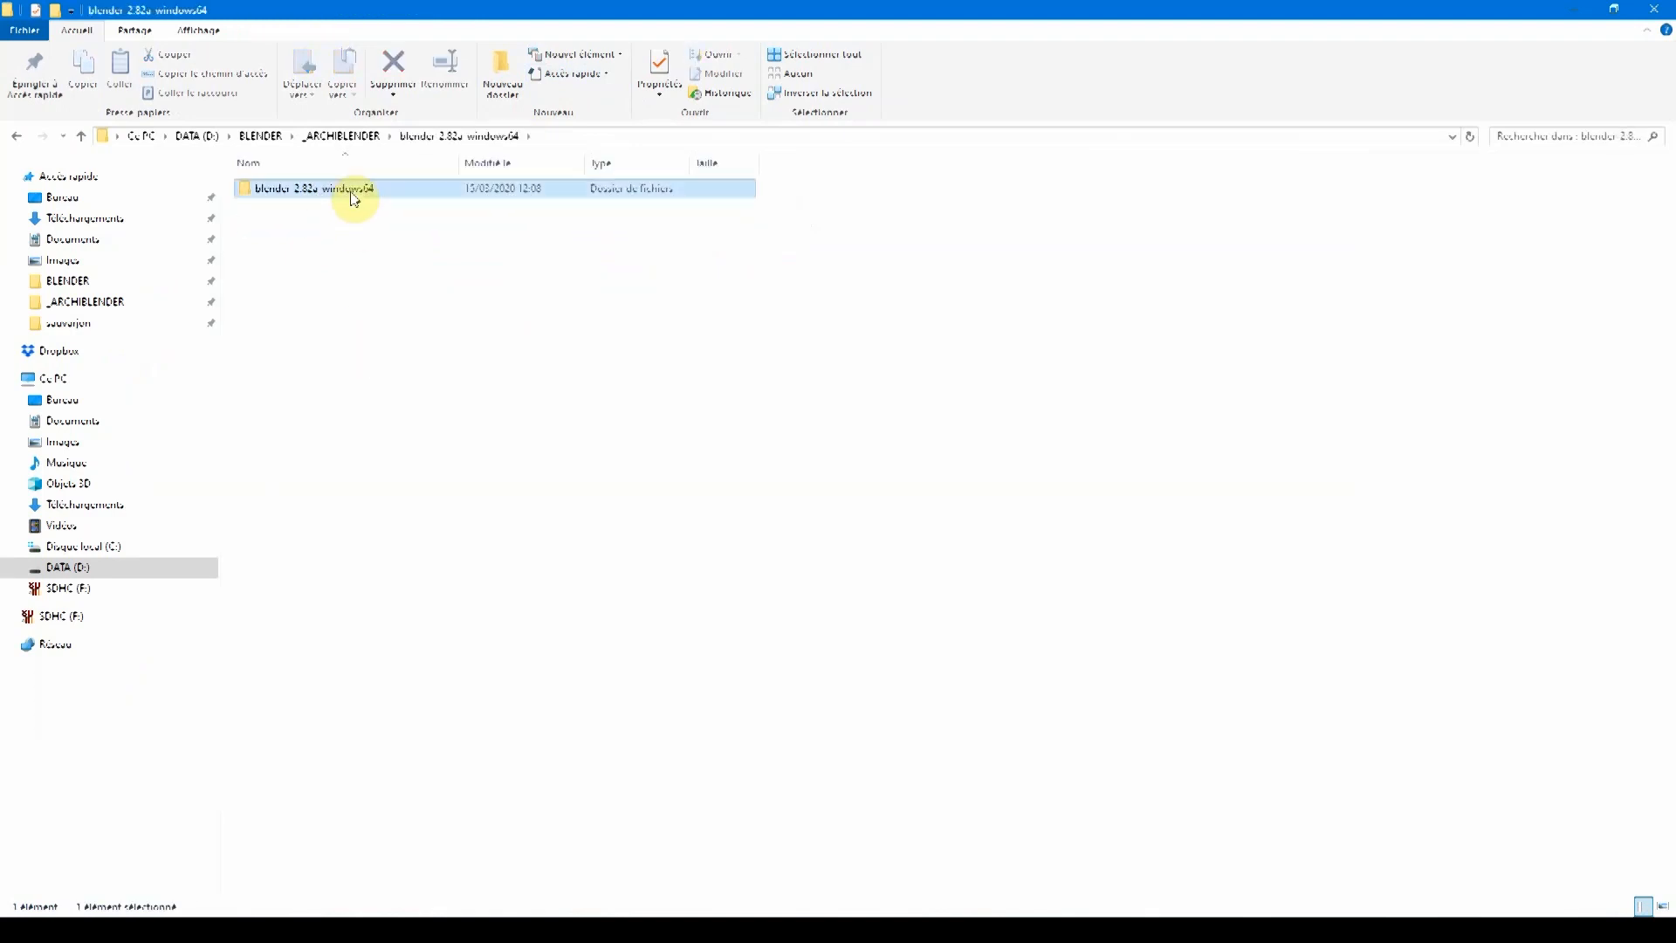
pyautogui.doubleClick(354, 197)
pyautogui.click(331, 298)
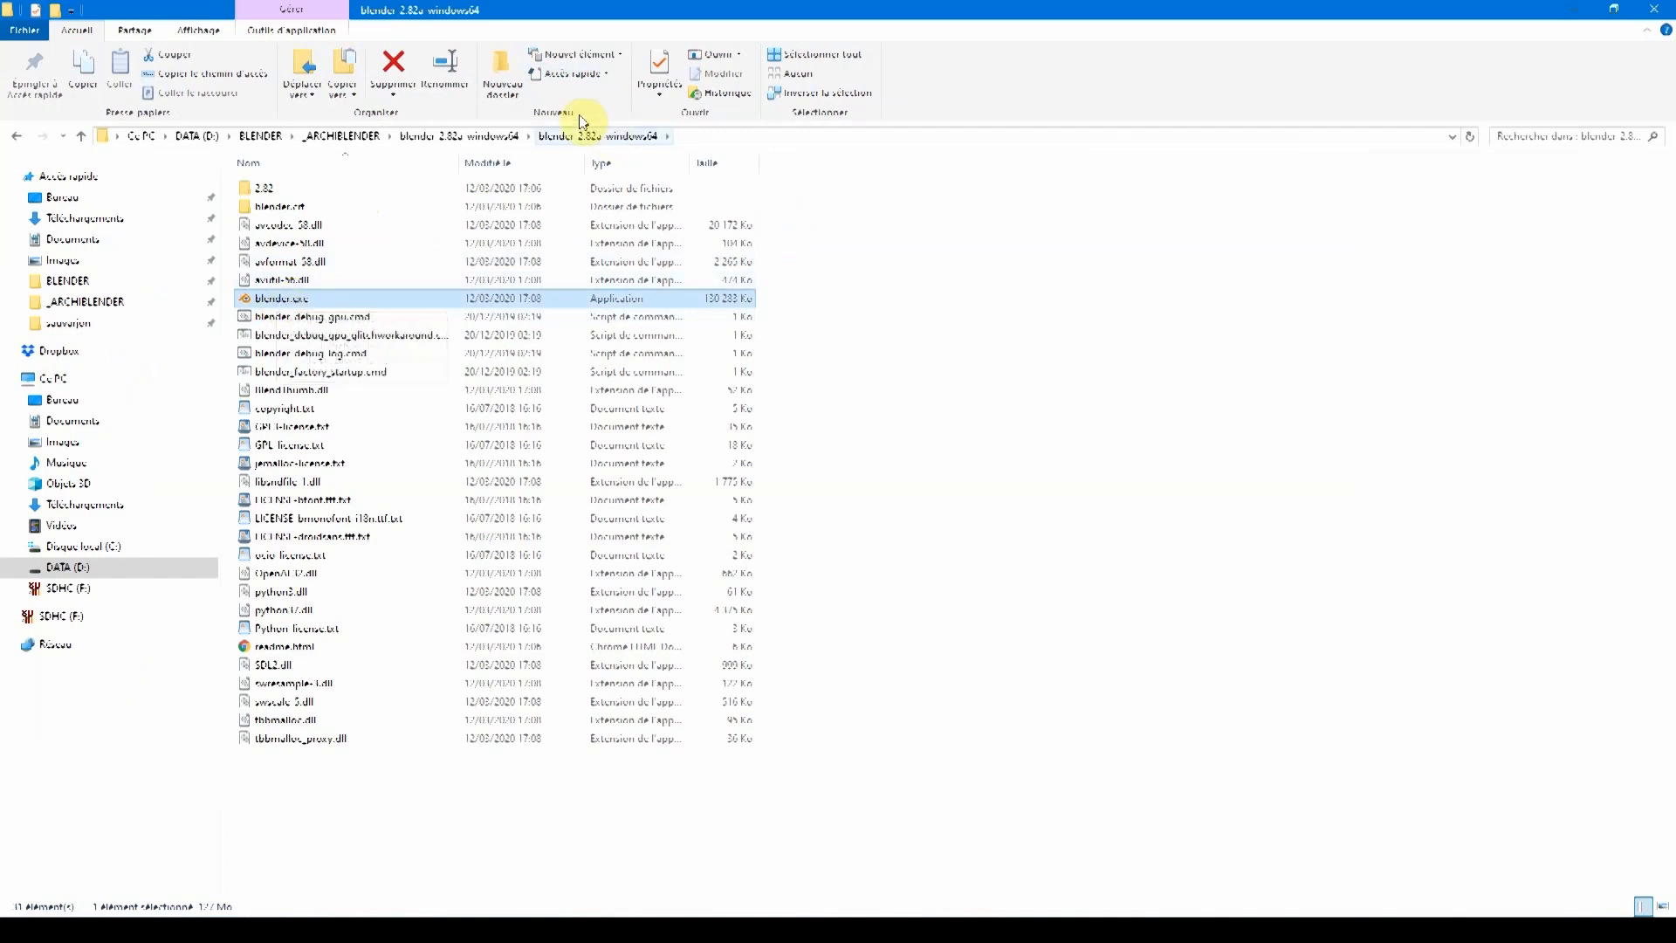
pyautogui.doubleClick(274, 305)
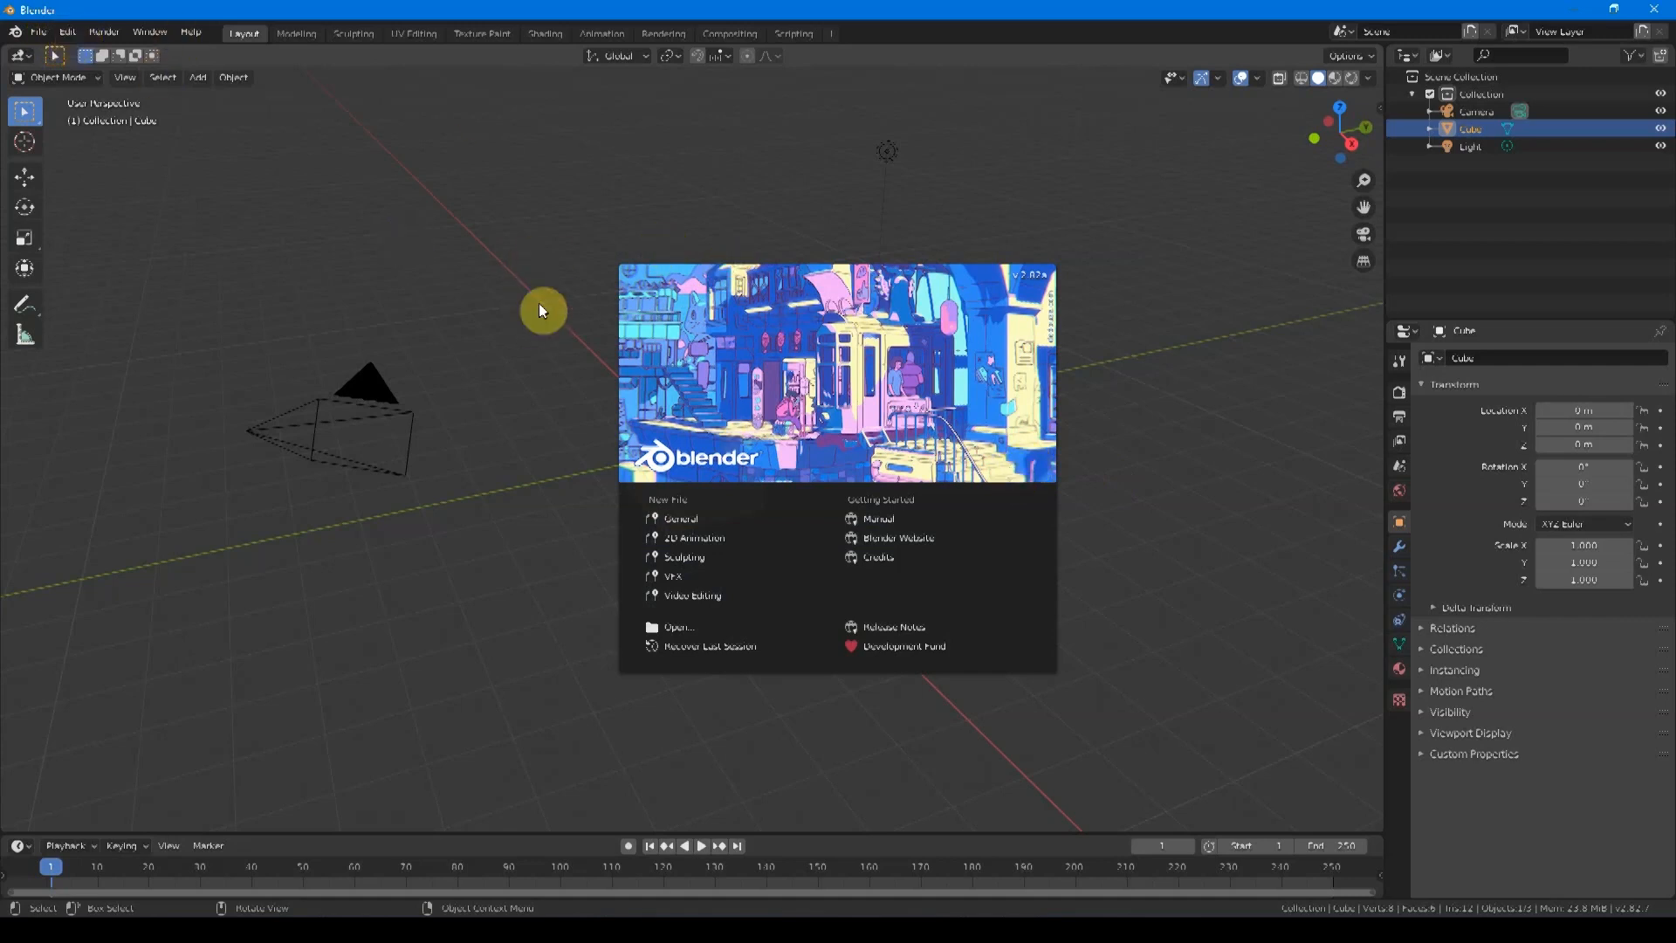
pyautogui.click(568, 313)
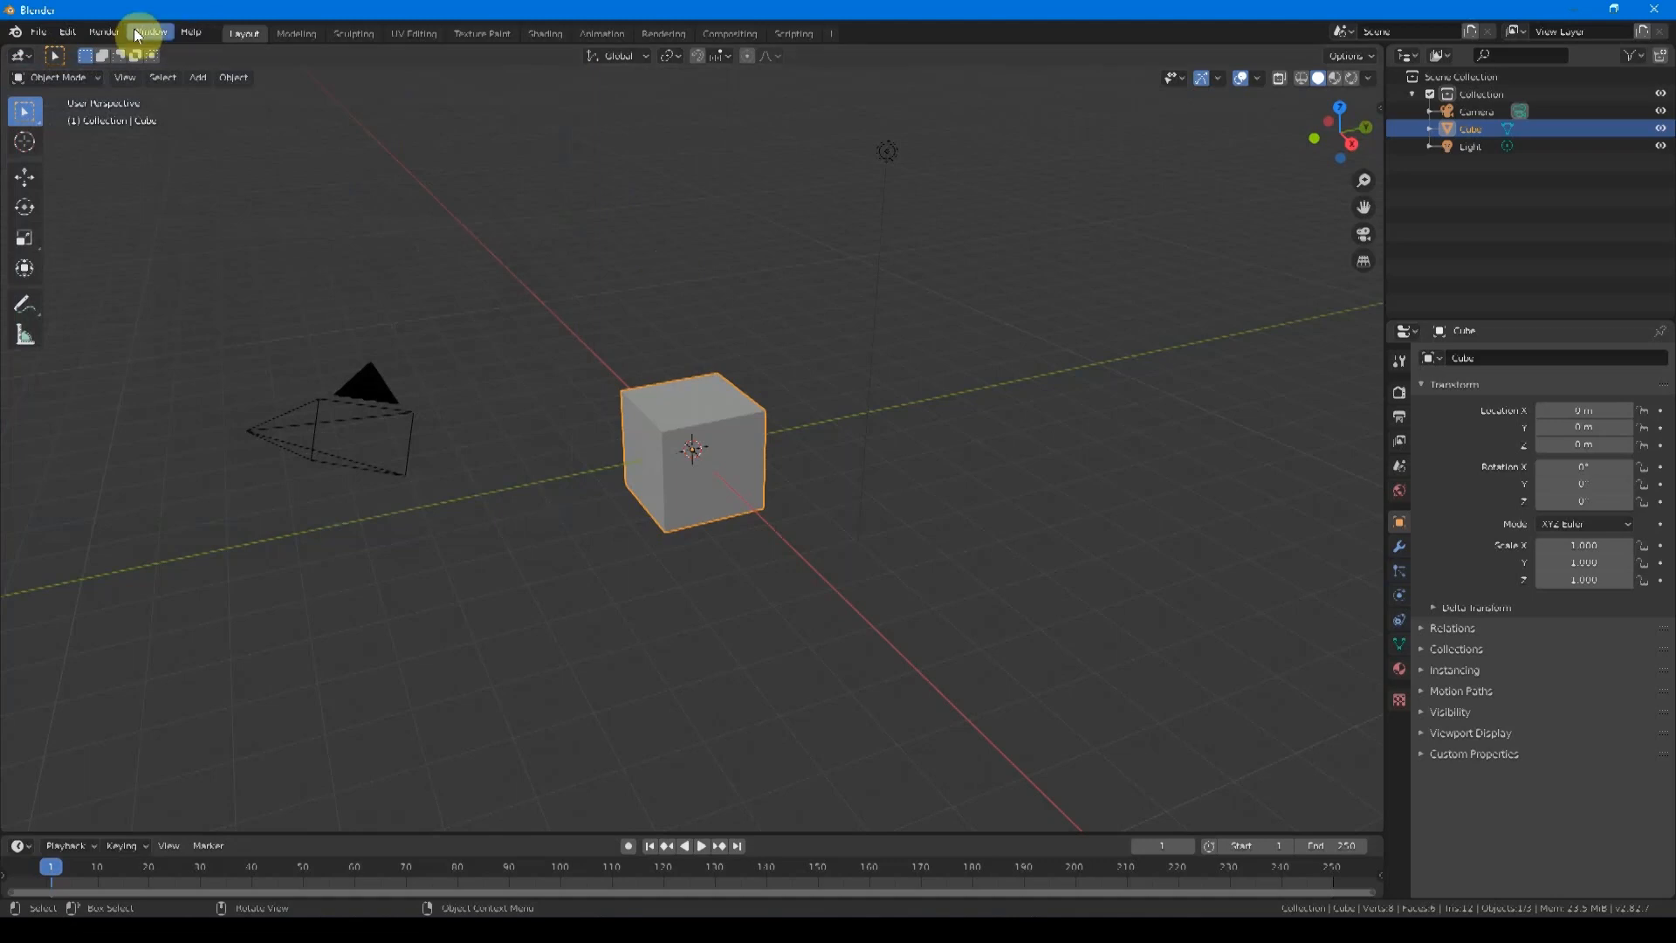
# Step: In the keymap preferences, set the Spacebar Action to Tools, save the preferences and close their window
pyautogui.click(65, 29)
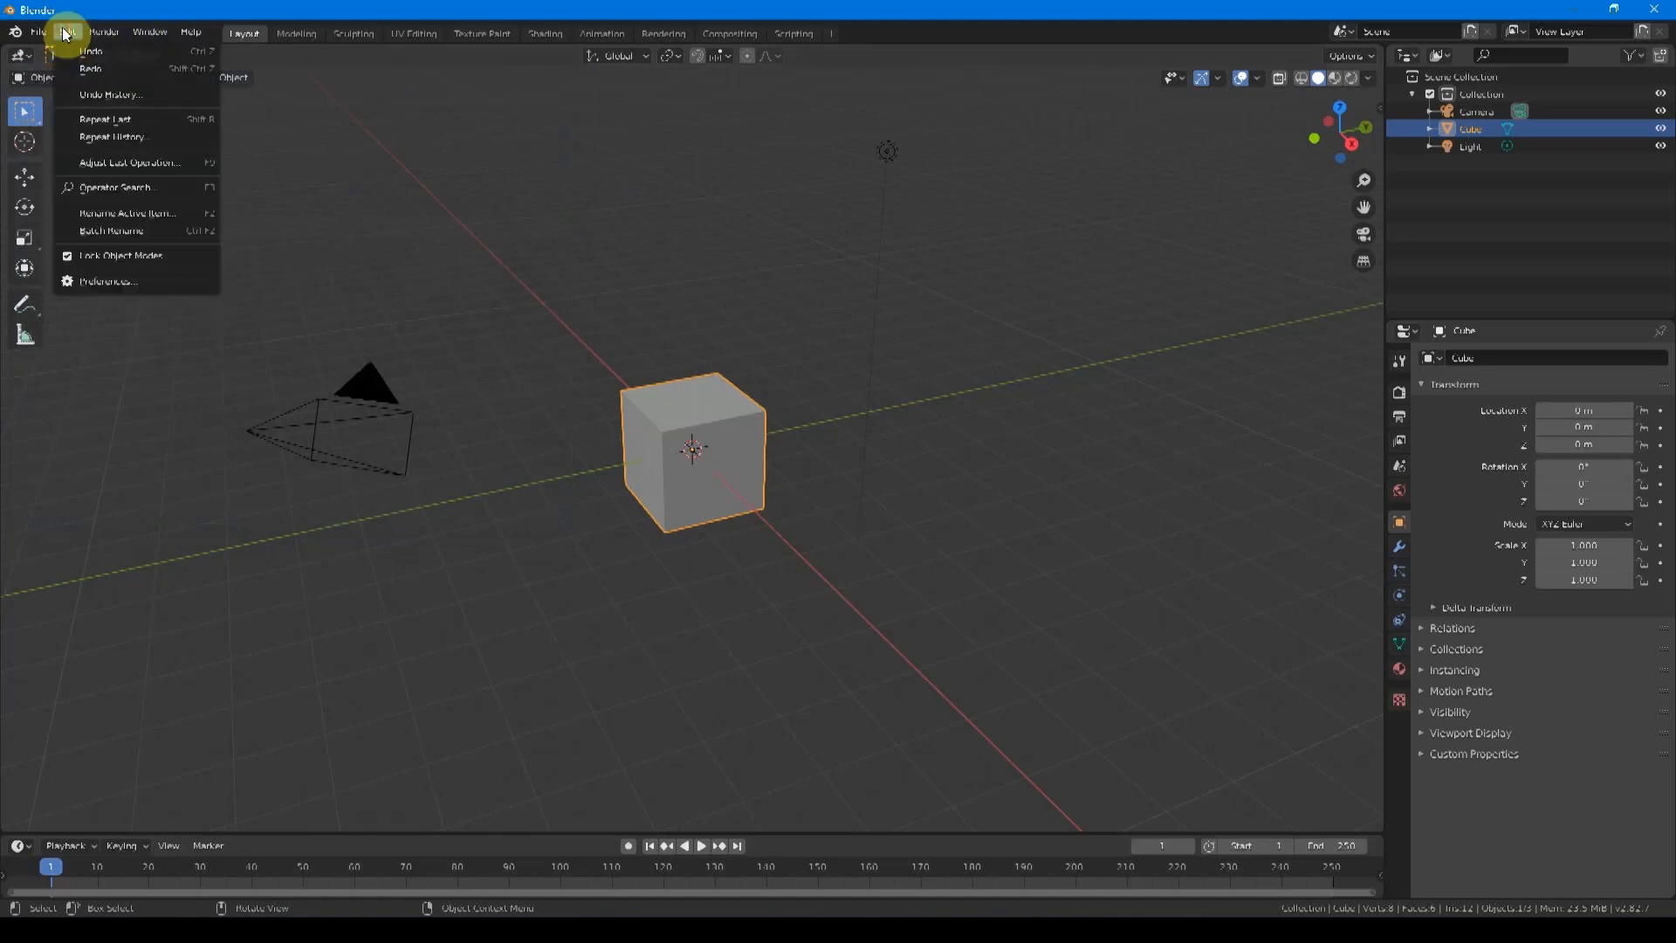
pyautogui.click(120, 289)
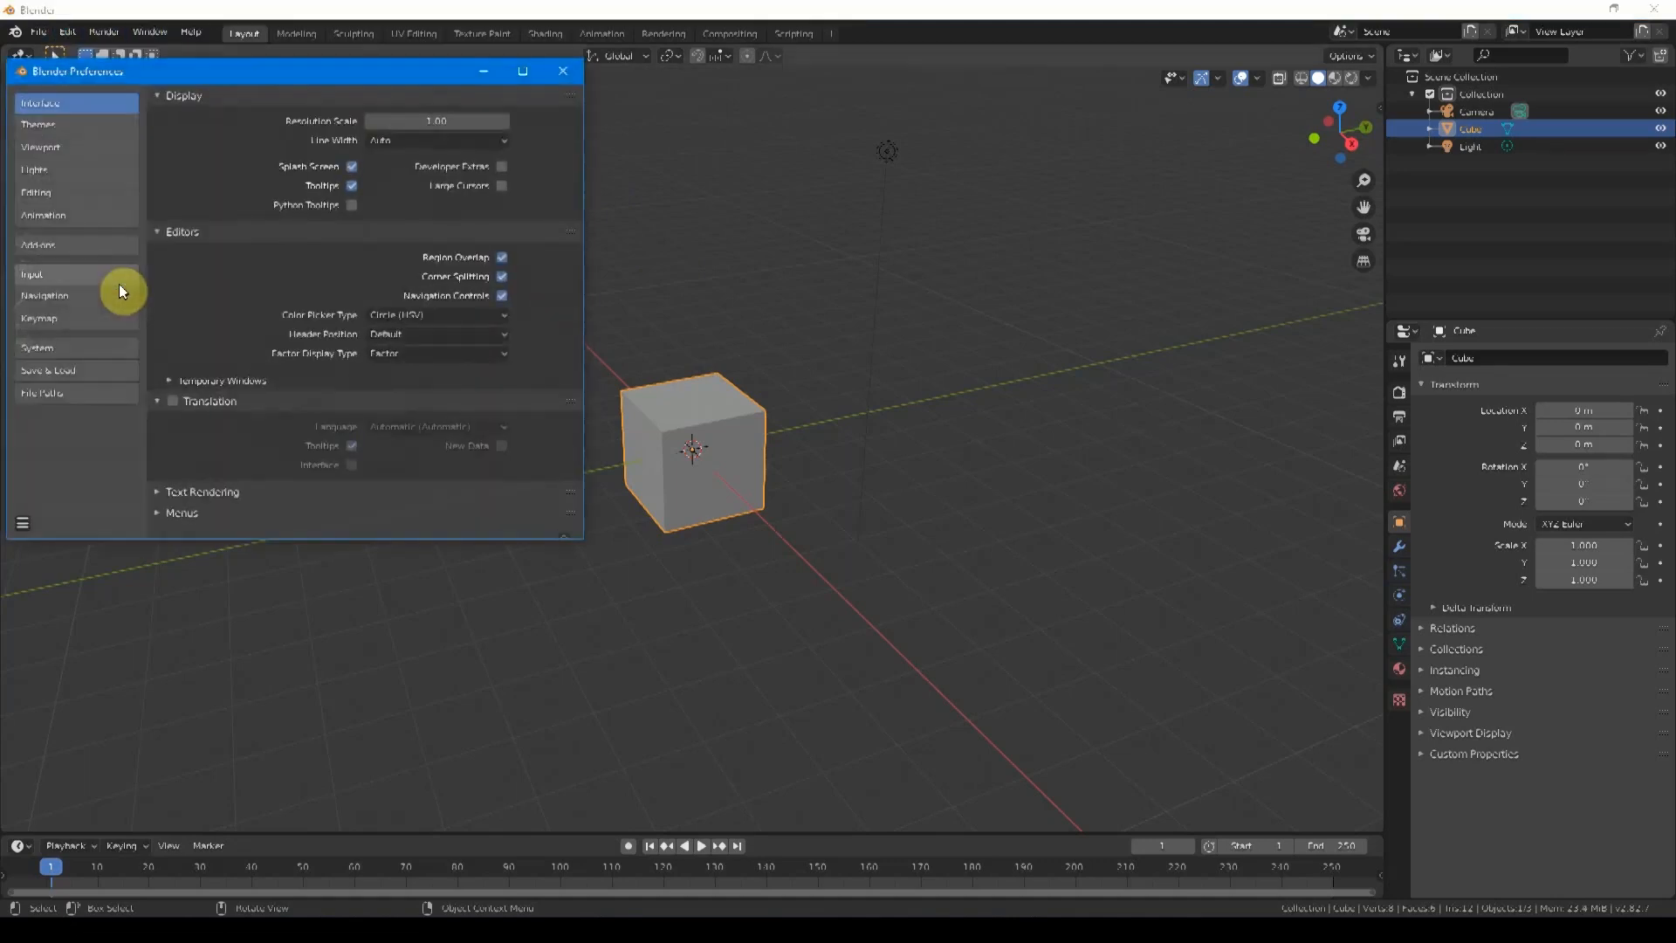
pyautogui.click(57, 318)
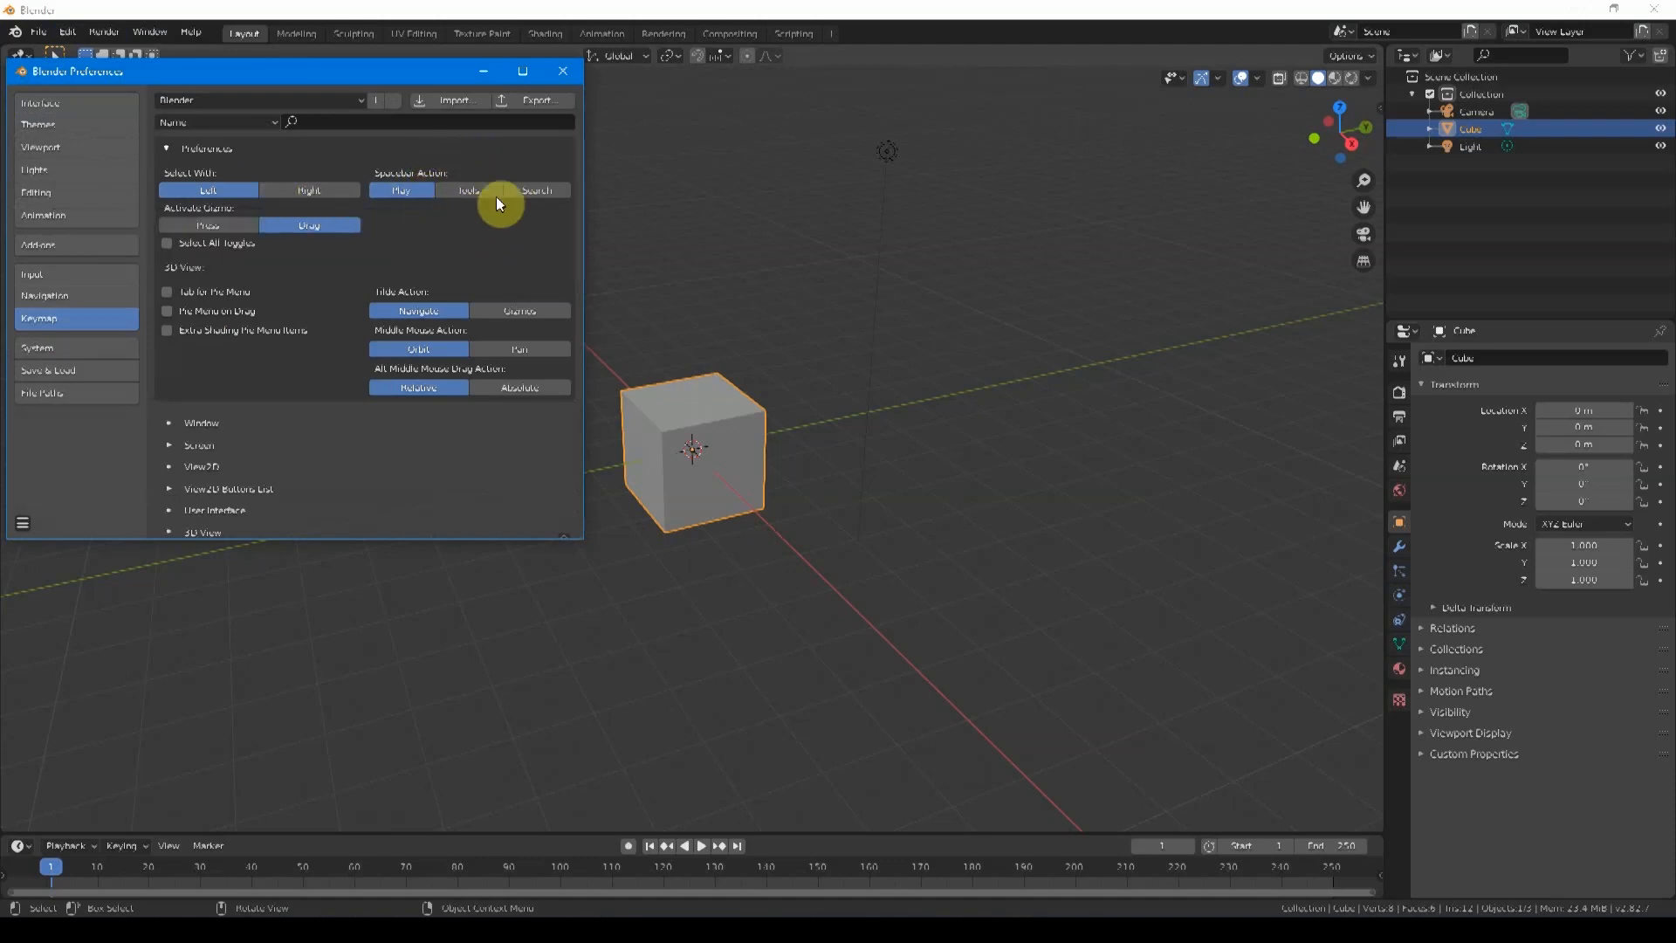
pyautogui.click(468, 191)
pyautogui.click(23, 524)
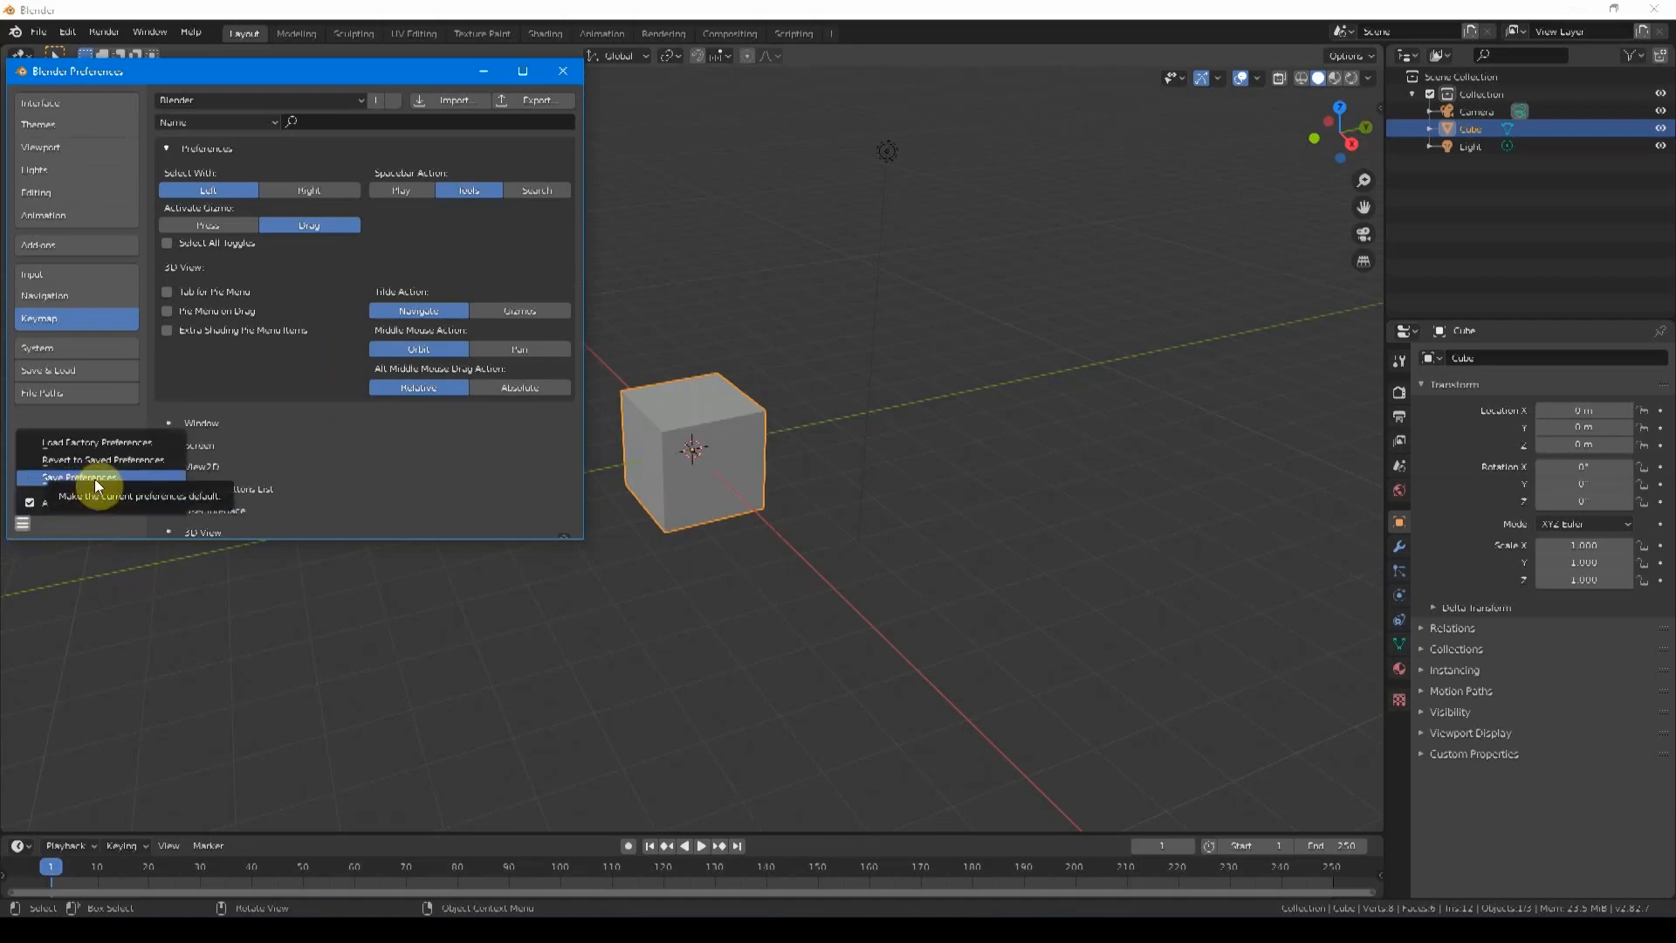
pyautogui.click(51, 479)
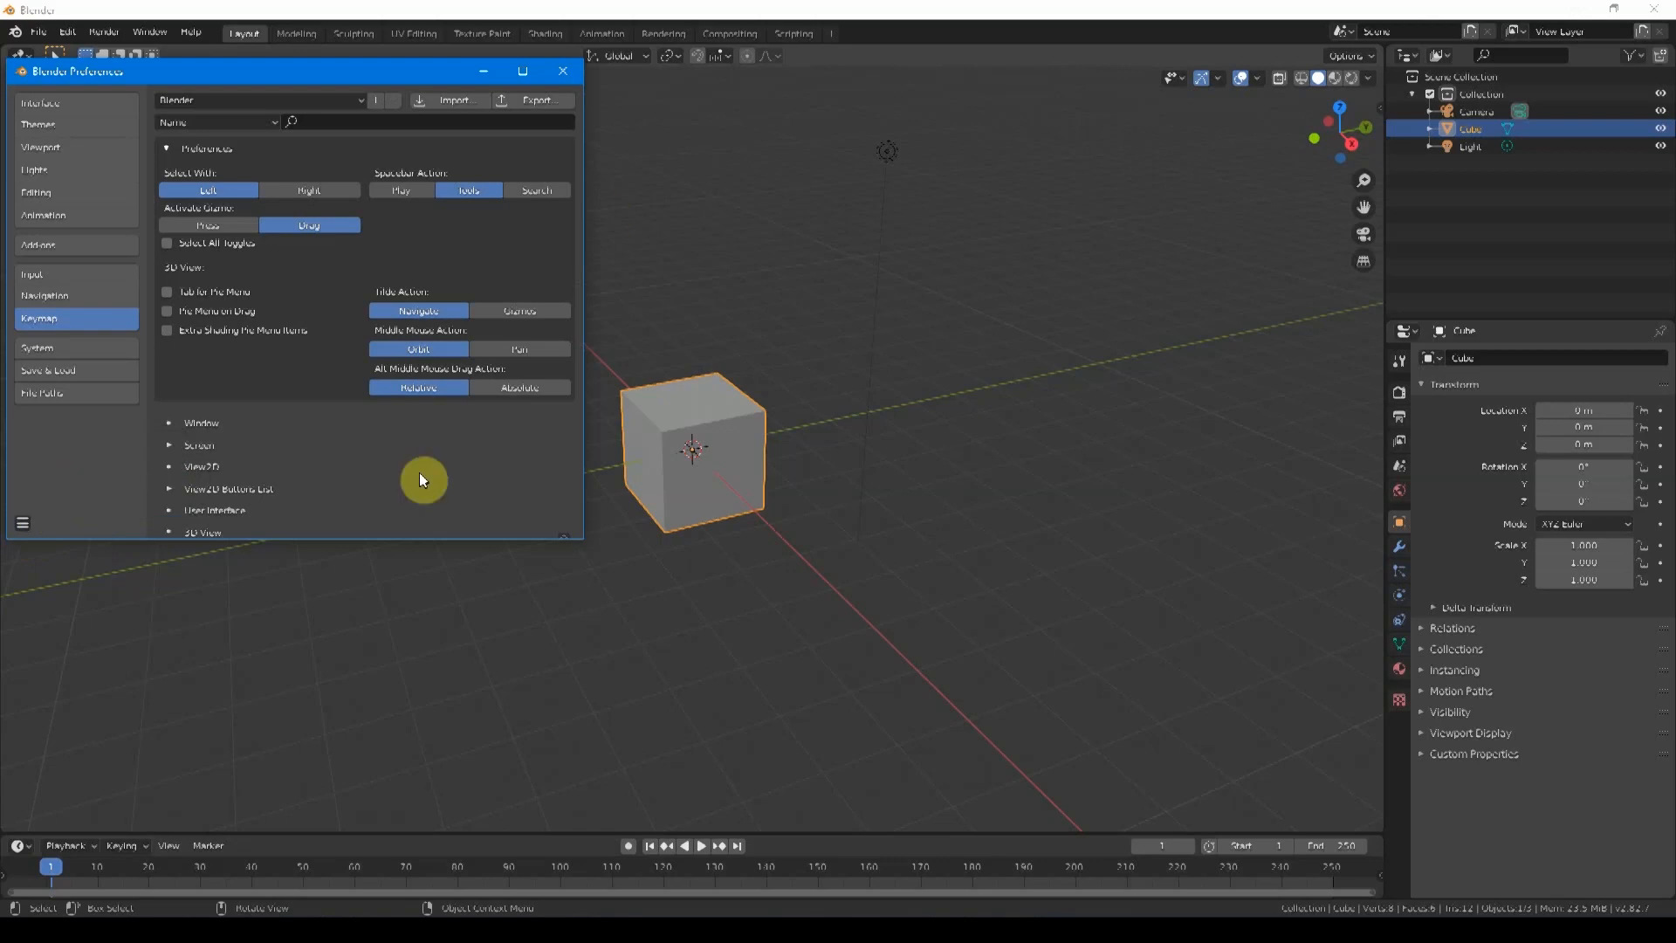
pyautogui.click(564, 73)
# Step: Deselect everything, select the cube, the camera and the light in turn, and end with the cube selected
pyautogui.click(802, 531)
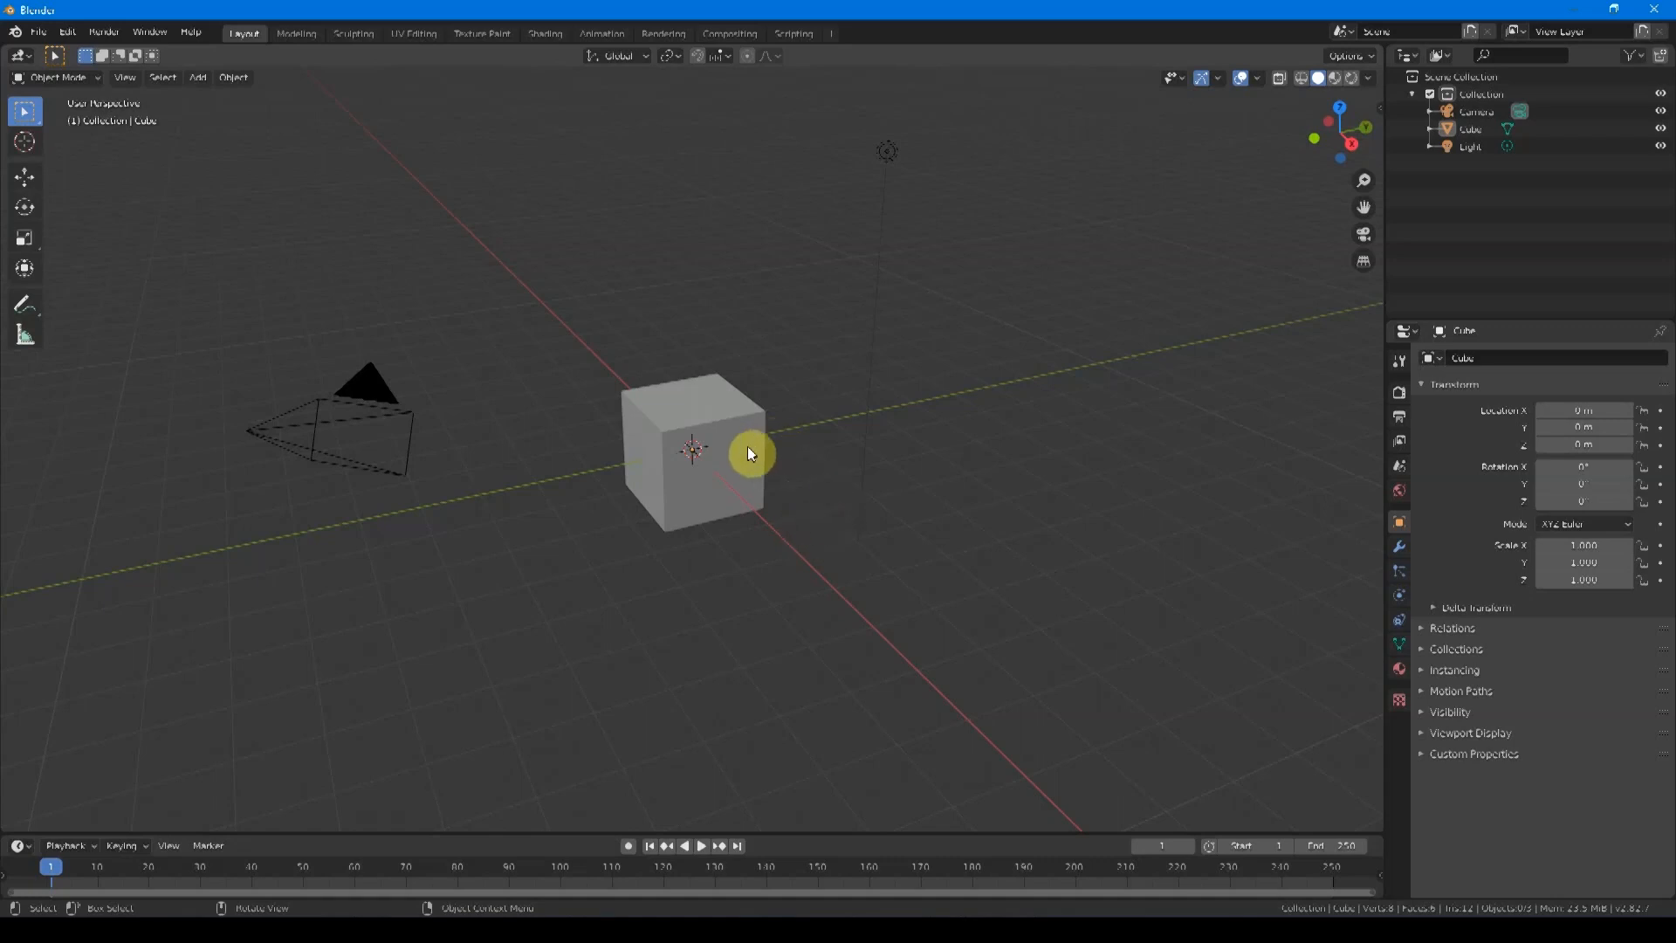
pyautogui.click(714, 422)
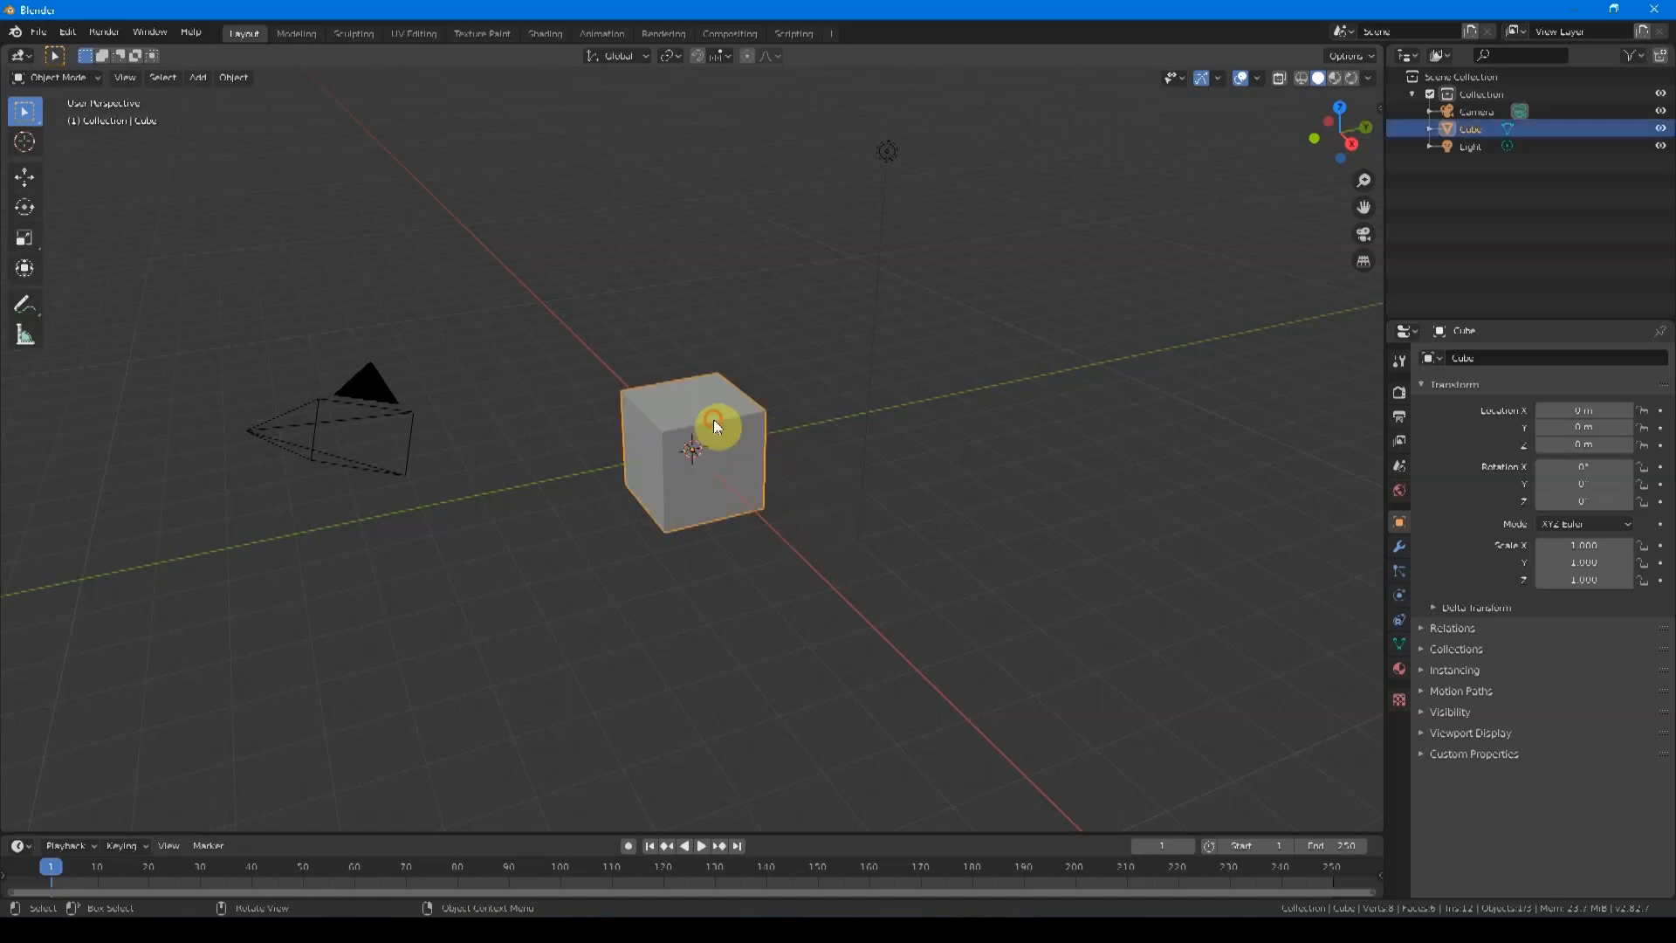
pyautogui.click(273, 434)
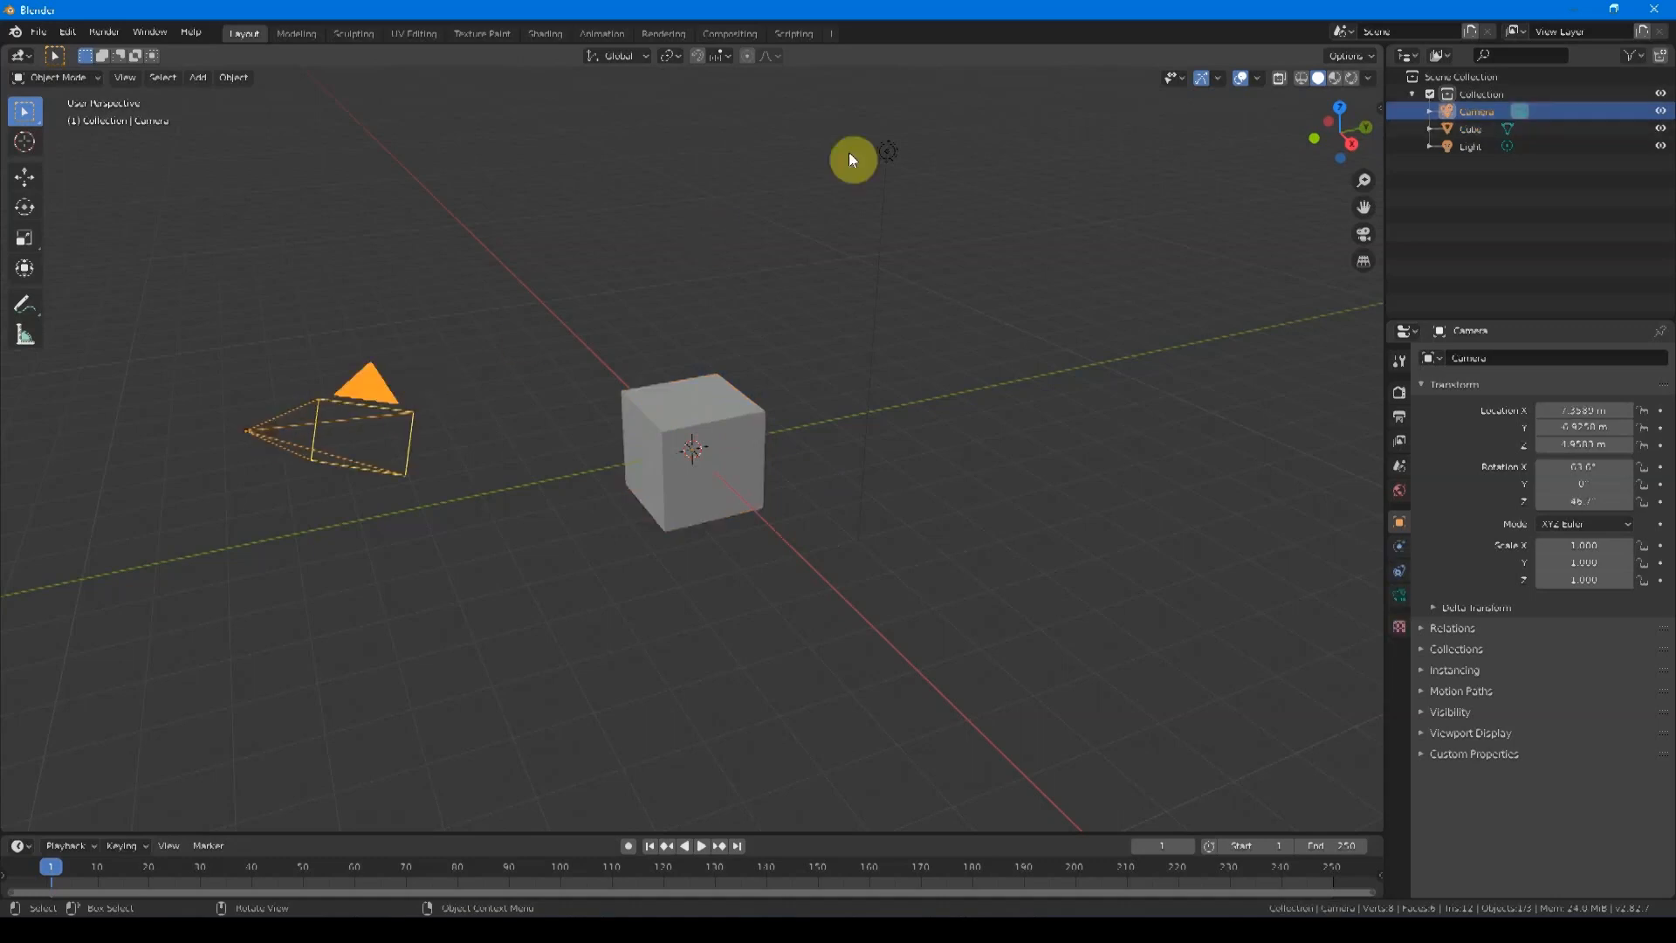
pyautogui.click(889, 155)
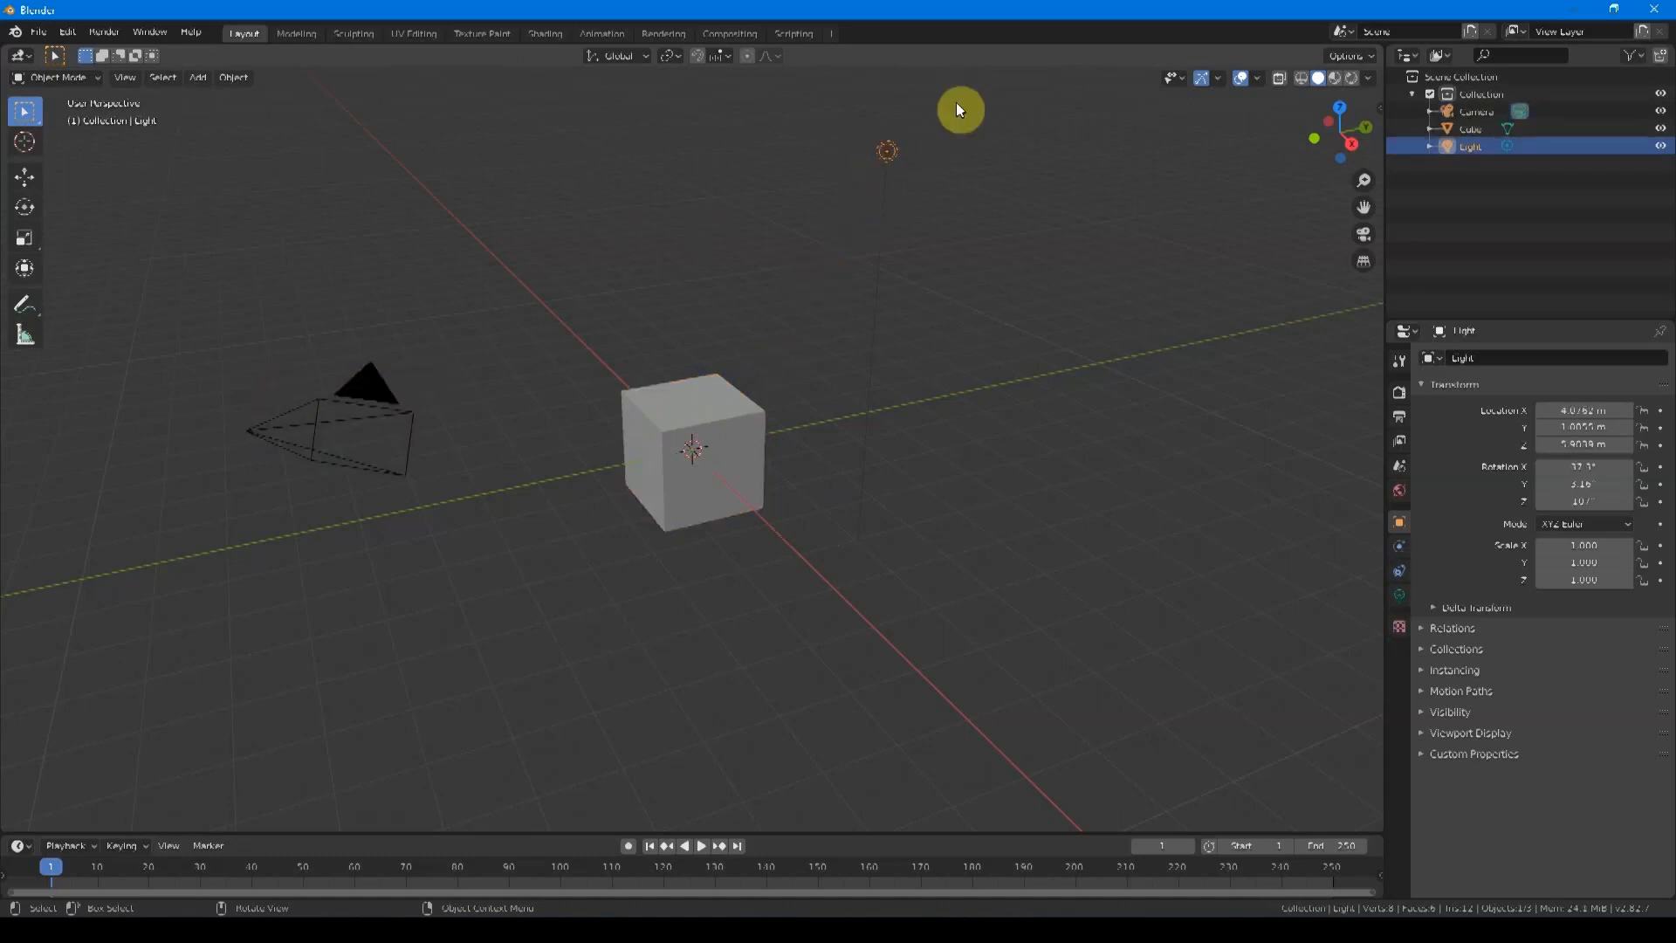
pyautogui.click(743, 482)
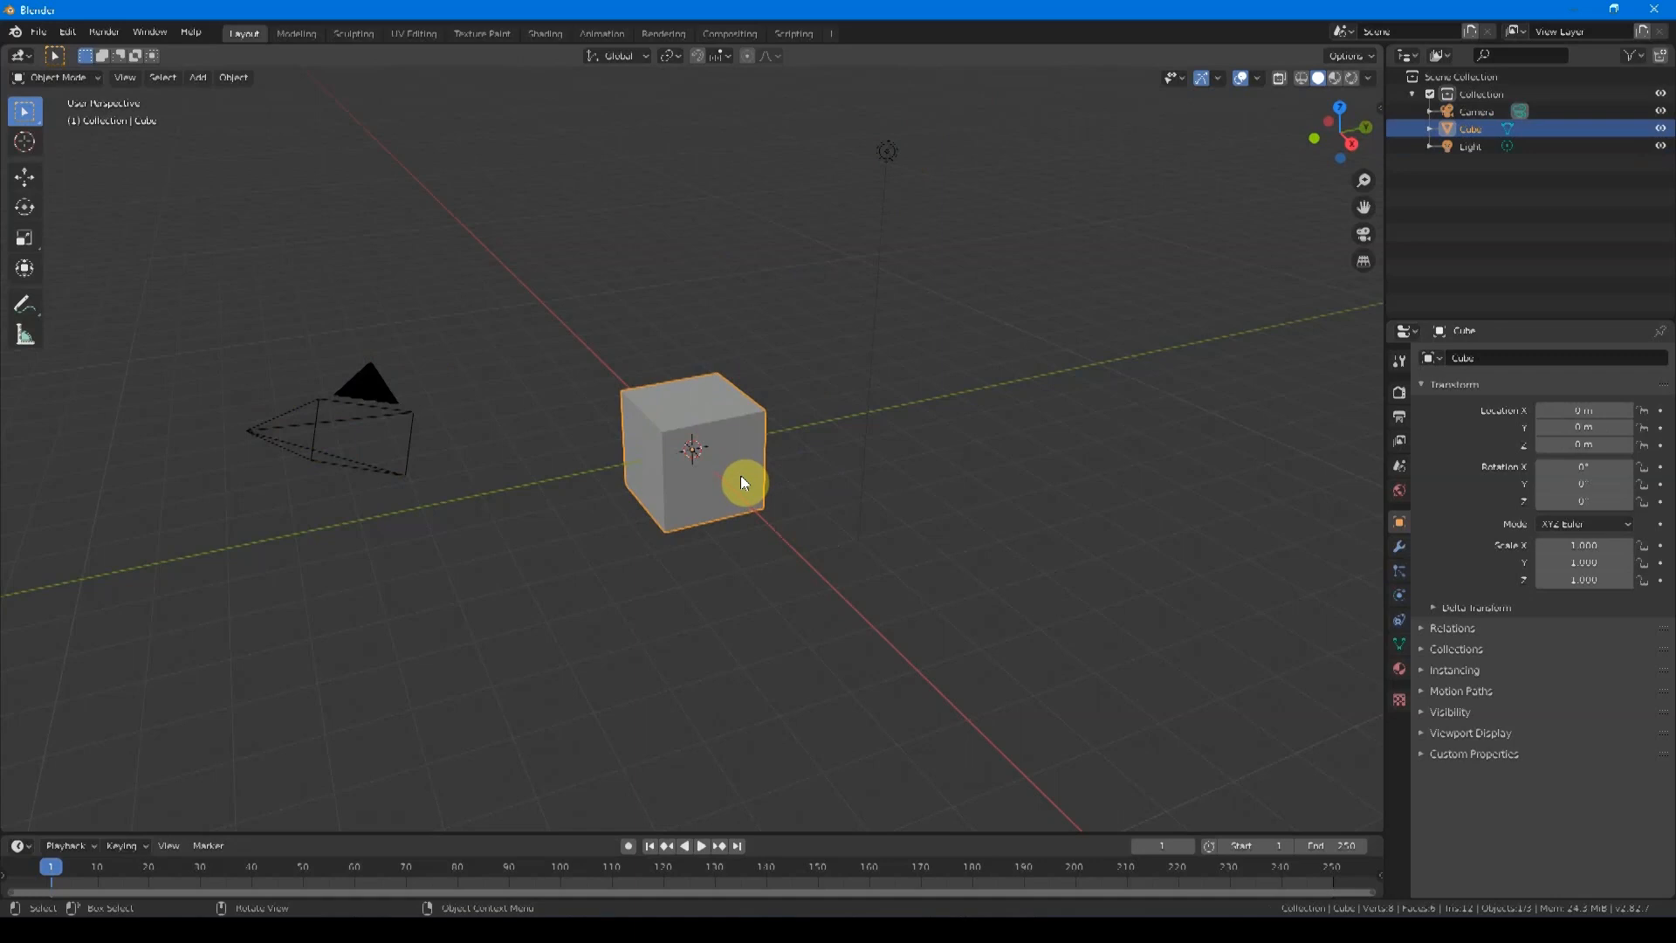
# Step: Bring up the object context menu for the cube, the camera and the light to compare their available commands
pyautogui.rightClick(741, 451)
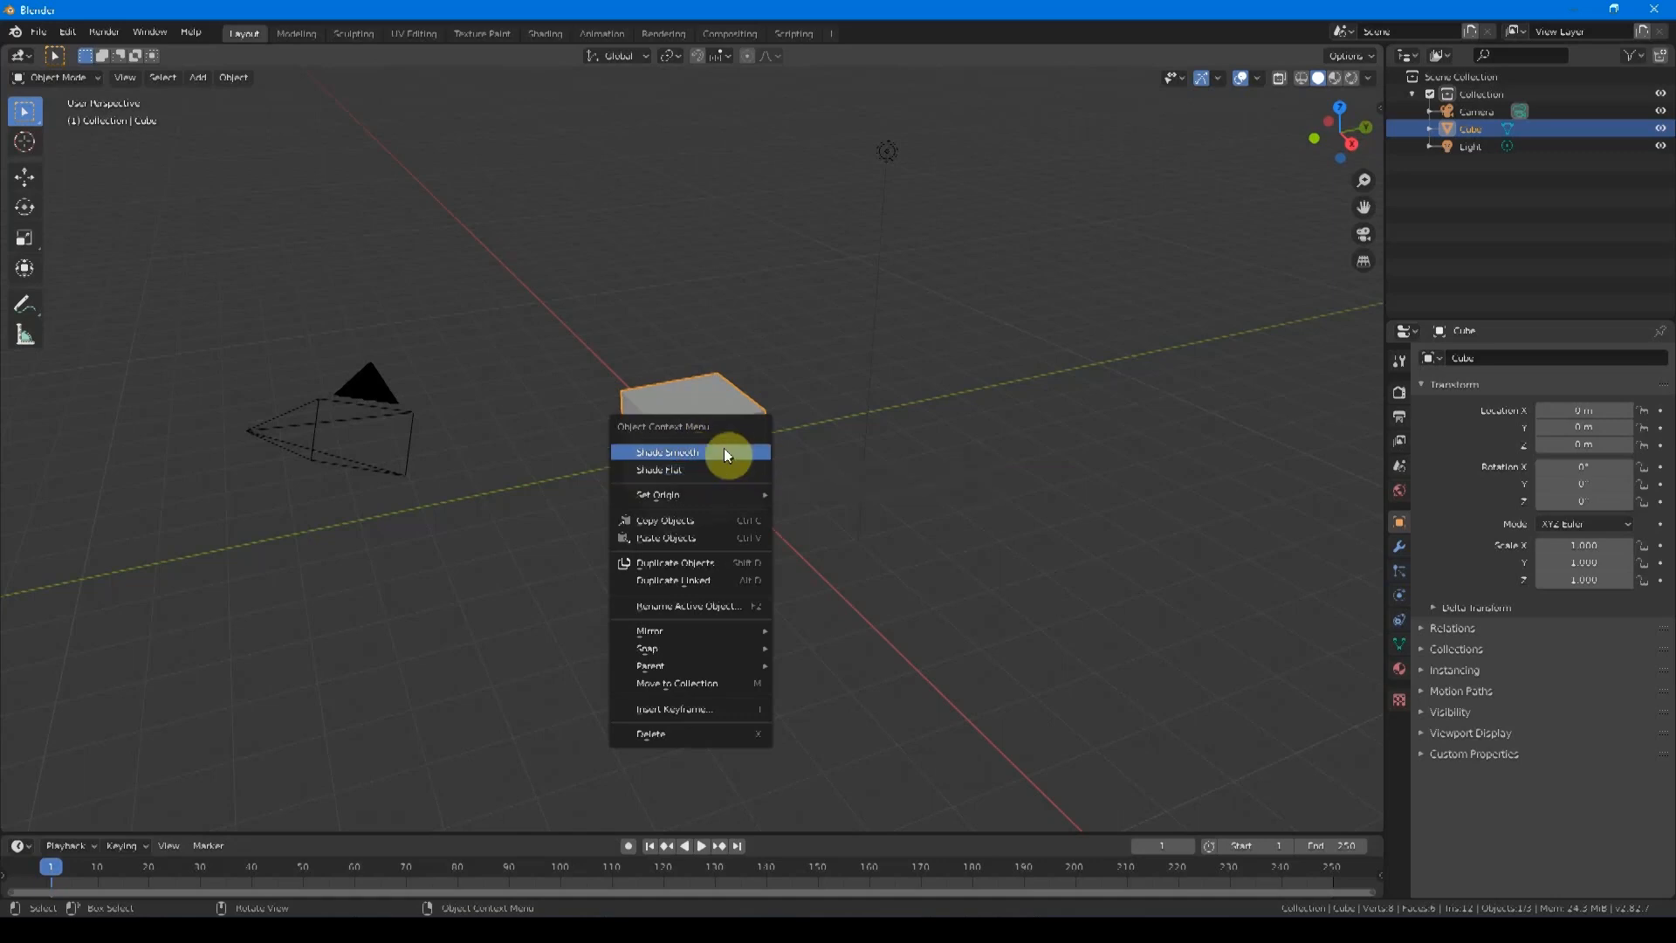
pyautogui.click(719, 453)
pyautogui.click(282, 426)
pyautogui.rightClick(281, 420)
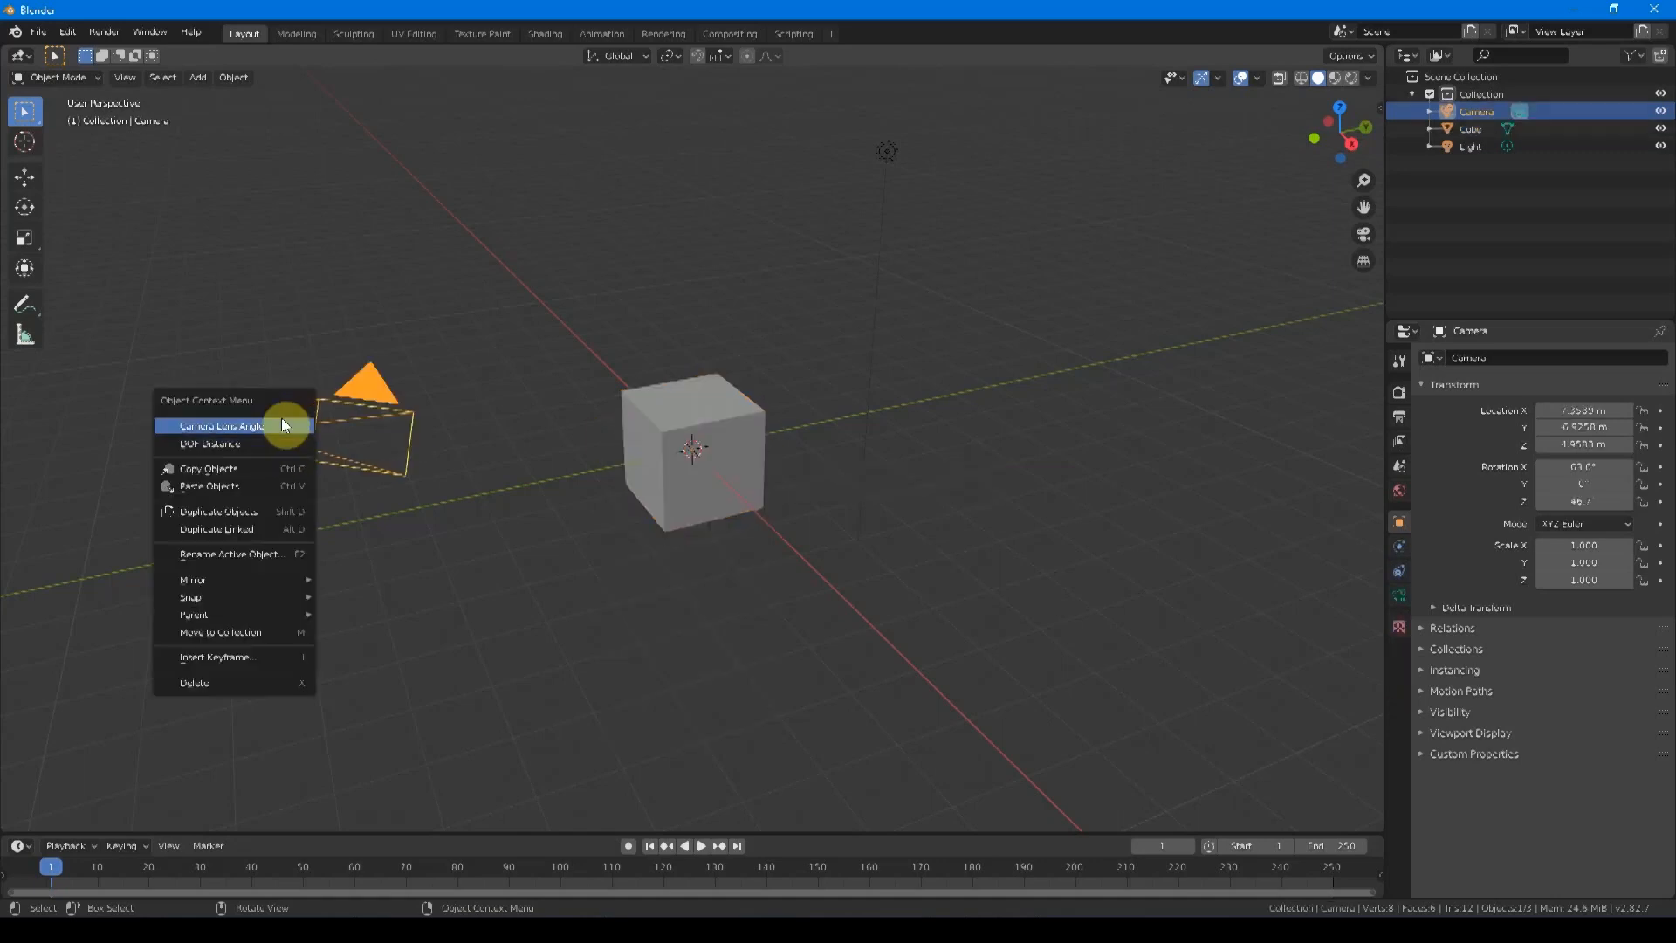
pyautogui.click(888, 153)
pyautogui.rightClick(888, 155)
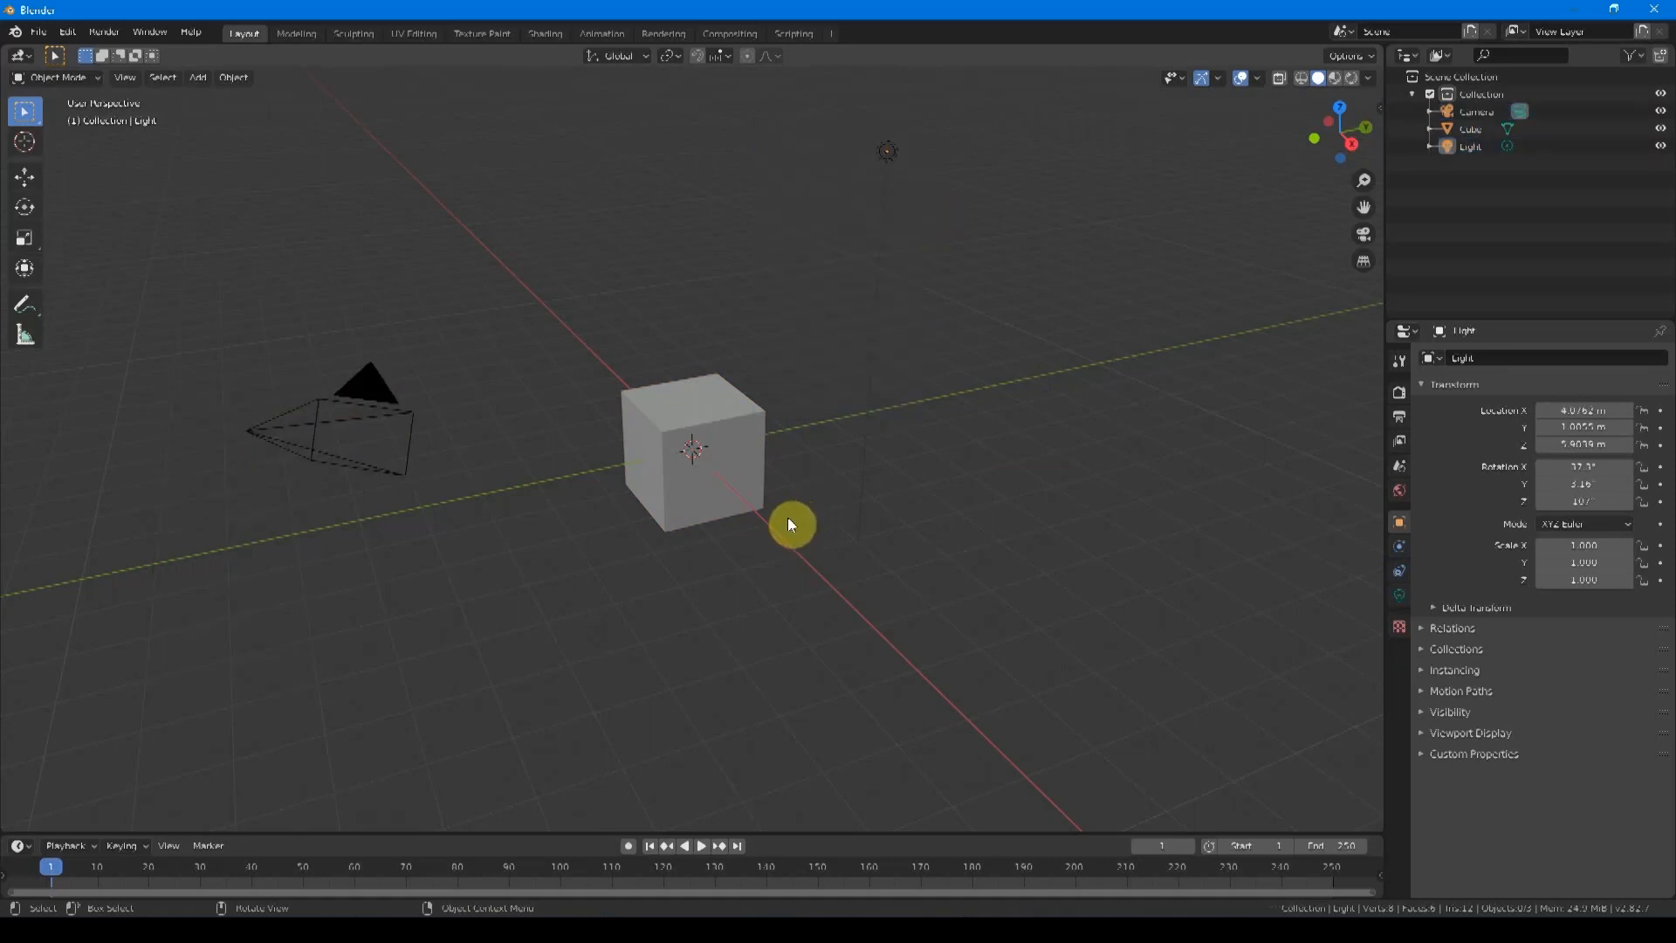
# Step: Bring up the popup list of tools in the 3D viewport and choose Select Box
pyautogui.hotkey('shift', 'space')
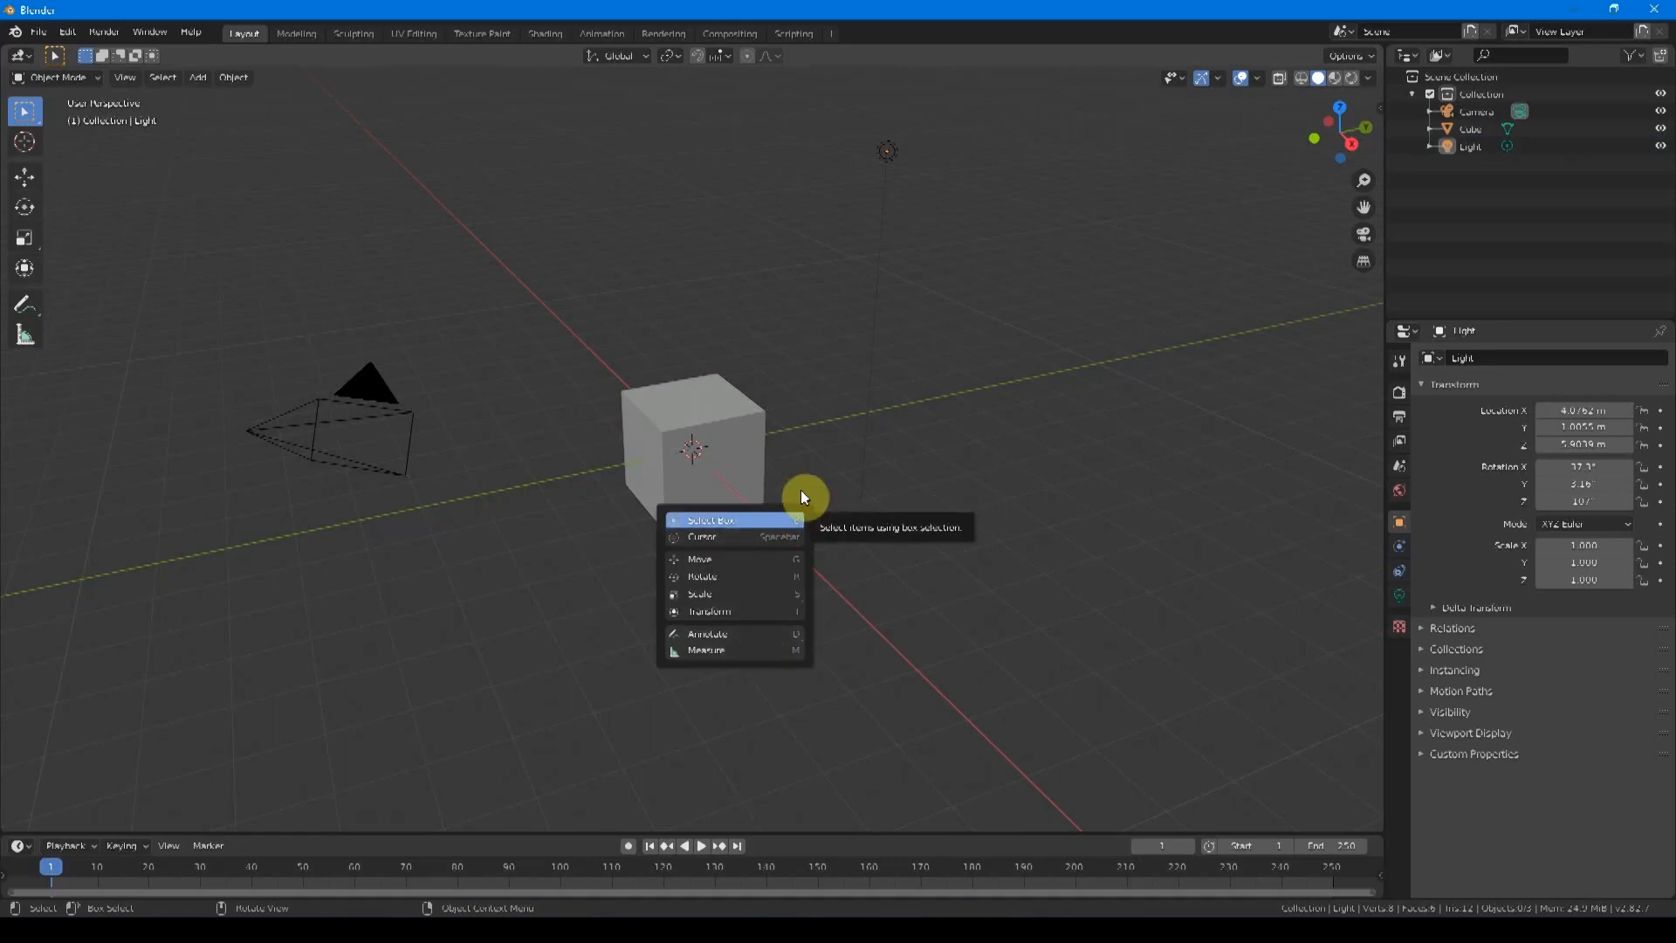
pyautogui.click(725, 522)
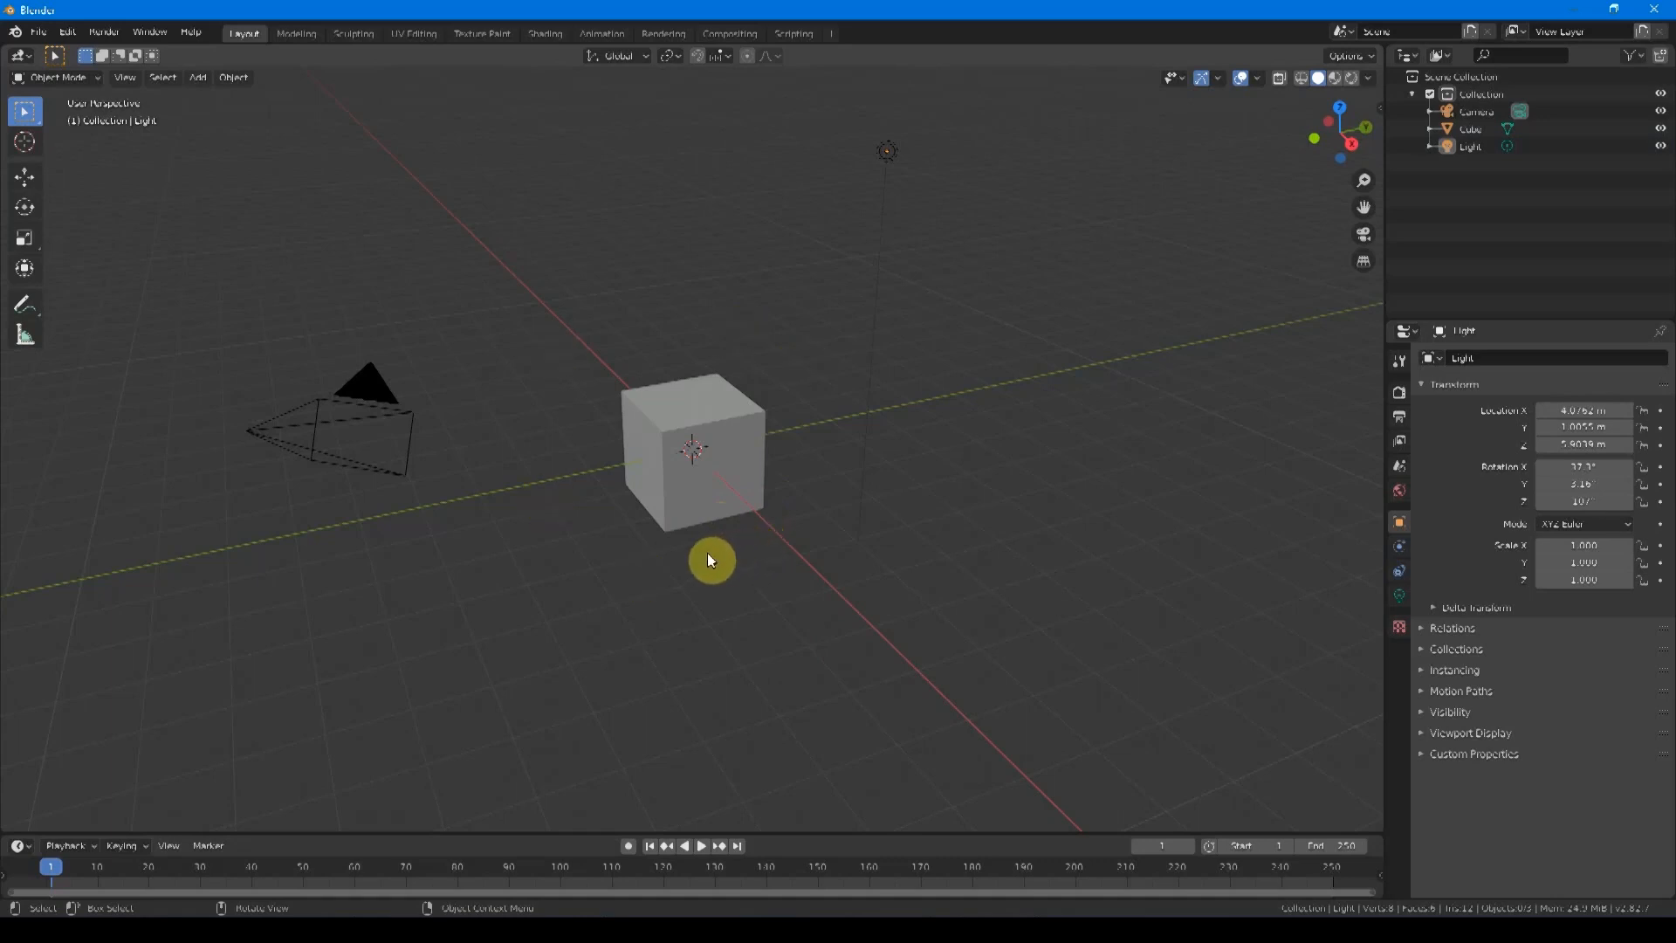
pyautogui.click(685, 558)
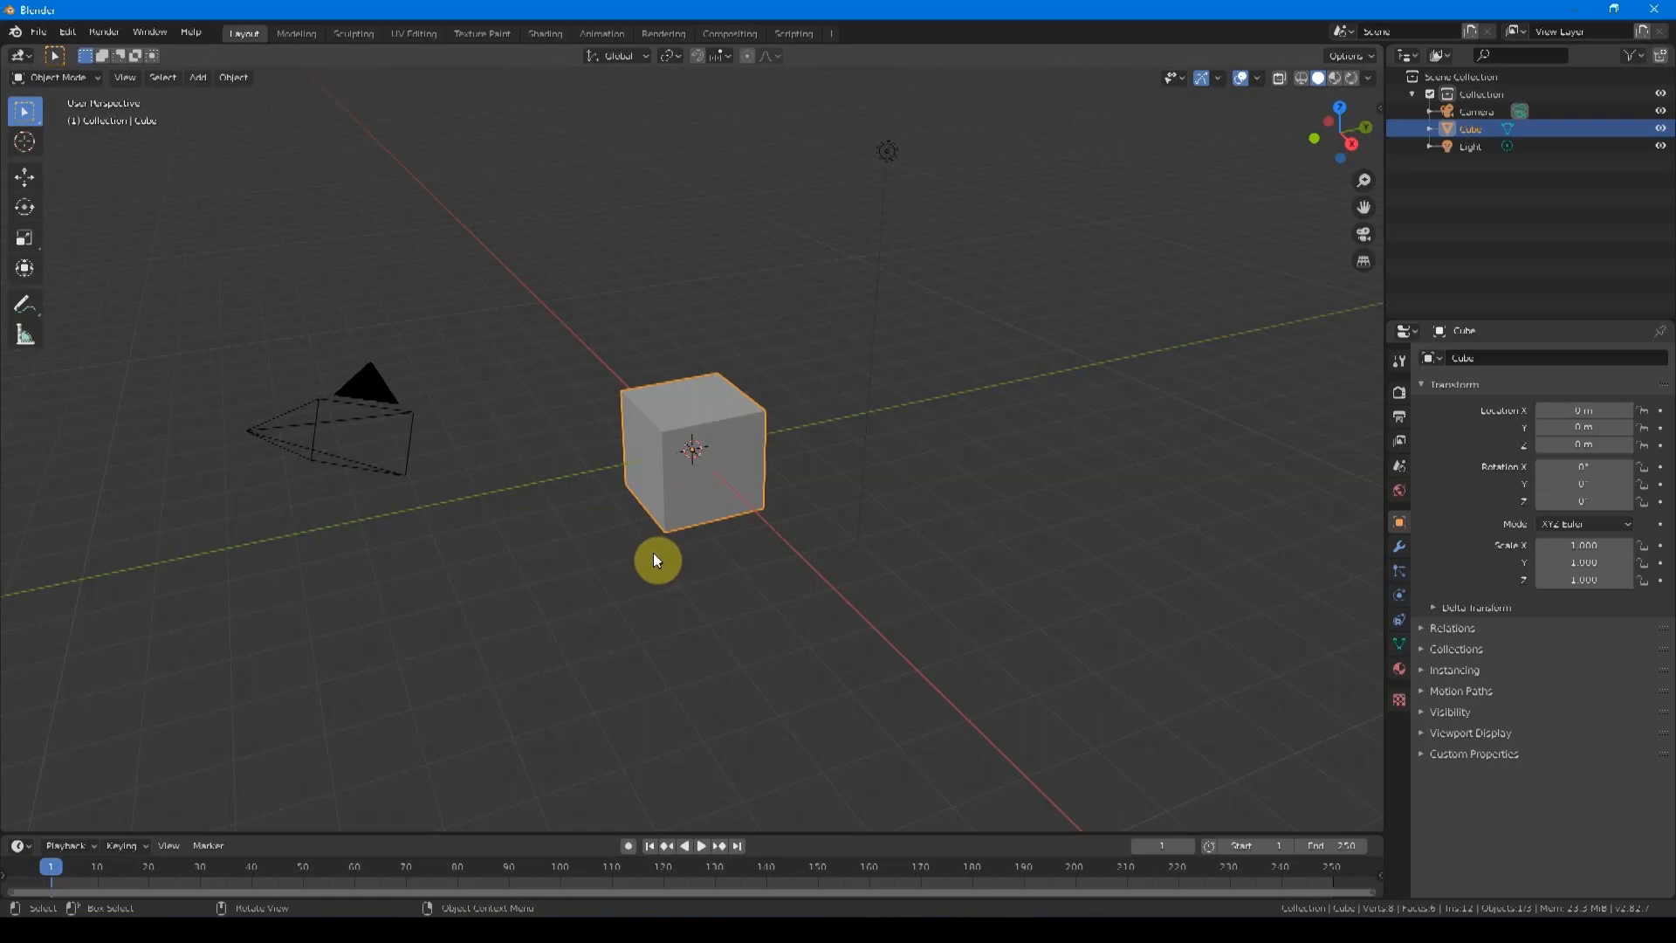
# Step: Examine the cube in the 3D viewport by orbiting around it and zooming in and out
pyautogui.moveTo(651, 557); pyautogui.dragTo(529, 560, button='middle')
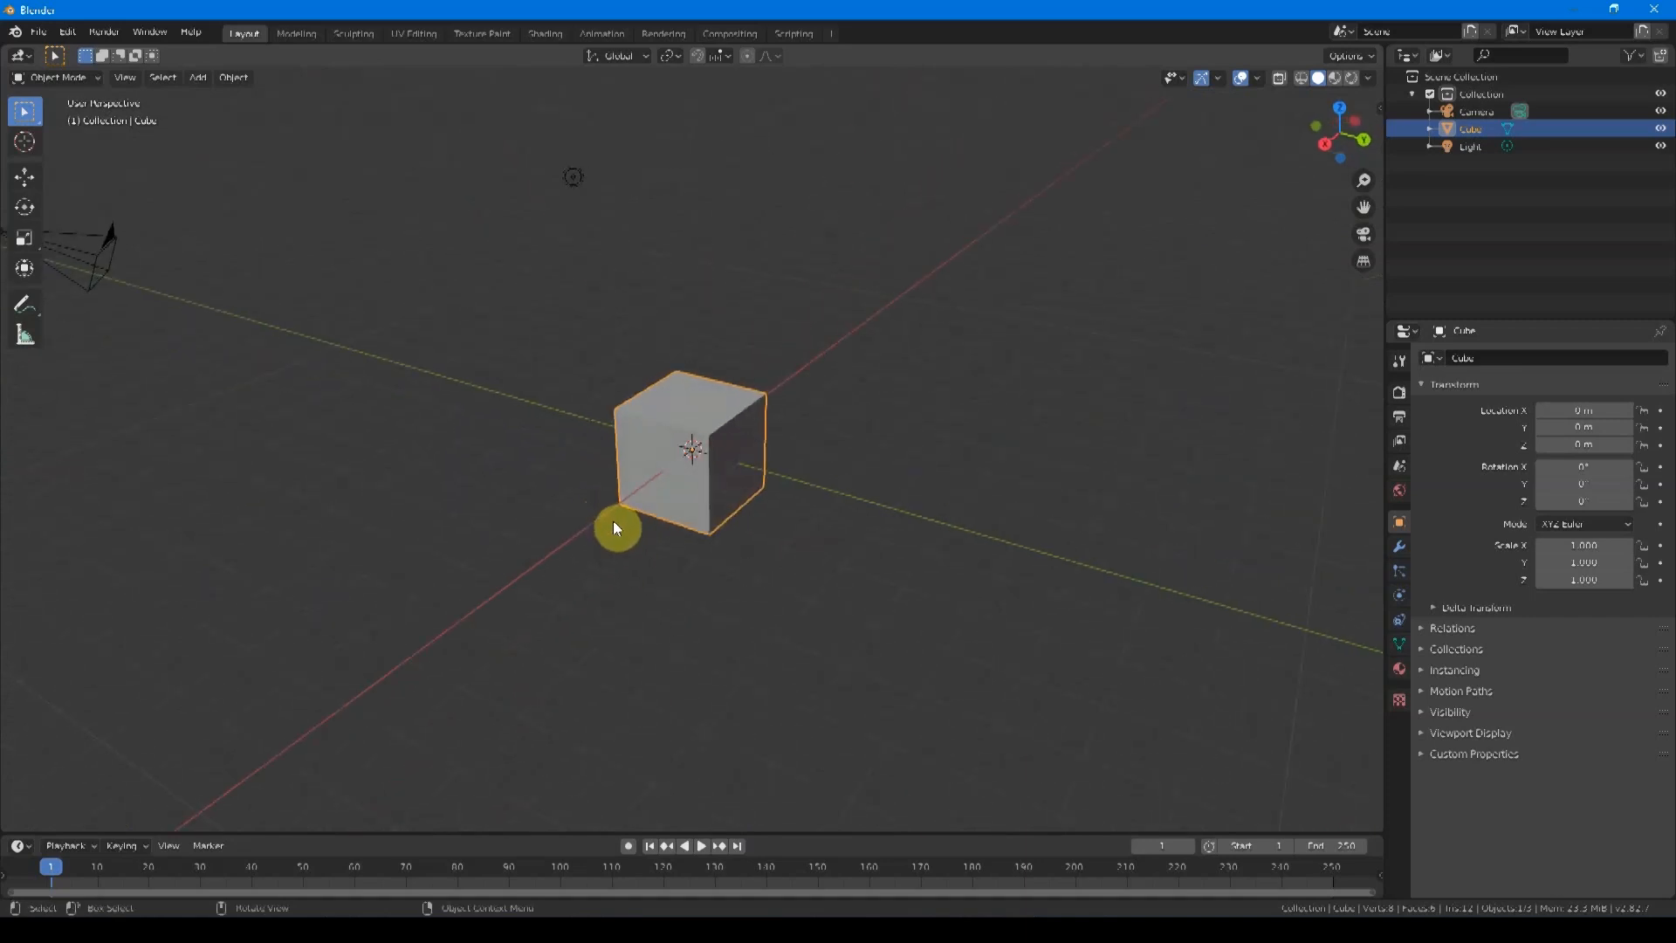
pyautogui.moveTo(602, 532)
pyautogui.keyDown('ctrl'); pyautogui.mouseDown(button='middle')
pyautogui.moveTo(653, 418)
pyautogui.moveTo(600, 515)
pyautogui.mouseUp(button='middle'); pyautogui.keyUp('ctrl')
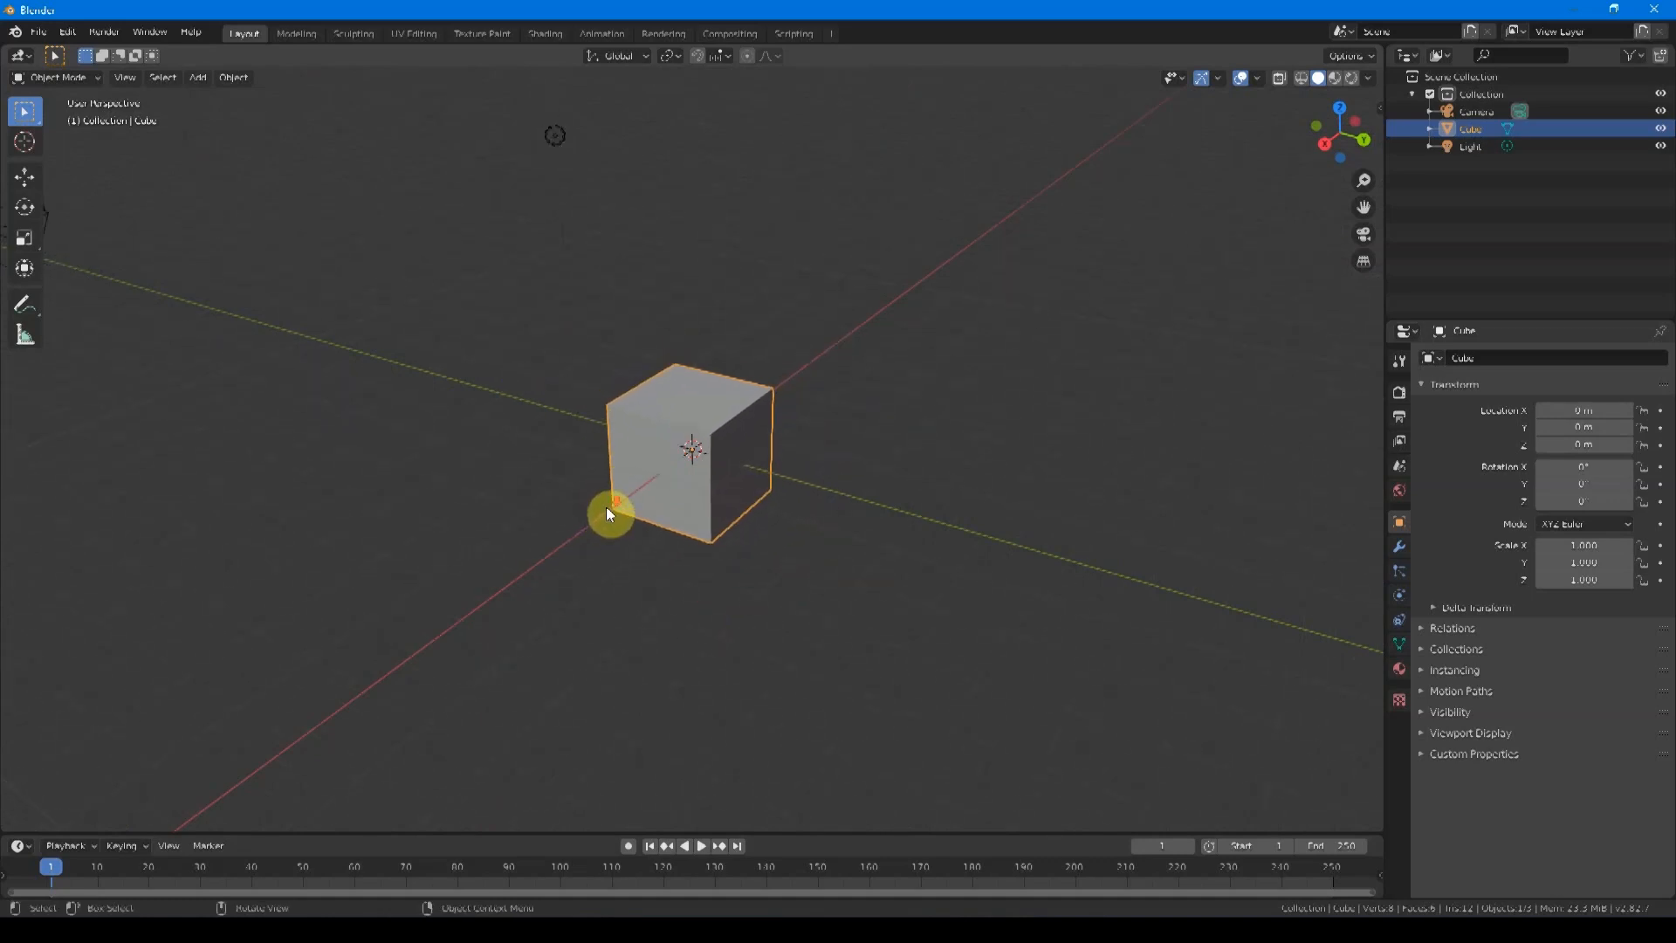
pyautogui.scroll(-2, 606, 508)
pyautogui.scroll(3, 615, 502)
pyautogui.scroll(-1, 615, 502)
pyautogui.scroll(1, 615, 502)
pyautogui.scroll(5, 614, 500)
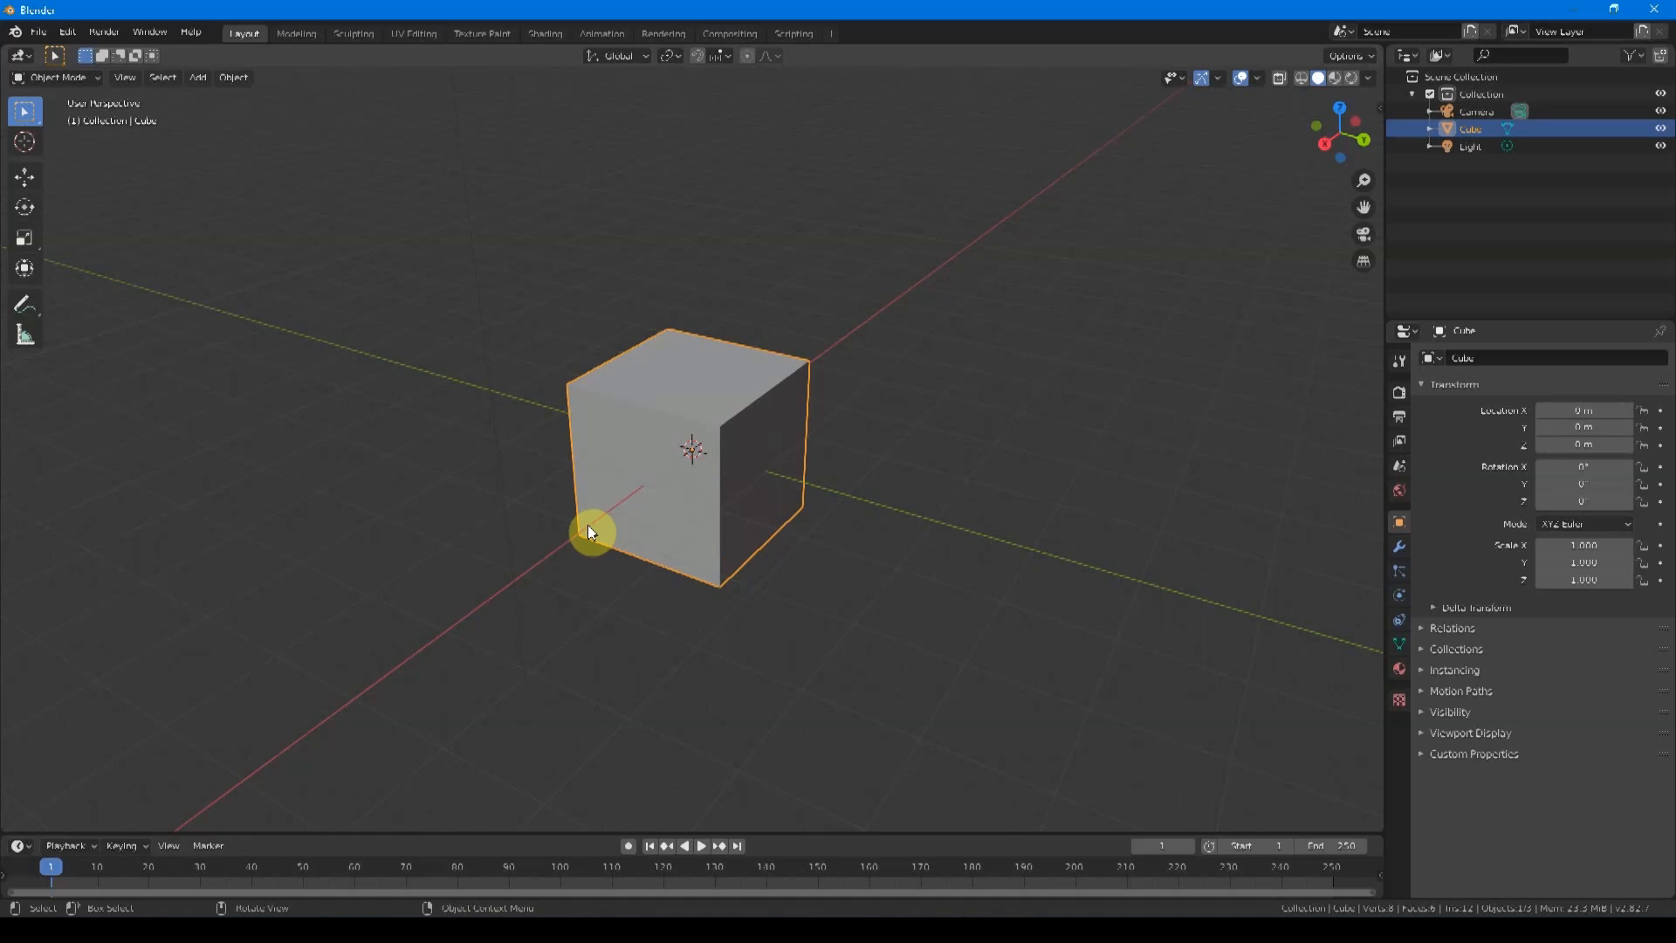
pyautogui.moveTo(576, 533); pyautogui.dragTo(625, 489, button='middle')
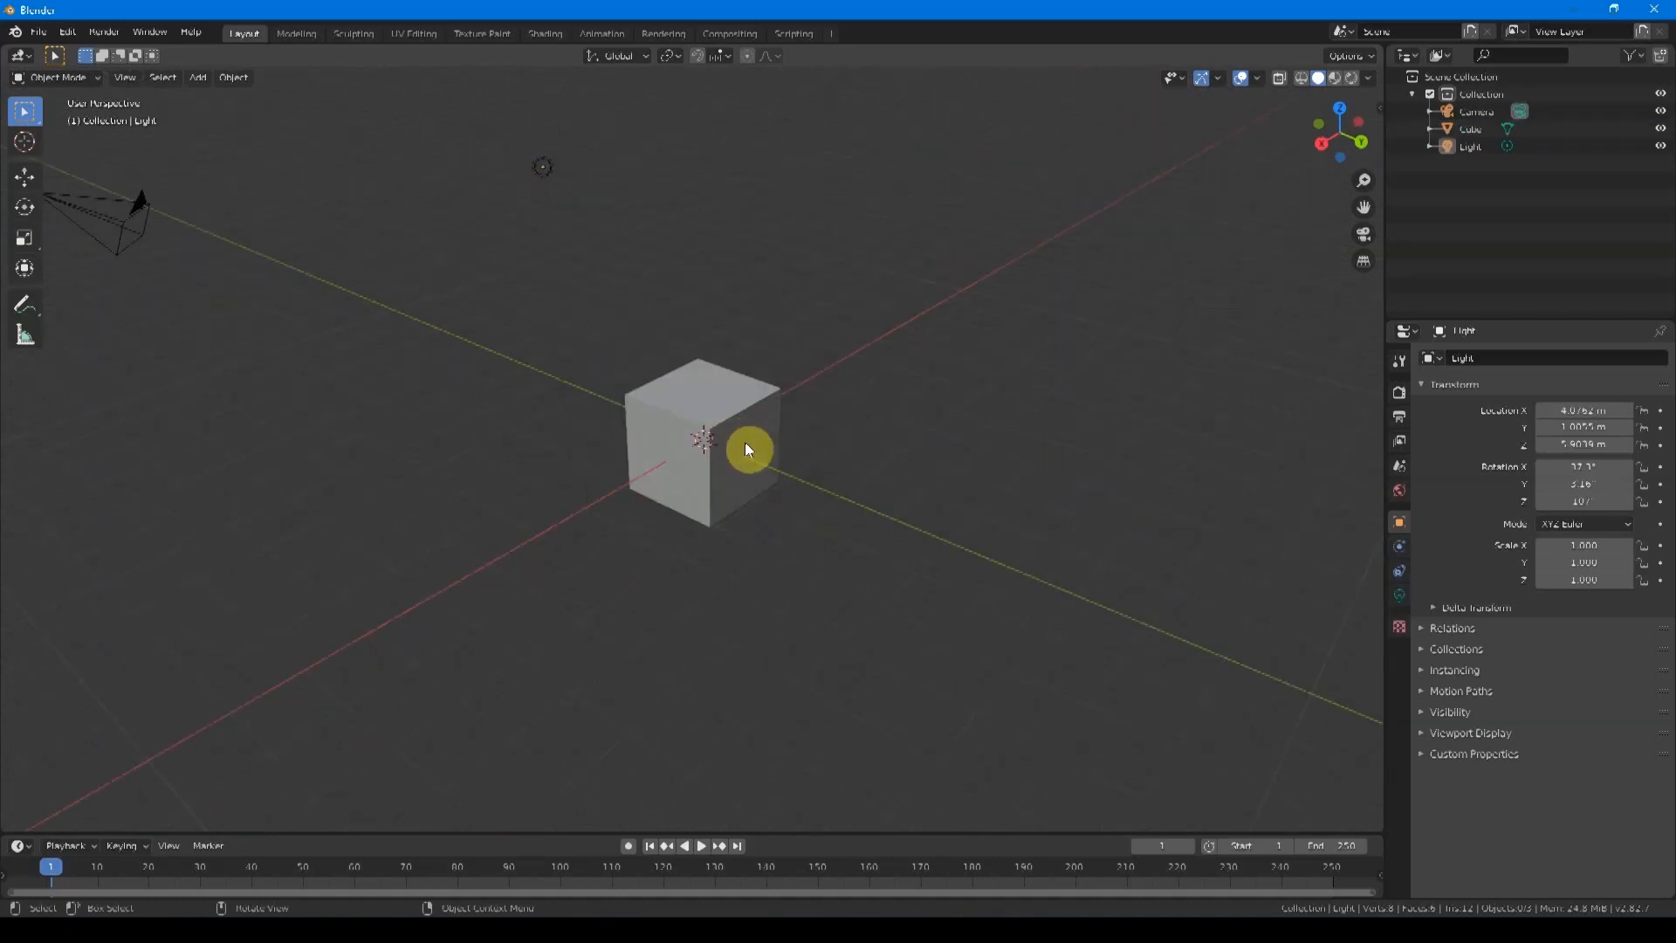
pyautogui.keyDown('alt'); pyautogui.moveTo(745, 442); pyautogui.dragTo(797, 475, button='middle'); pyautogui.keyUp('alt')
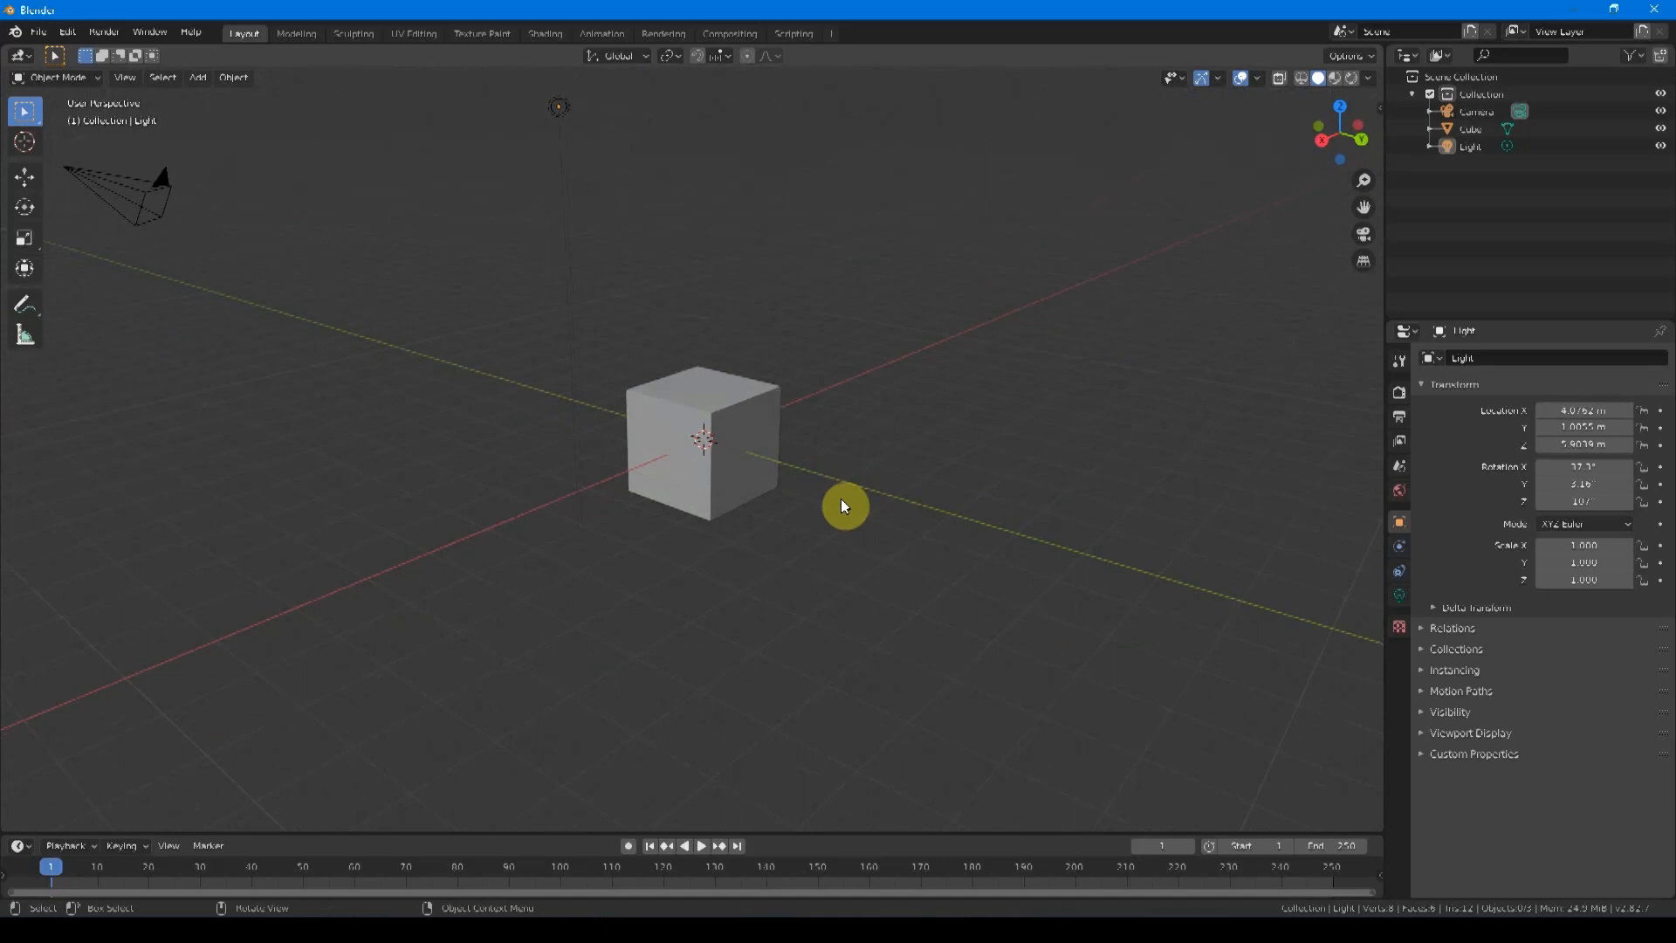
# Step: View the scene from the front, right, left and back orthographic viewpoints, alternating between opposite sides
pyautogui.press('KP_1')
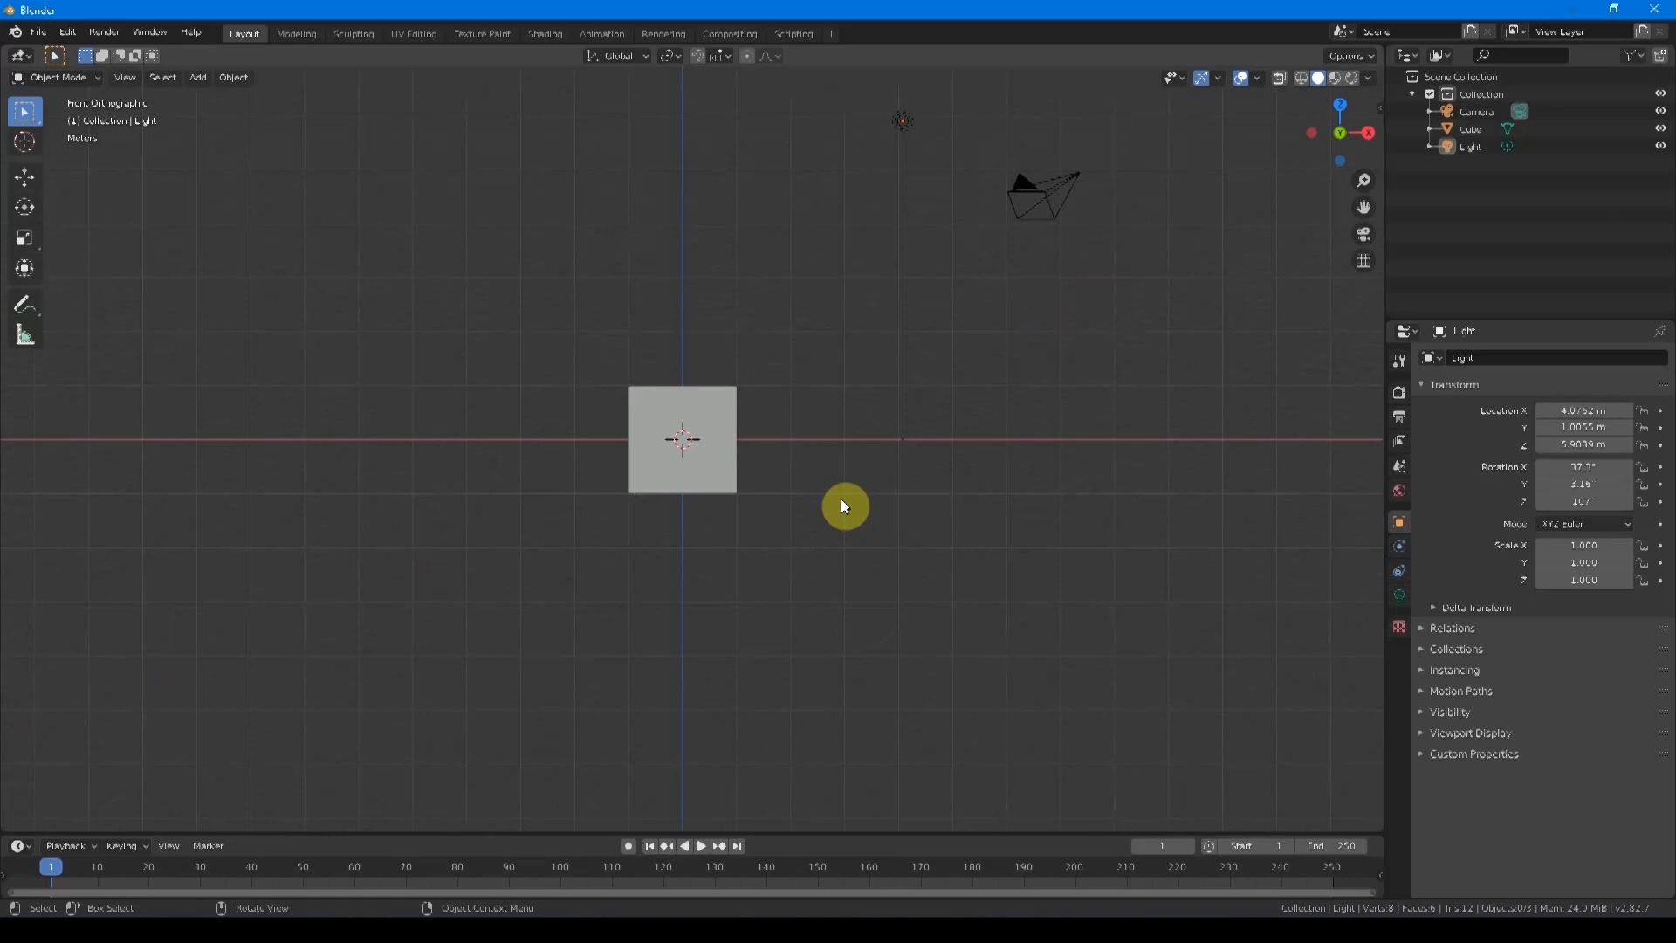
pyautogui.press('KP_3')
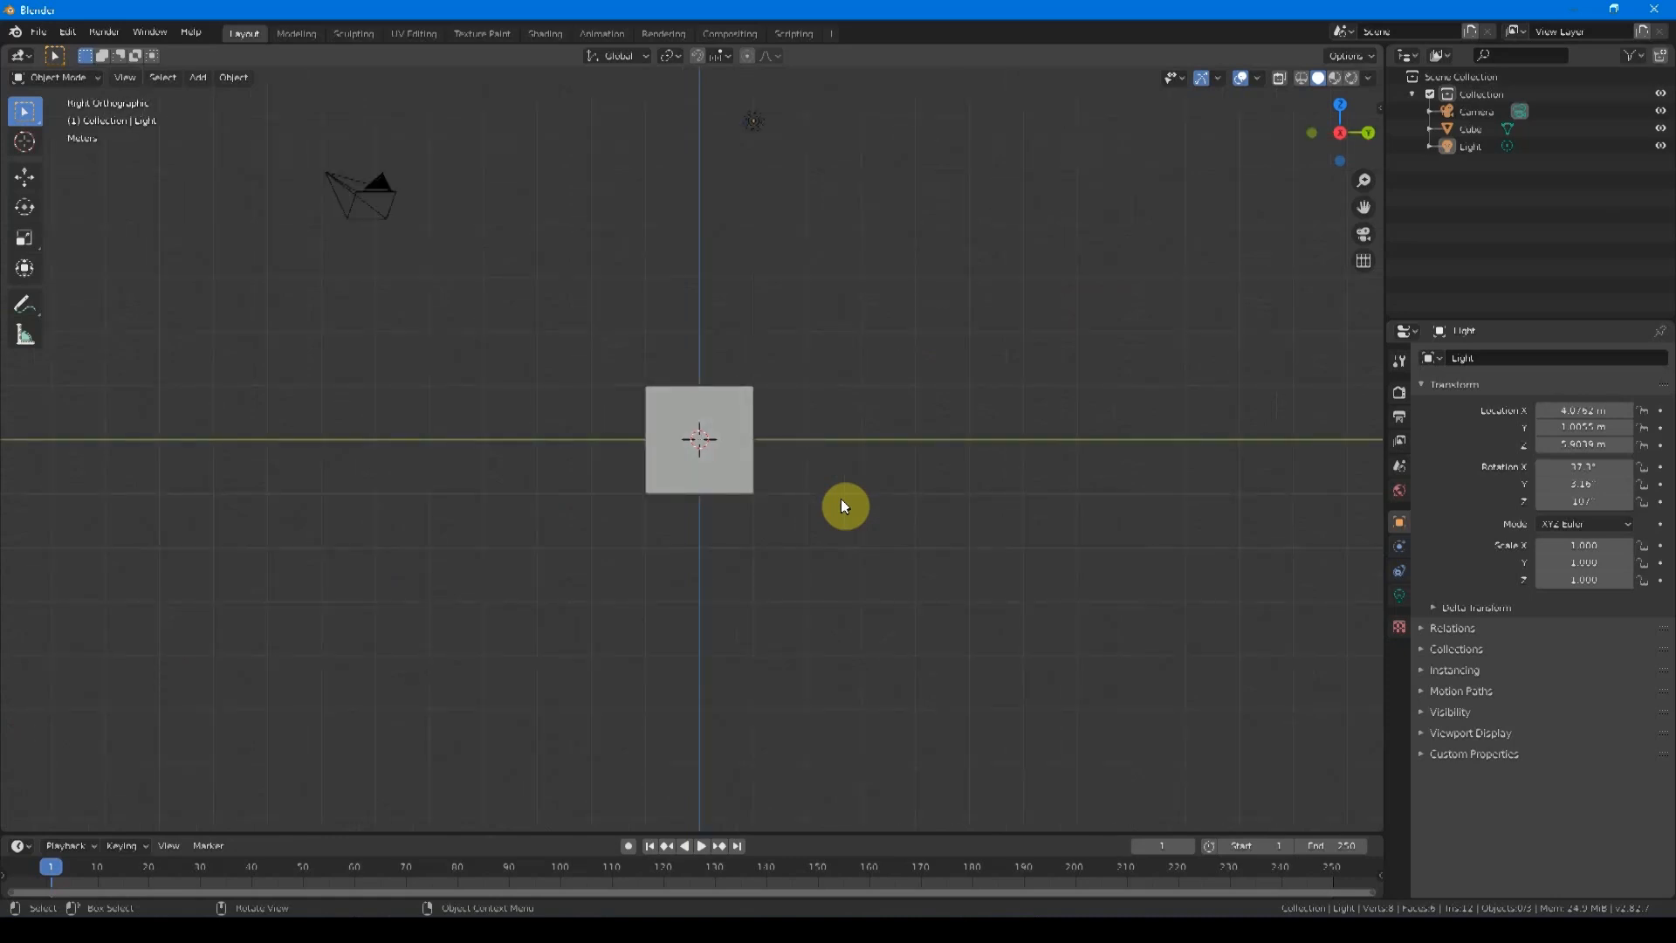
pyautogui.press('ctrl+KP_3')
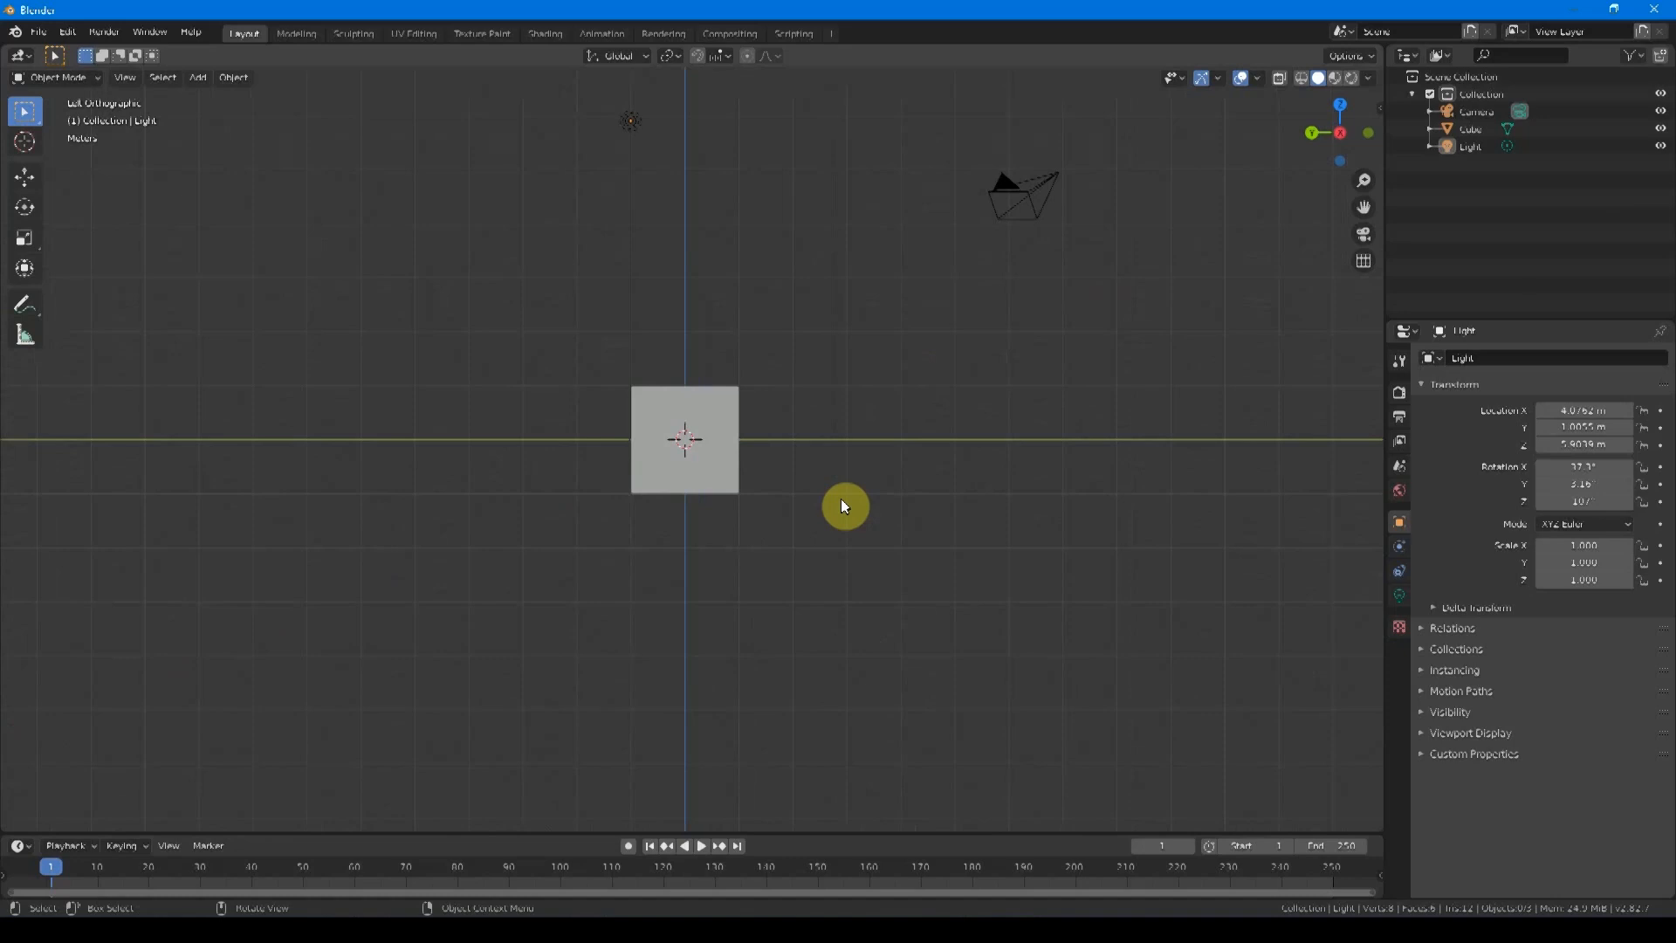
pyautogui.press('KP_3')
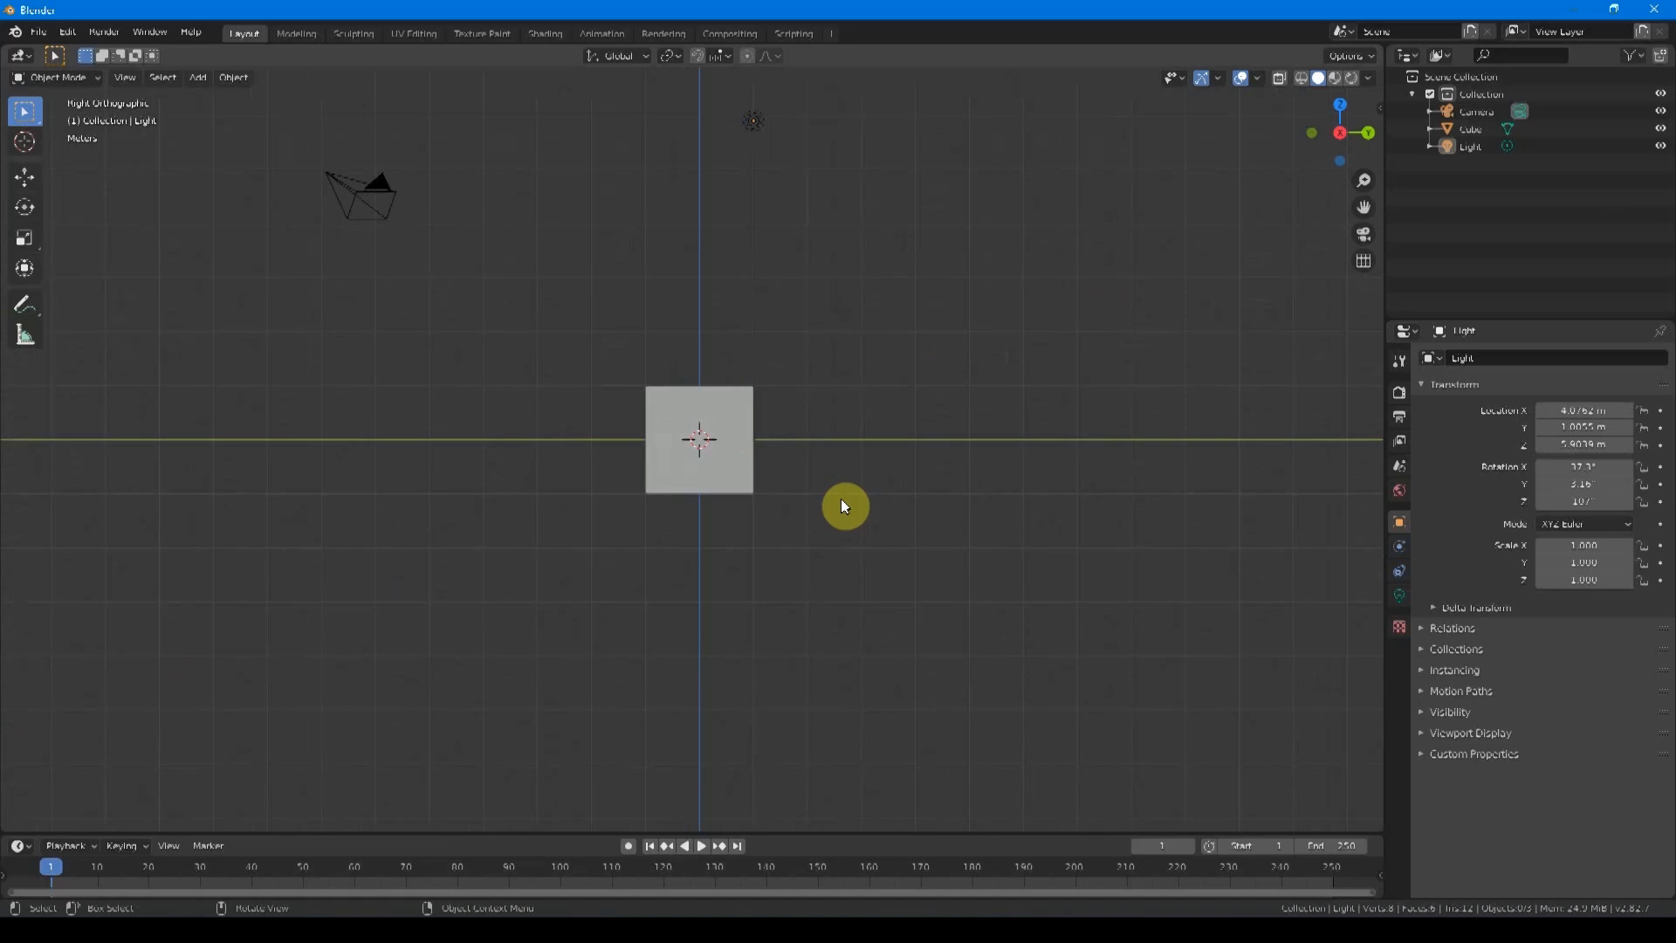
pyautogui.press('ctrl')
pyautogui.press('ctrl+KP_3')
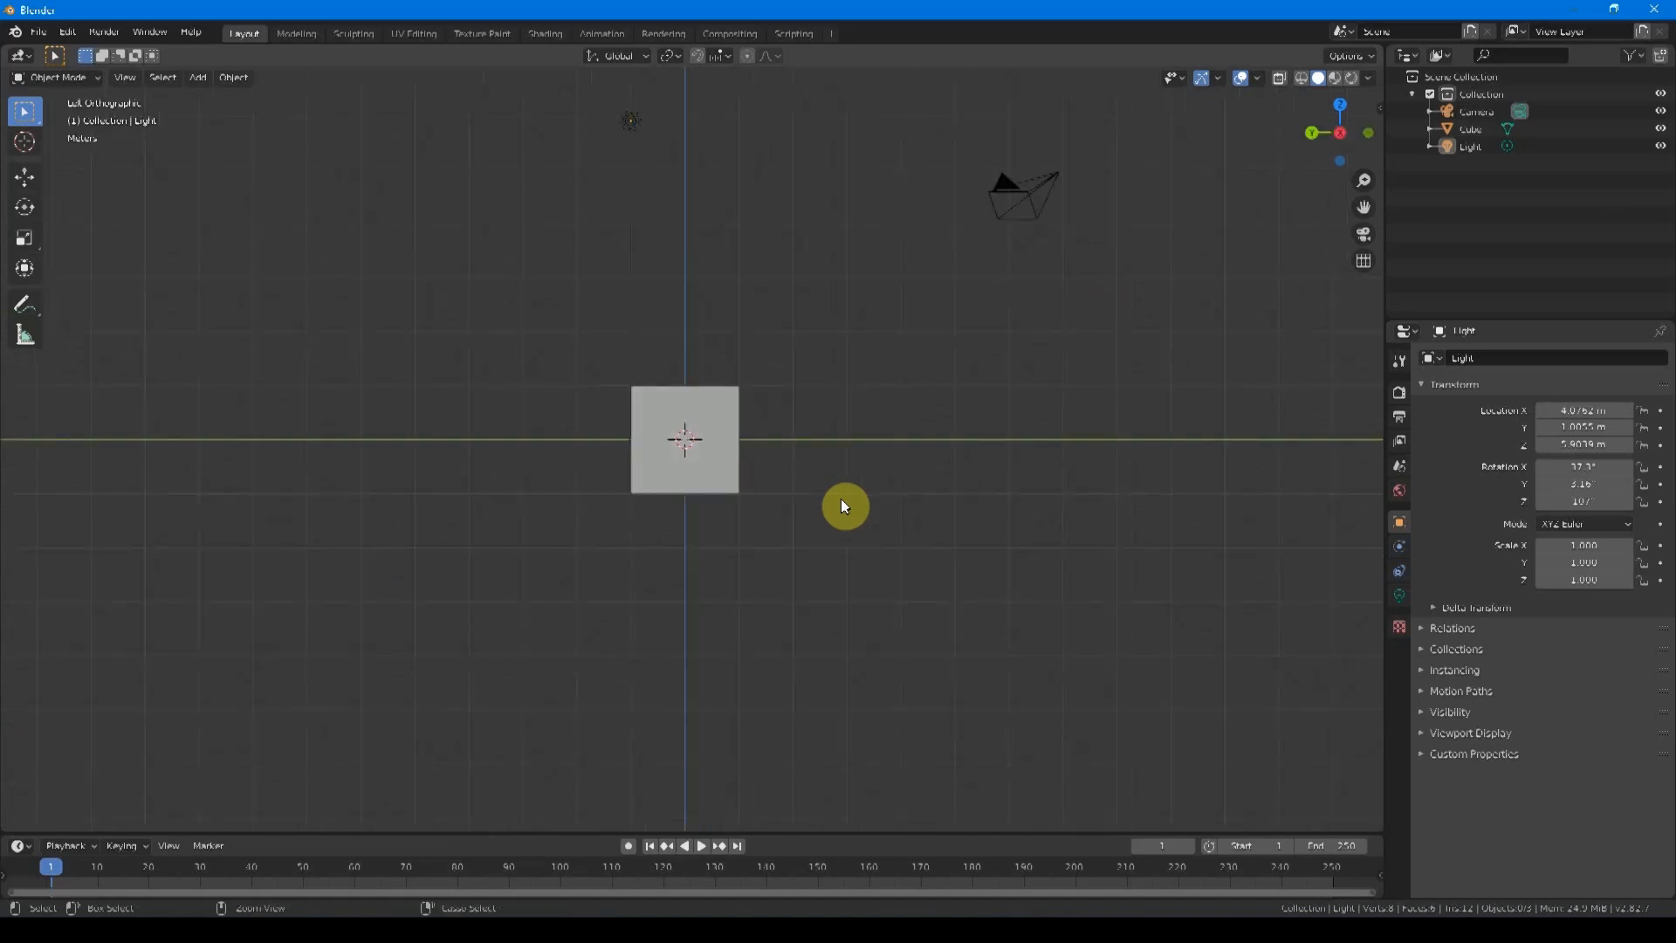
pyautogui.press('KP_3')
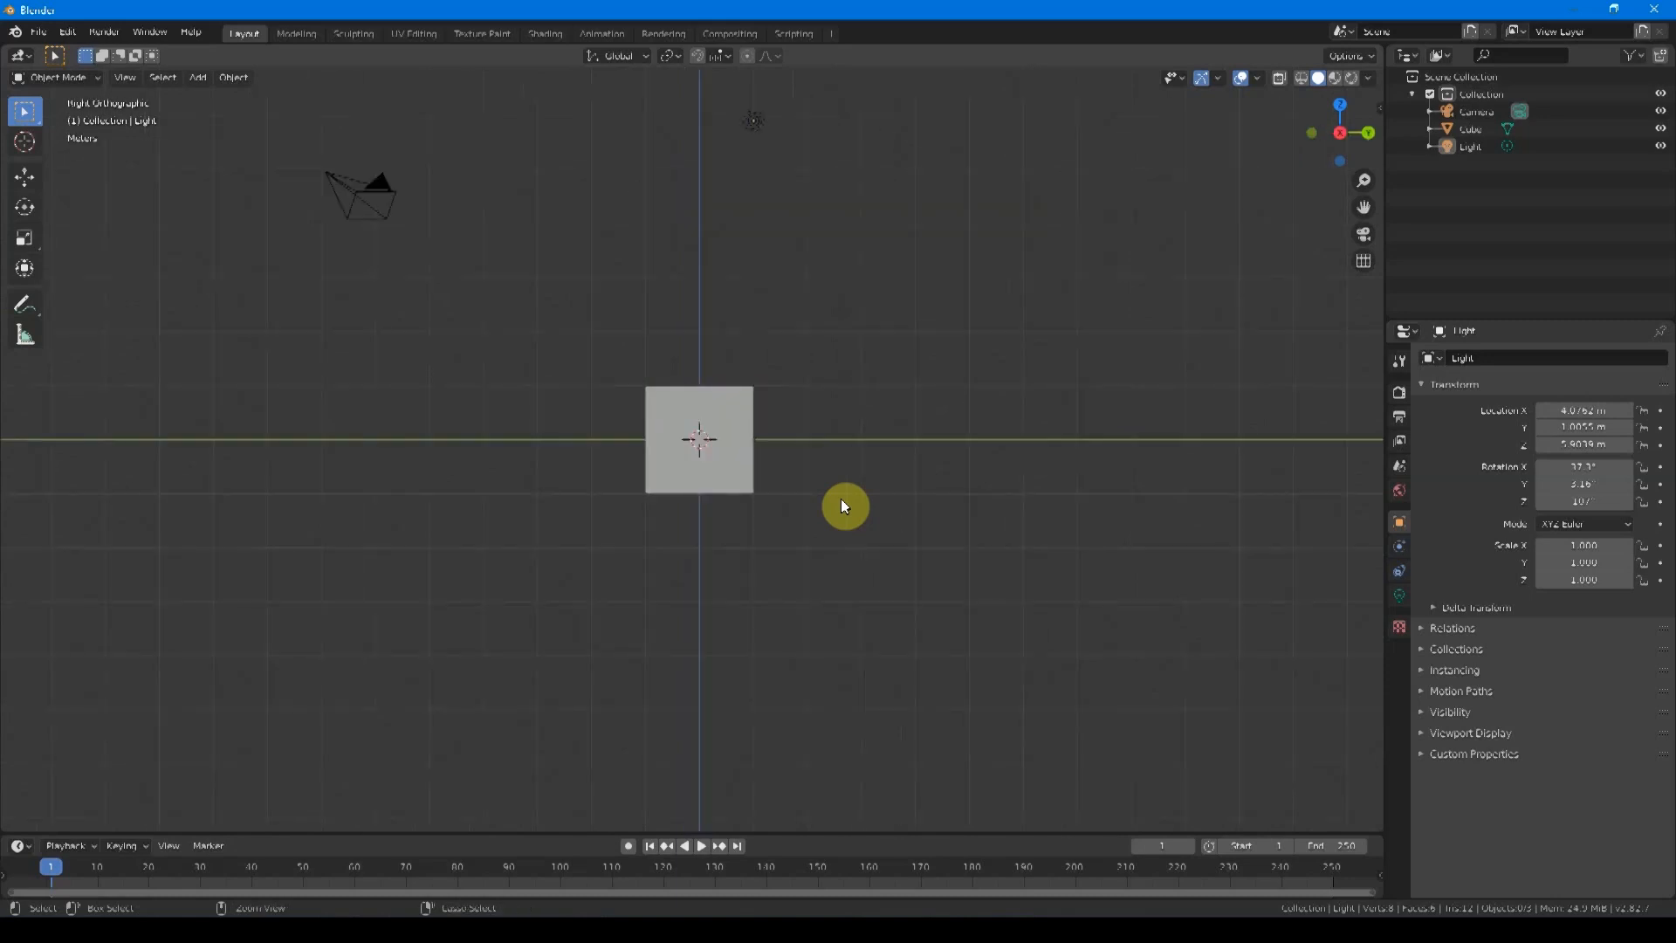
pyautogui.press('ctrl+KP_3')
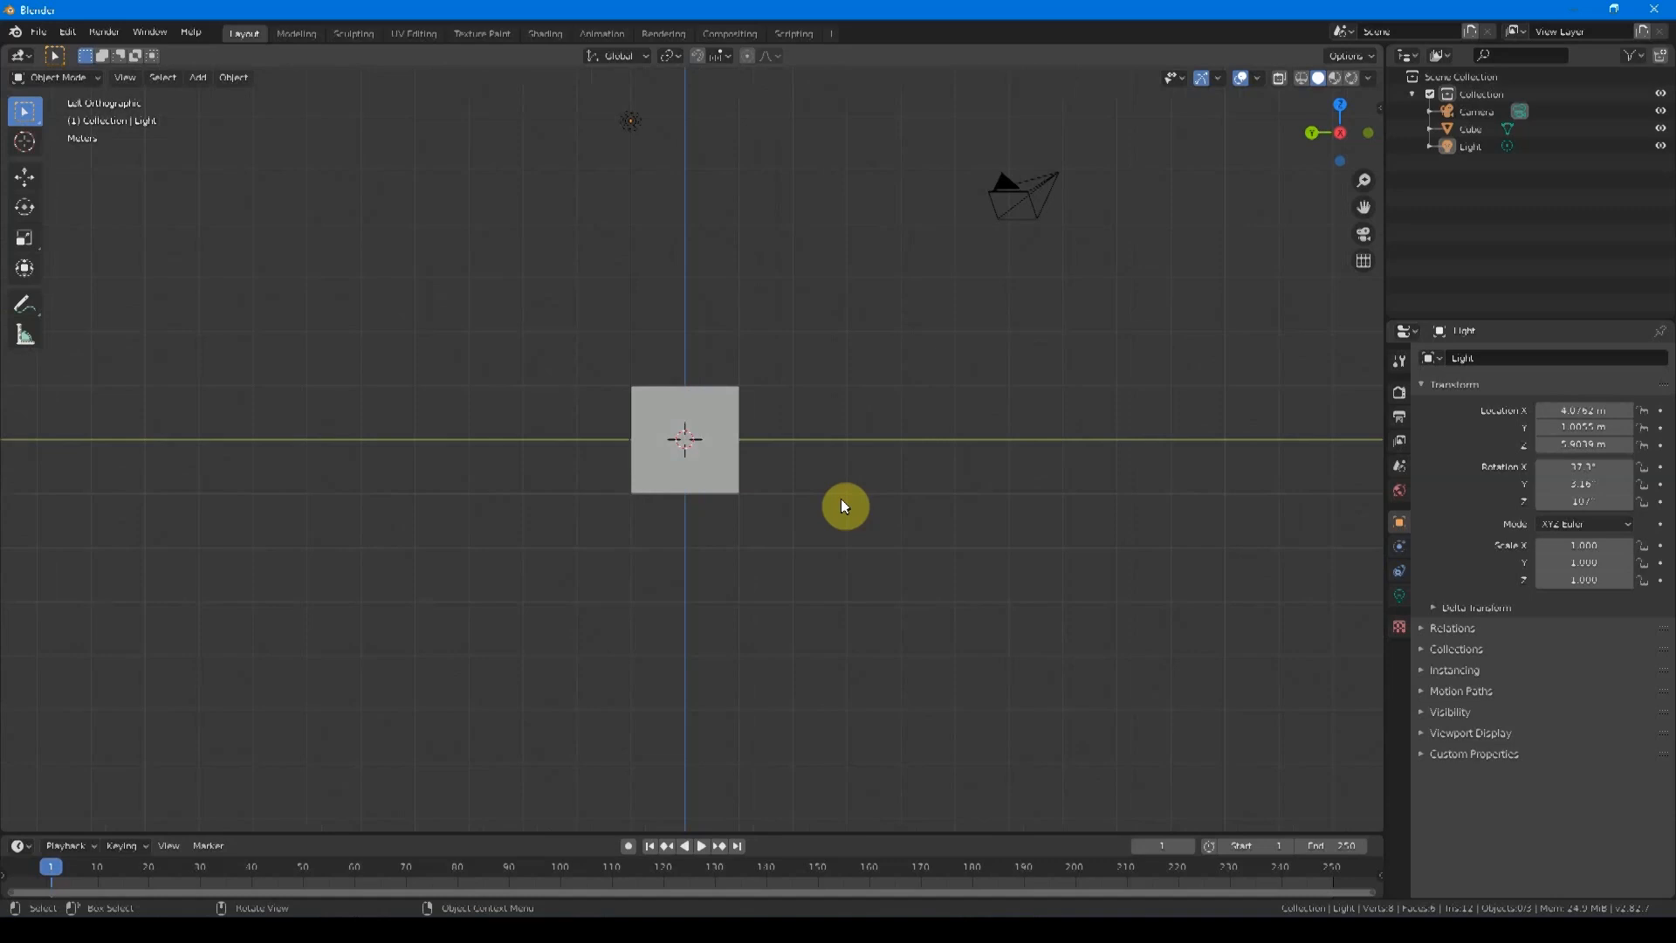
pyautogui.press('KP_1')
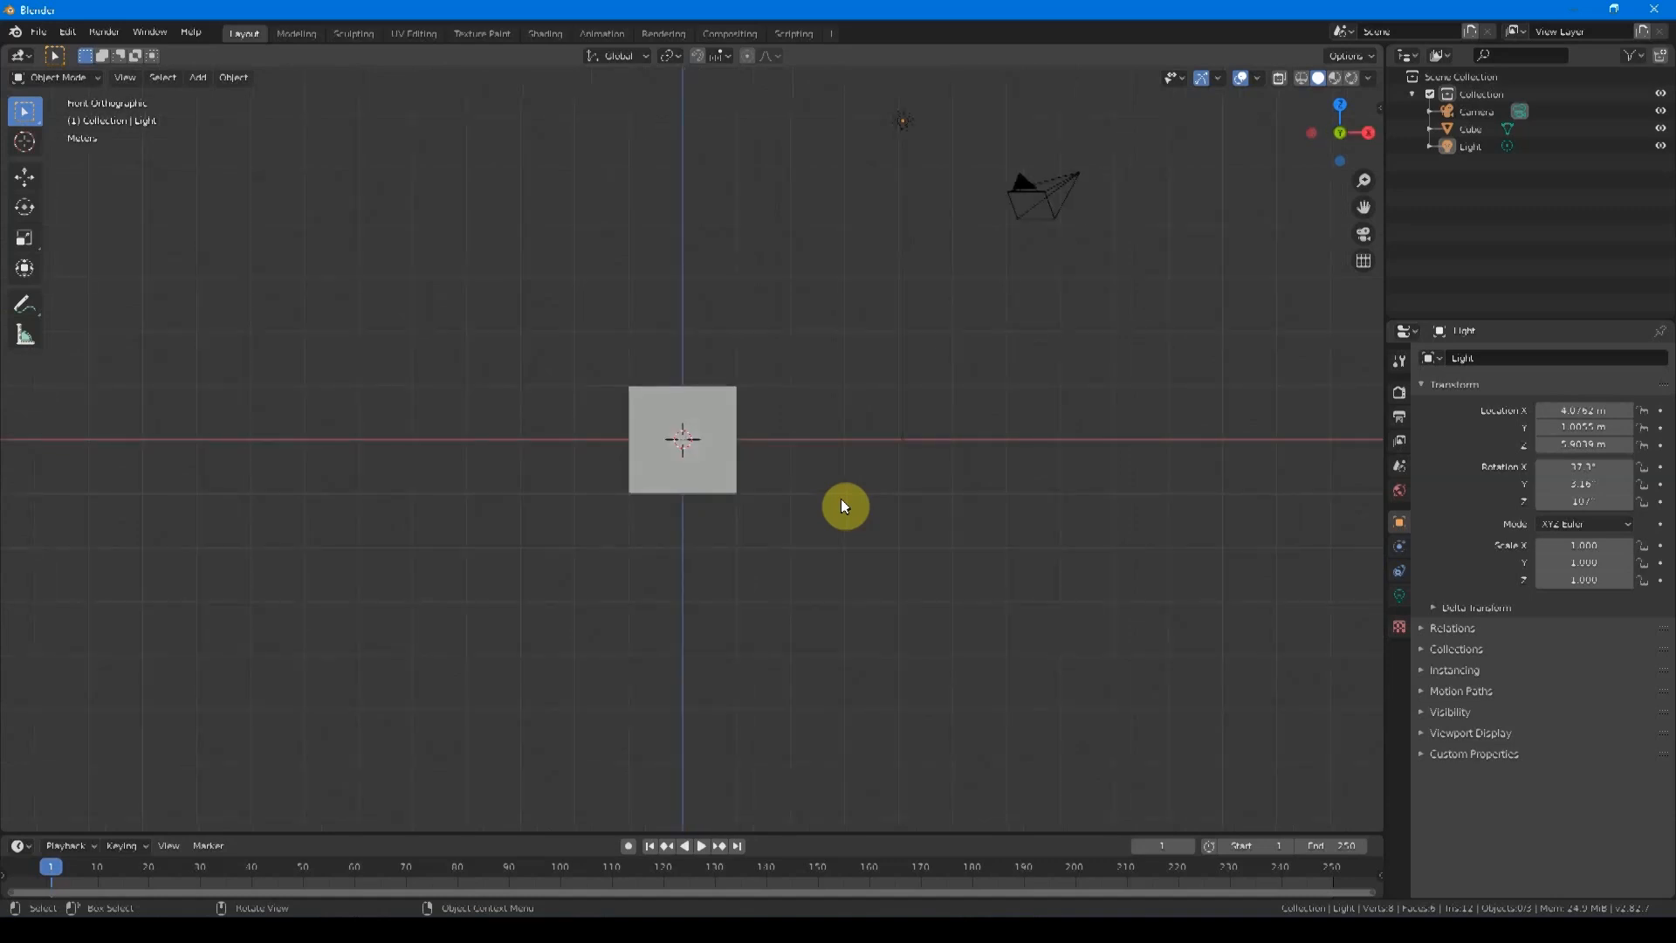
pyautogui.press('ctrl+KP_1')
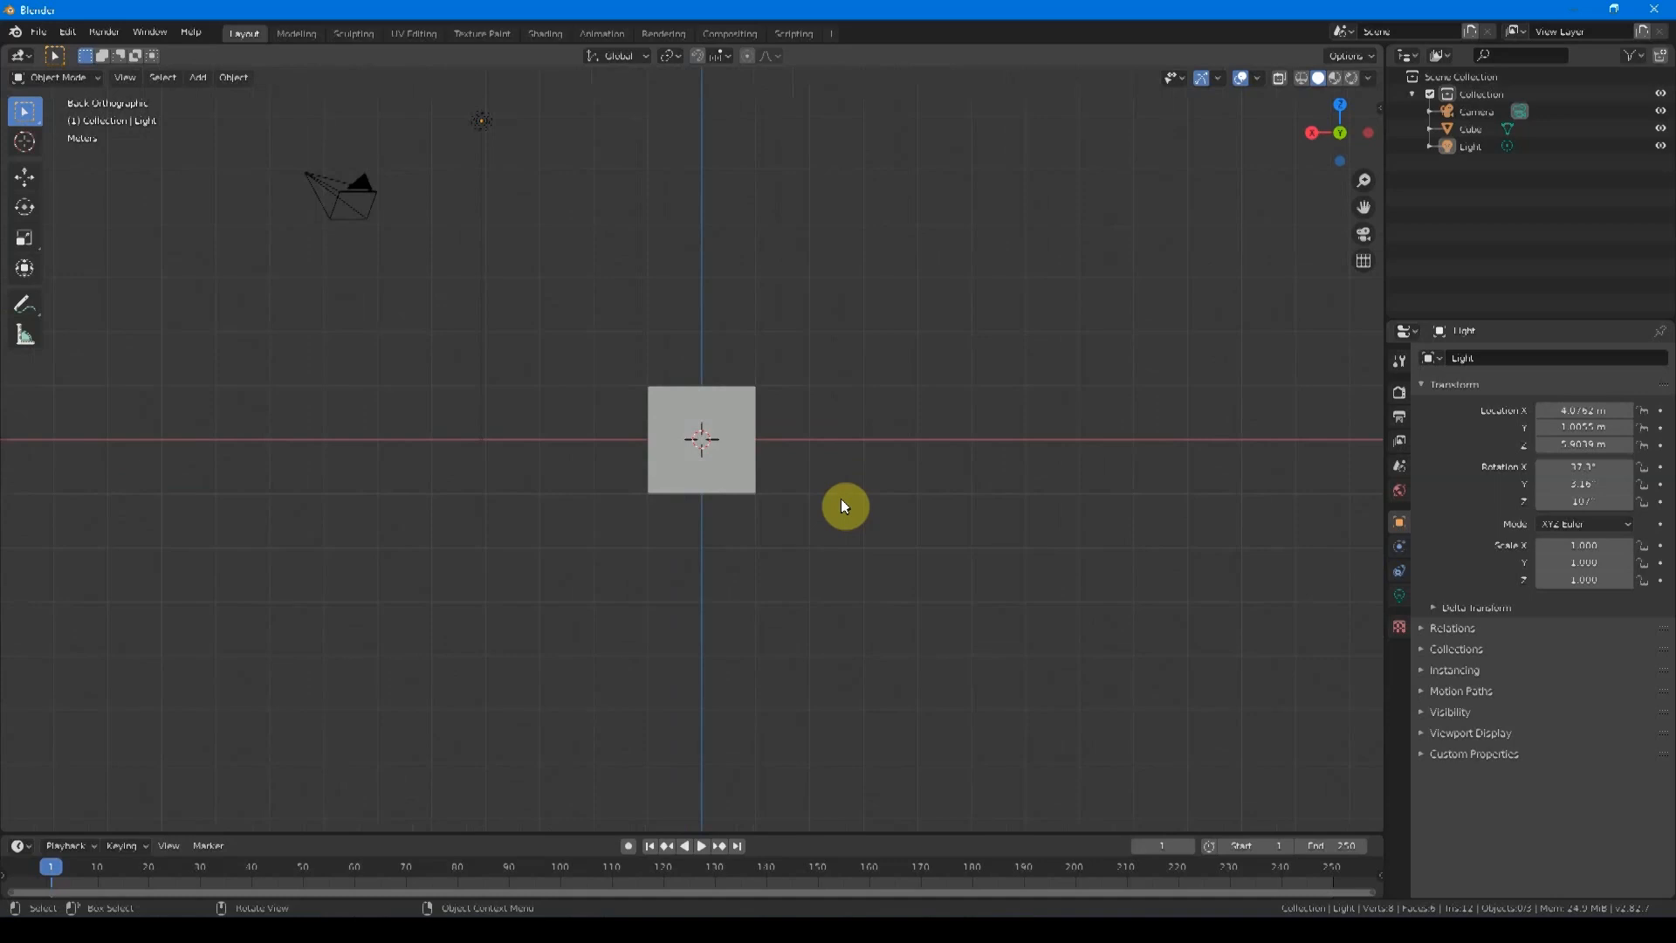
# Step: View the scene from the top and rotate the viewpoint in increments to one side and back
pyautogui.press('KP_7')
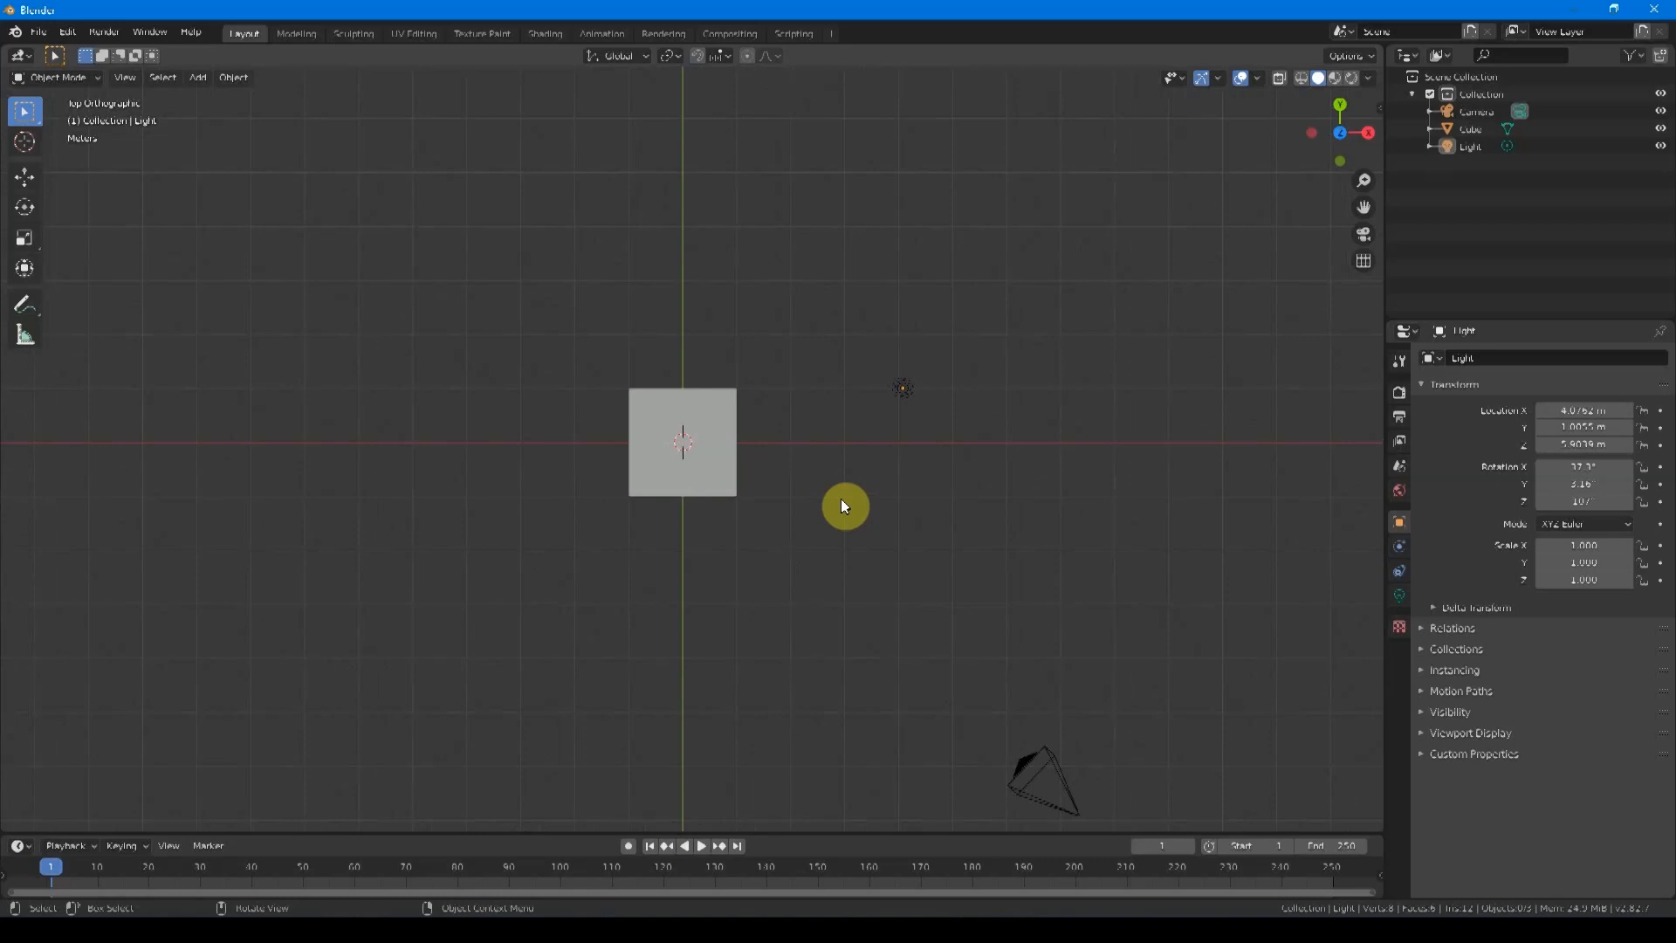
pyautogui.press('KP_4')
pyautogui.press('KP_4')
pyautogui.press('KP_4')
pyautogui.press('KP_6')
pyautogui.press('KP_6')
pyautogui.press('KP_6')
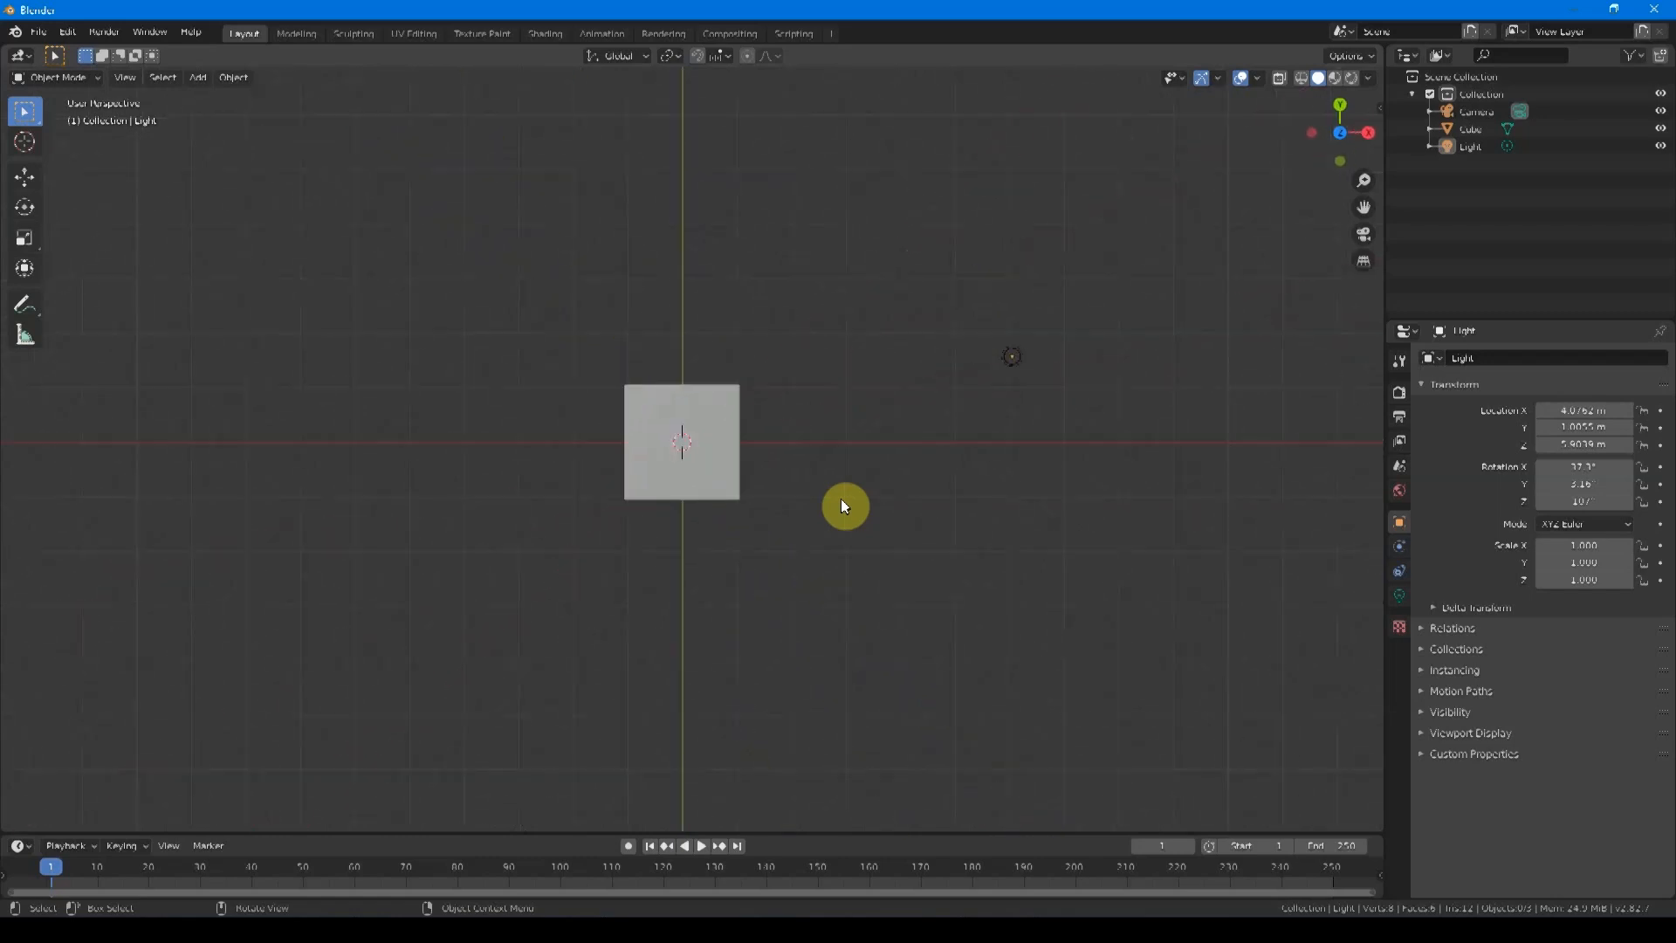
# Step: Tilt the viewpoint up and down in increments and rotate it sideways to view the cube from an angled corner
pyautogui.press('KP_8')
pyautogui.press('KP_8')
pyautogui.press('KP_8')
pyautogui.press('KP_8')
pyautogui.press('KP_2')
pyautogui.press('KP_2')
pyautogui.press('KP_2')
pyautogui.press('KP_2')
pyautogui.press('KP_2')
pyautogui.press('KP_2')
pyautogui.press('KP_2')
pyautogui.press('KP_2')
pyautogui.press('KP_2')
pyautogui.press('KP_8')
pyautogui.press('KP_8')
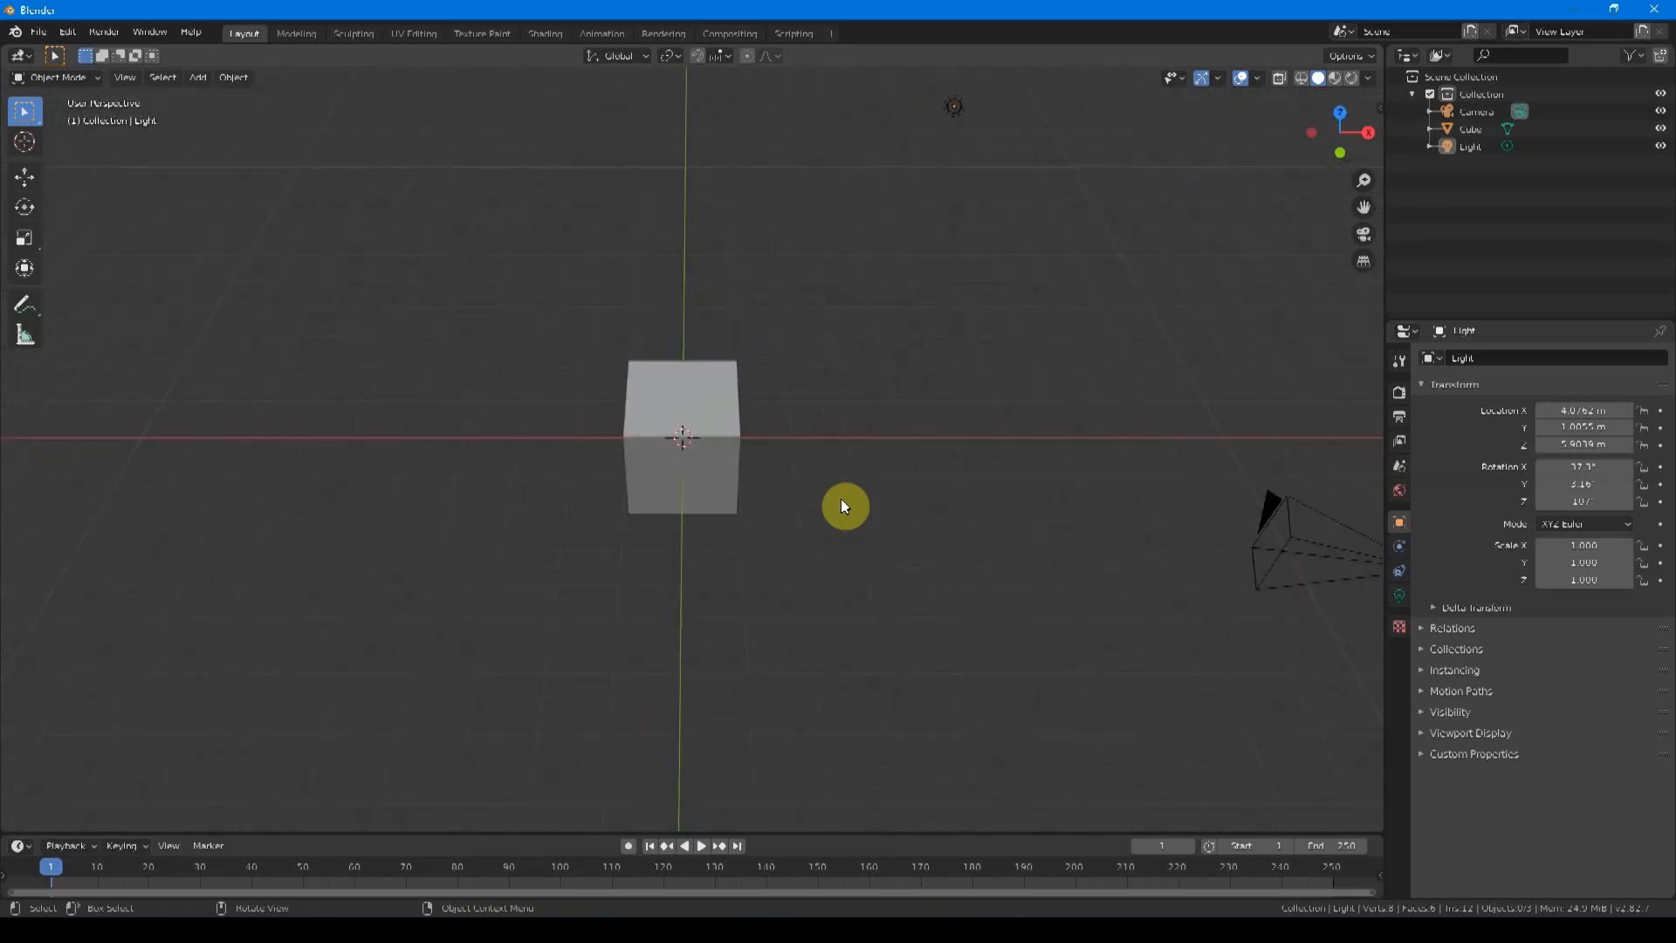
pyautogui.press('KP_4')
pyautogui.press('KP_4')
pyautogui.press('KP_4')
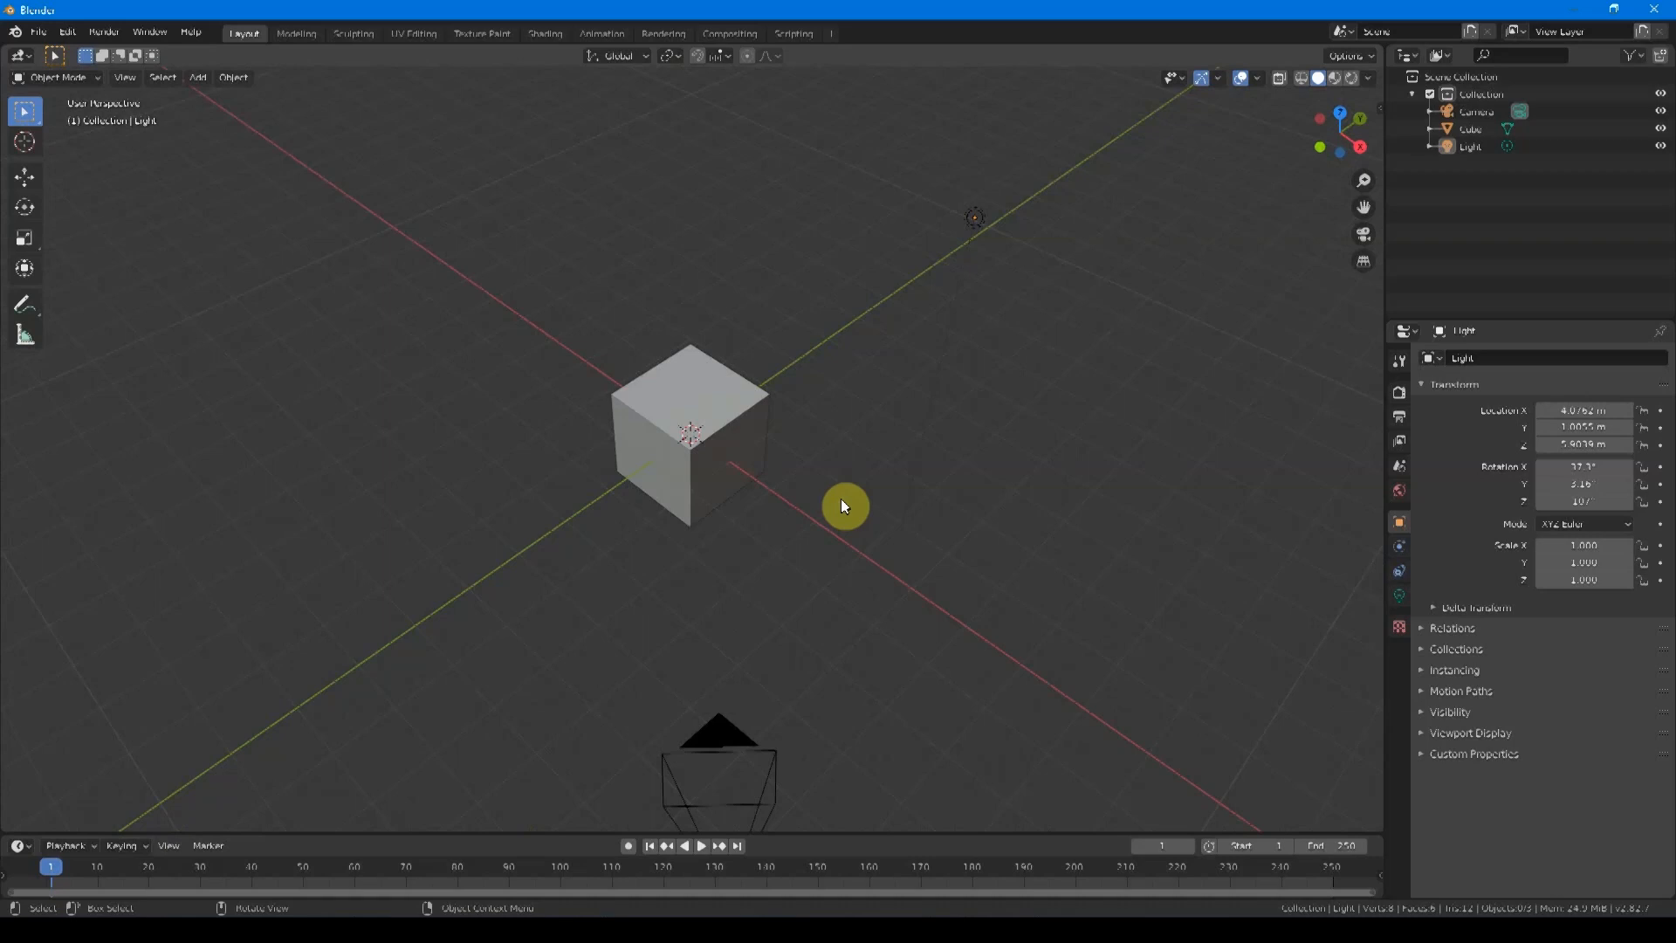
# Step: Toggle the 3D viewport between orthographic and perspective projection and orbit around the cube
pyautogui.press('KP_5')
pyautogui.press('KP_5')
pyautogui.moveTo(843, 504); pyautogui.dragTo(688, 495, button='middle')
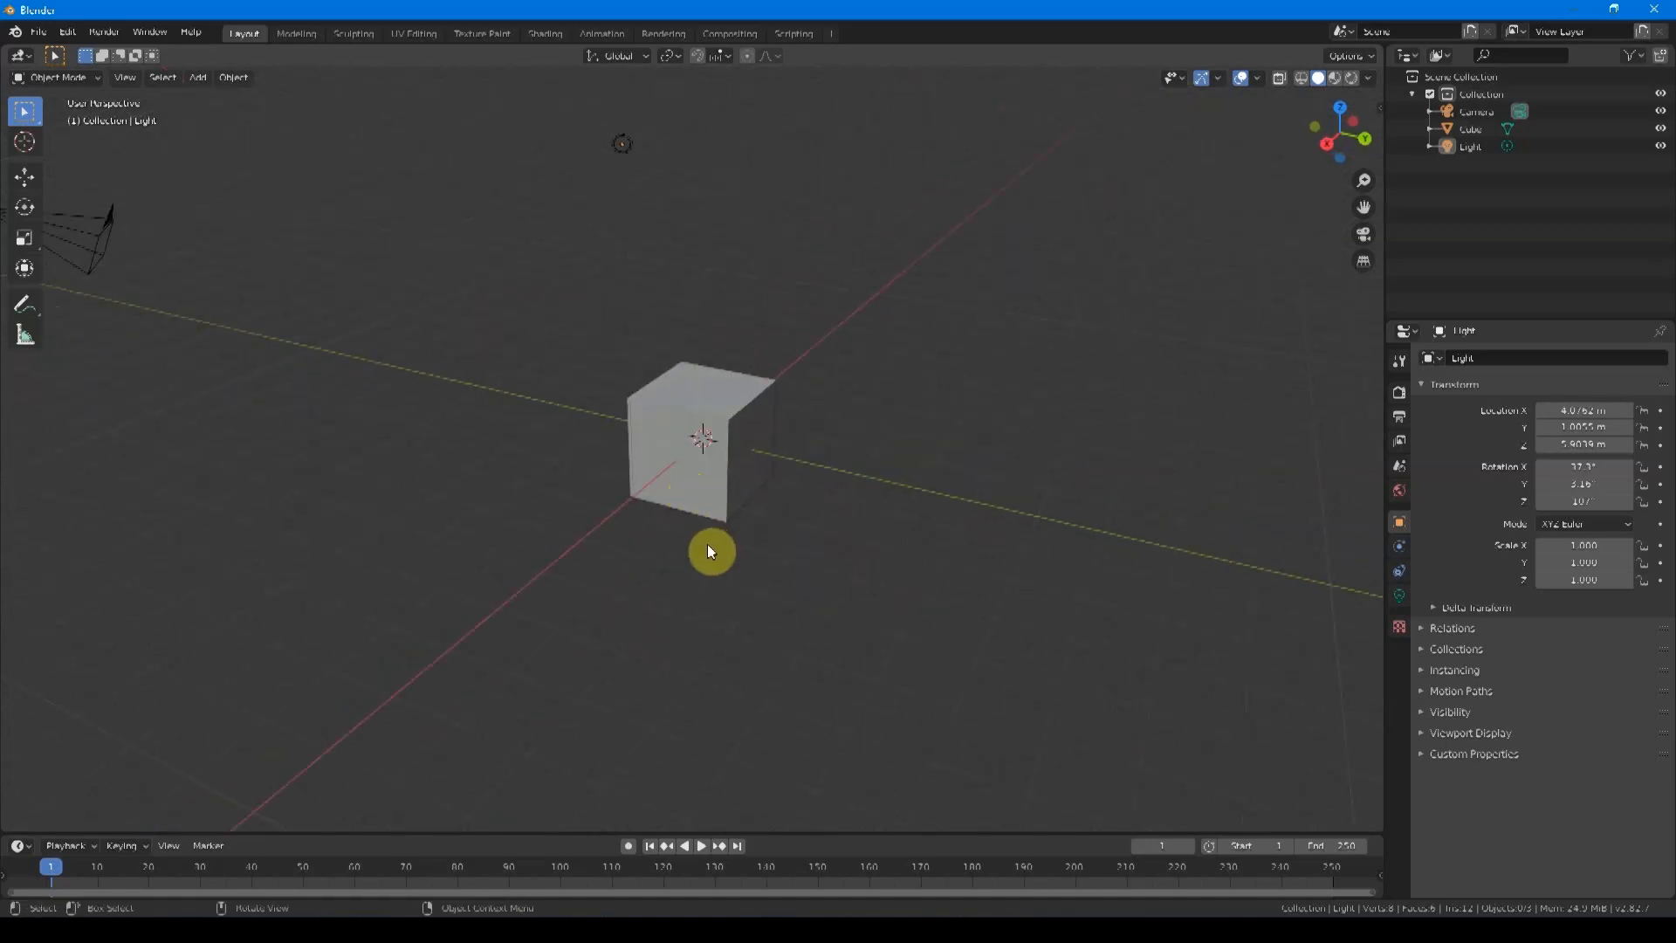
# Step: Select the cube, frame it closely in the 3D viewport and look at it through the scene camera
pyautogui.click(710, 397)
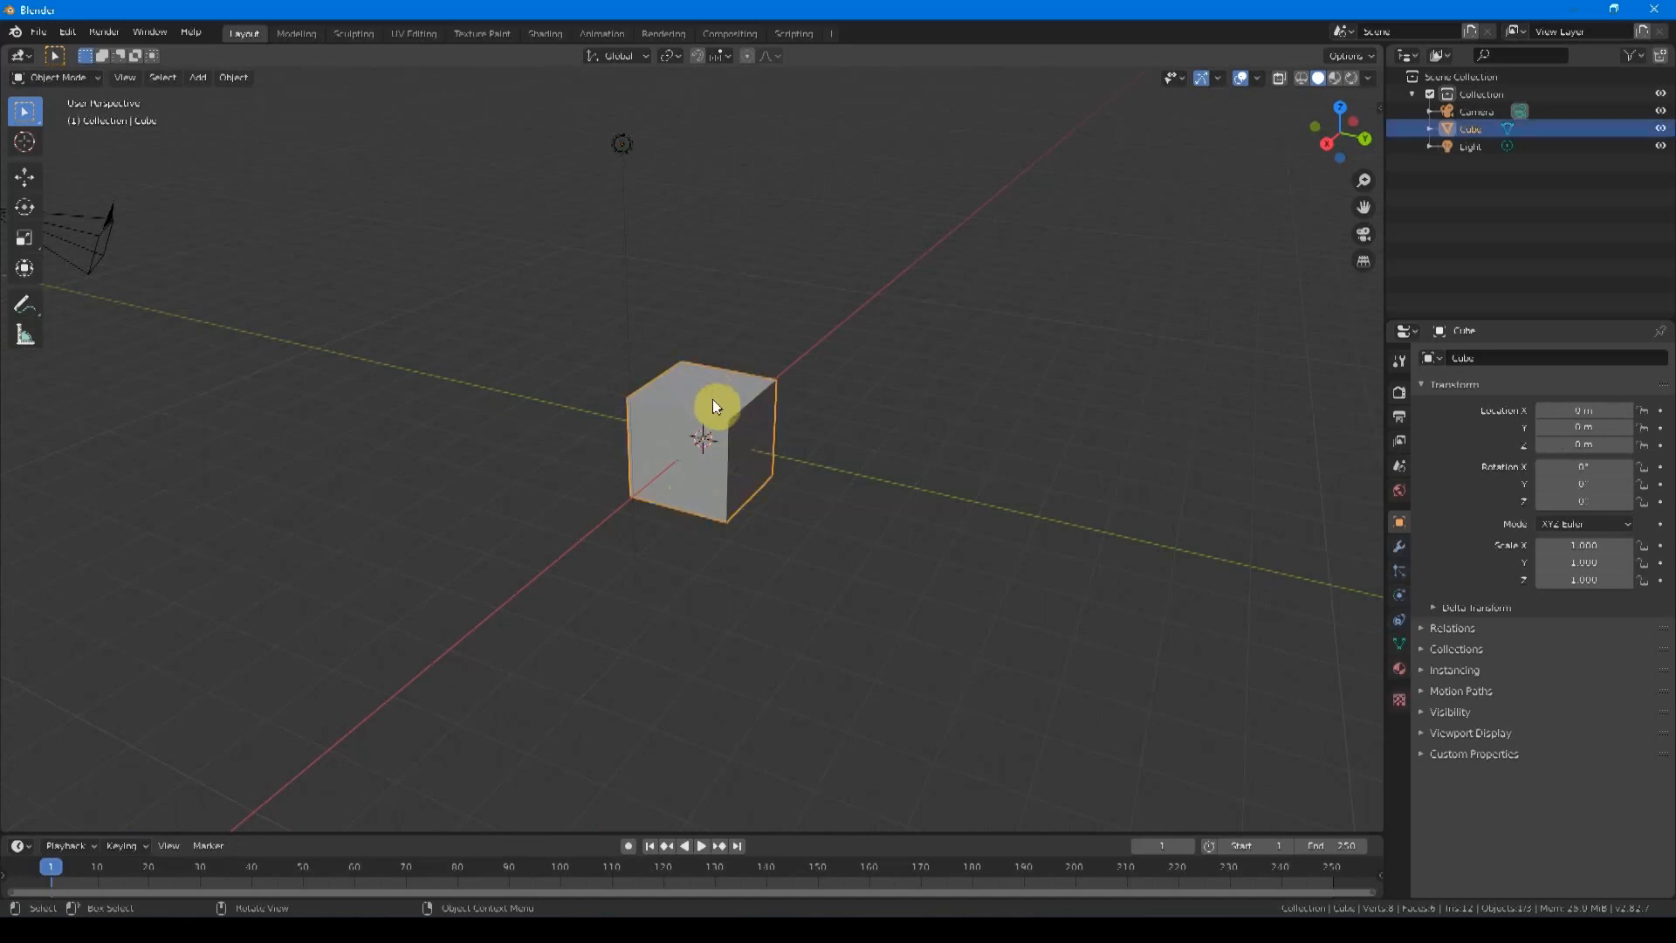
pyautogui.press('KP_Decimal')
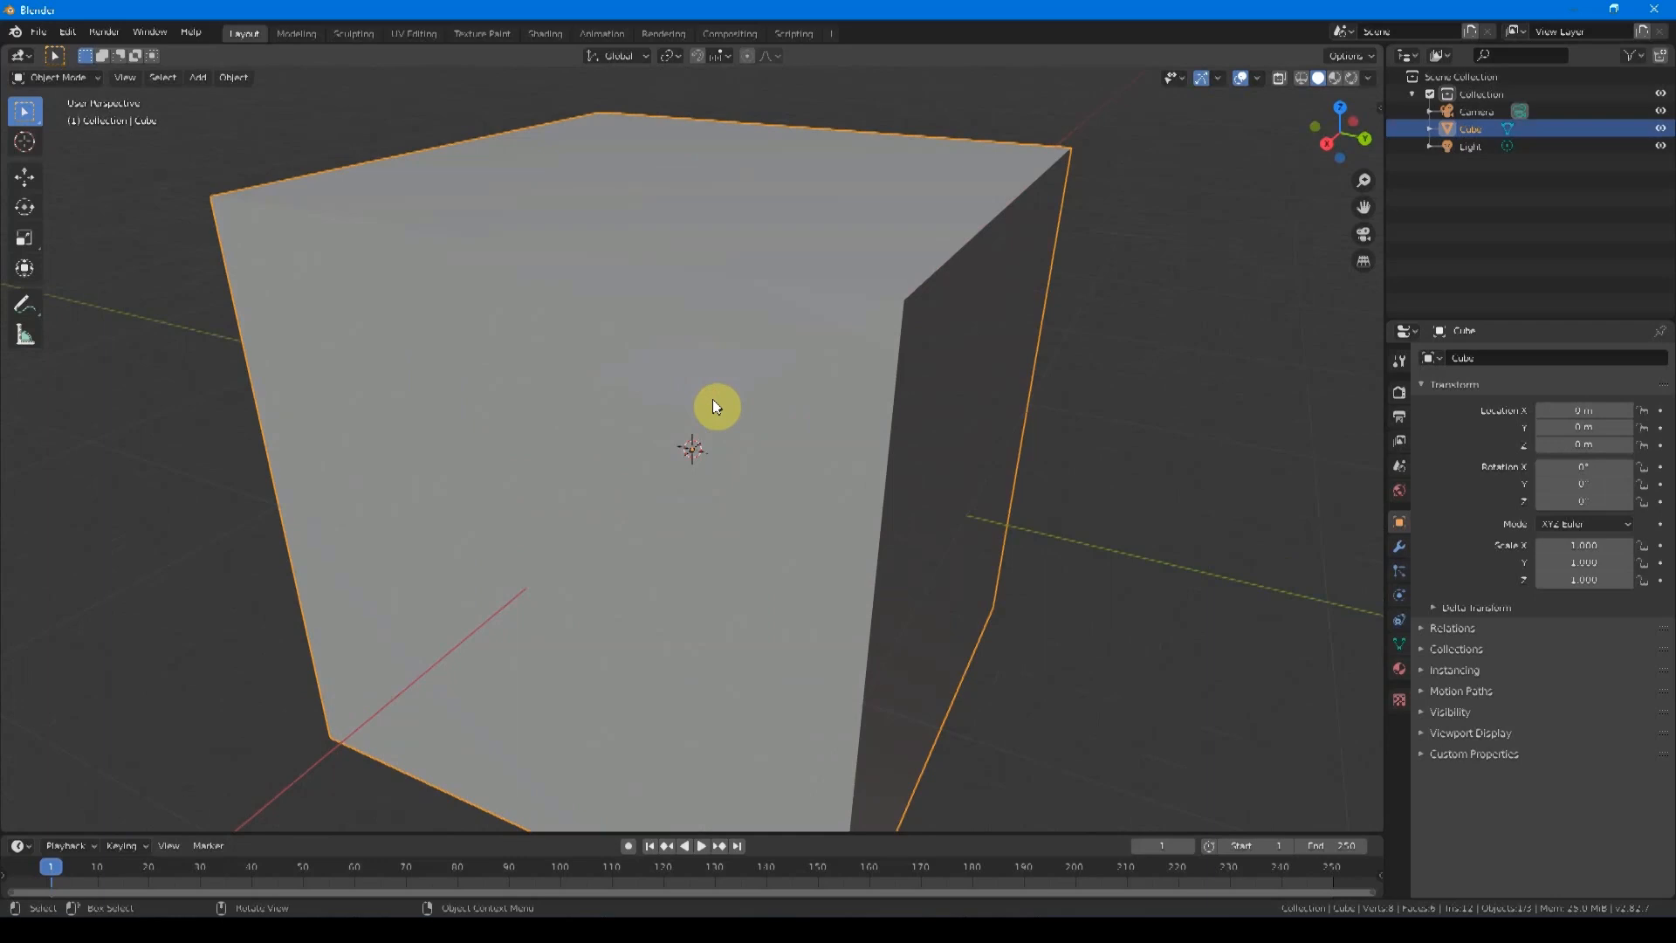
pyautogui.press('KP_0')
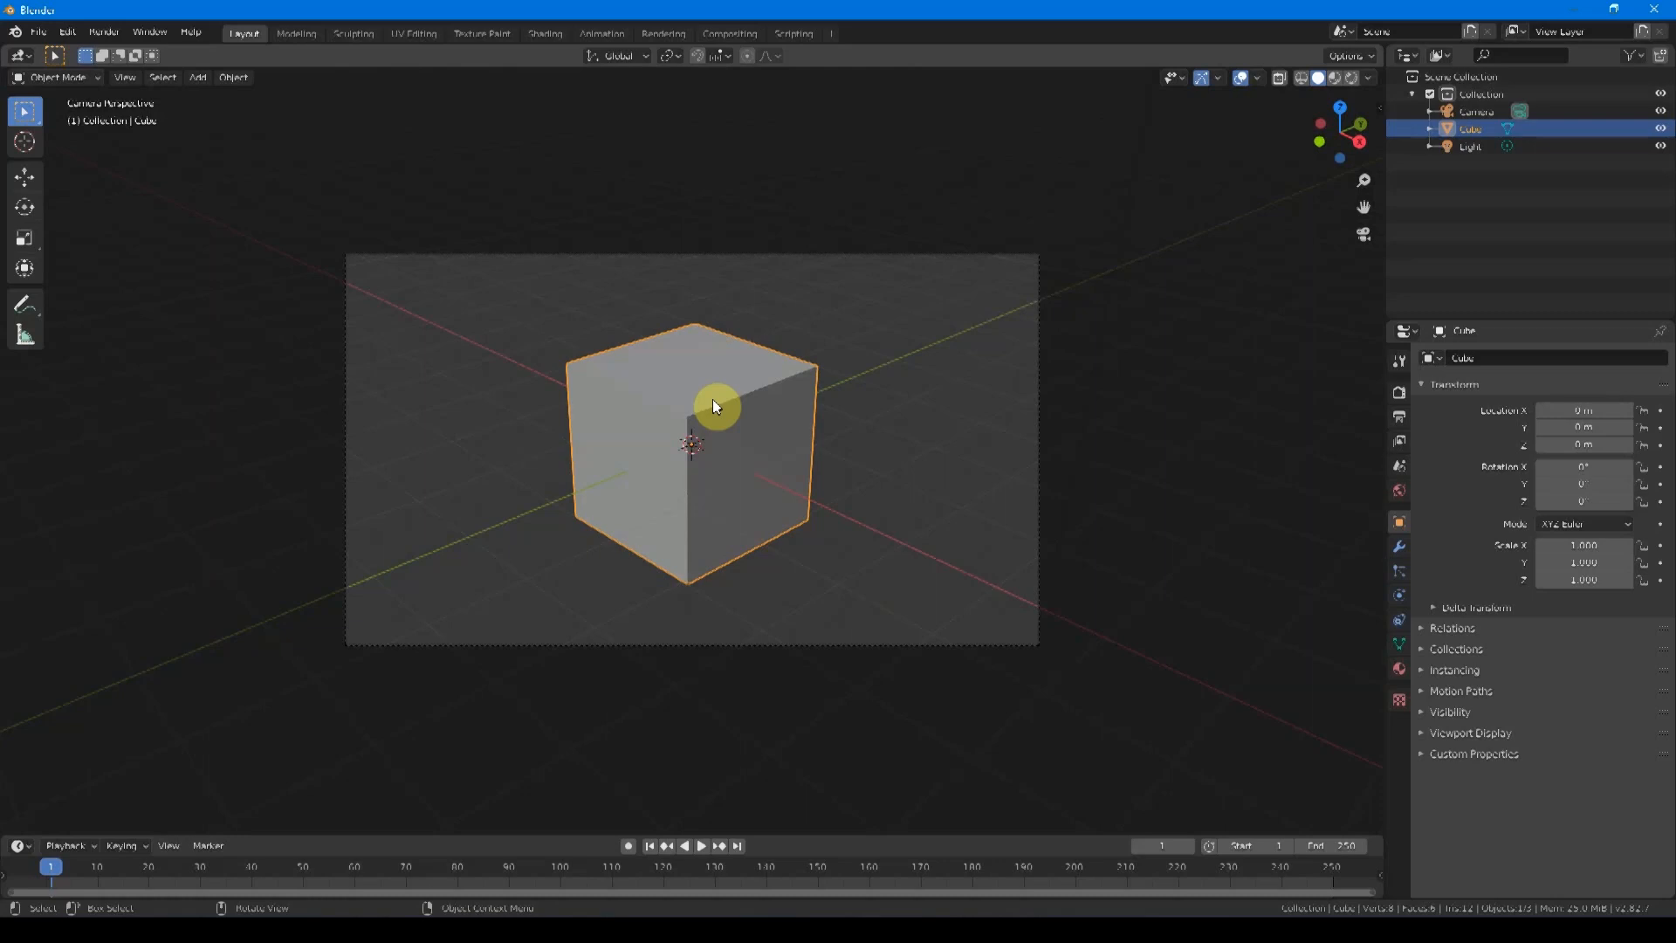
# Step: Enable Lock Camera to View in the viewport sidebar and orbit the camera to see the cube from a different angle
pyautogui.click(827, 381)
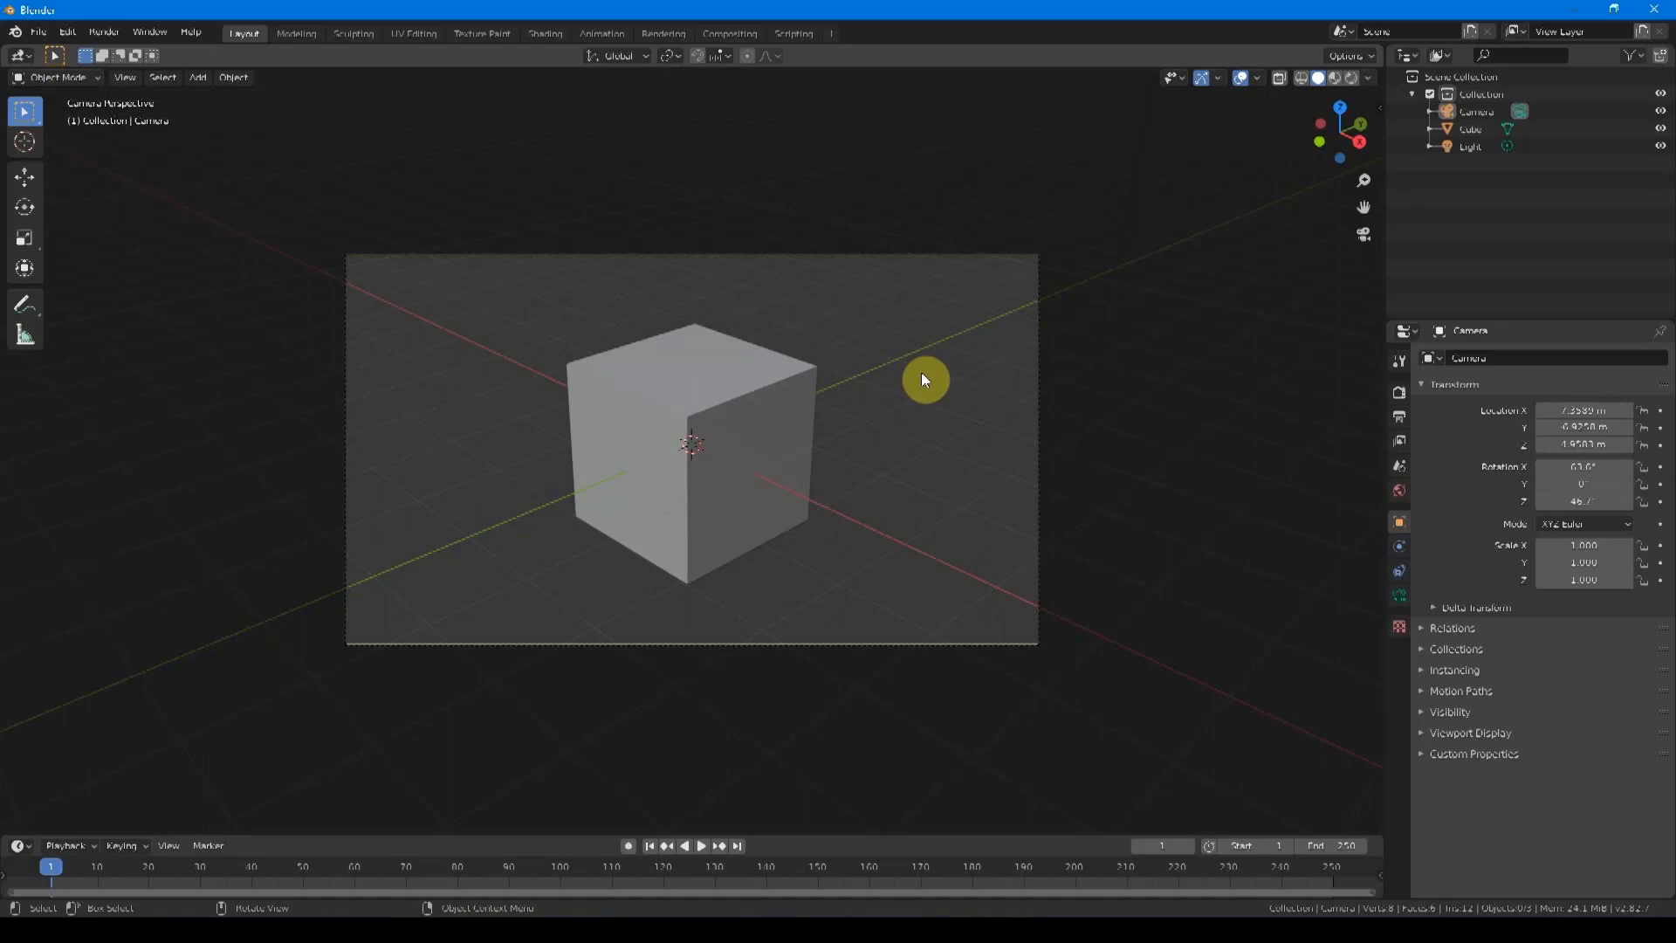
pyautogui.press('n')
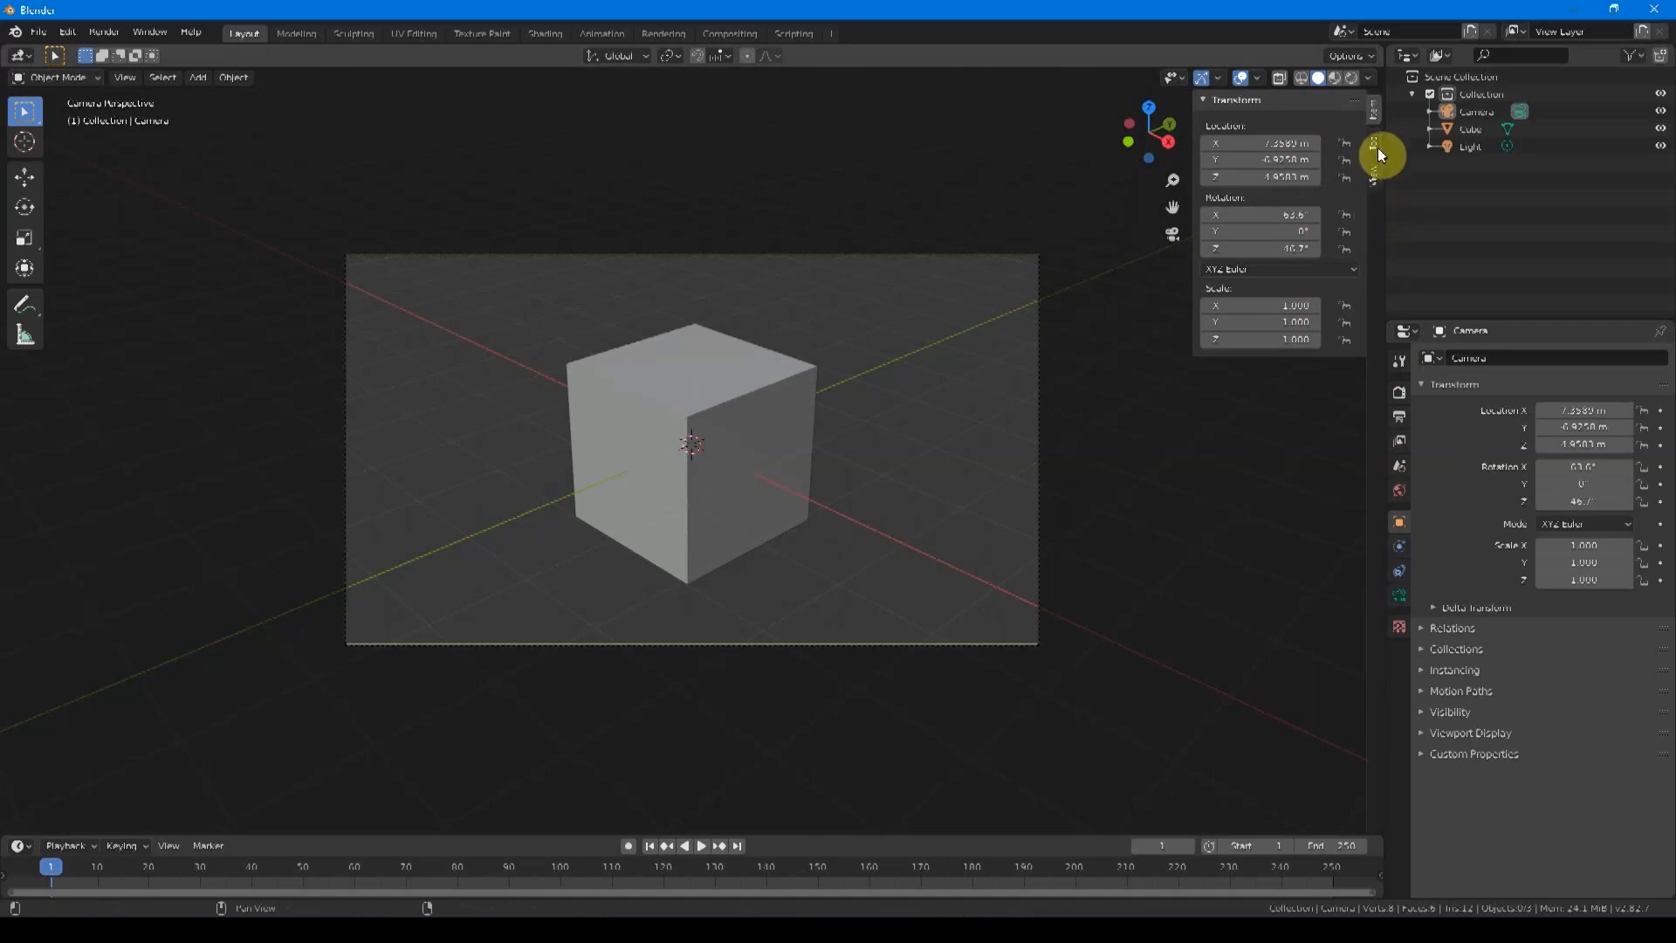
pyautogui.click(1372, 178)
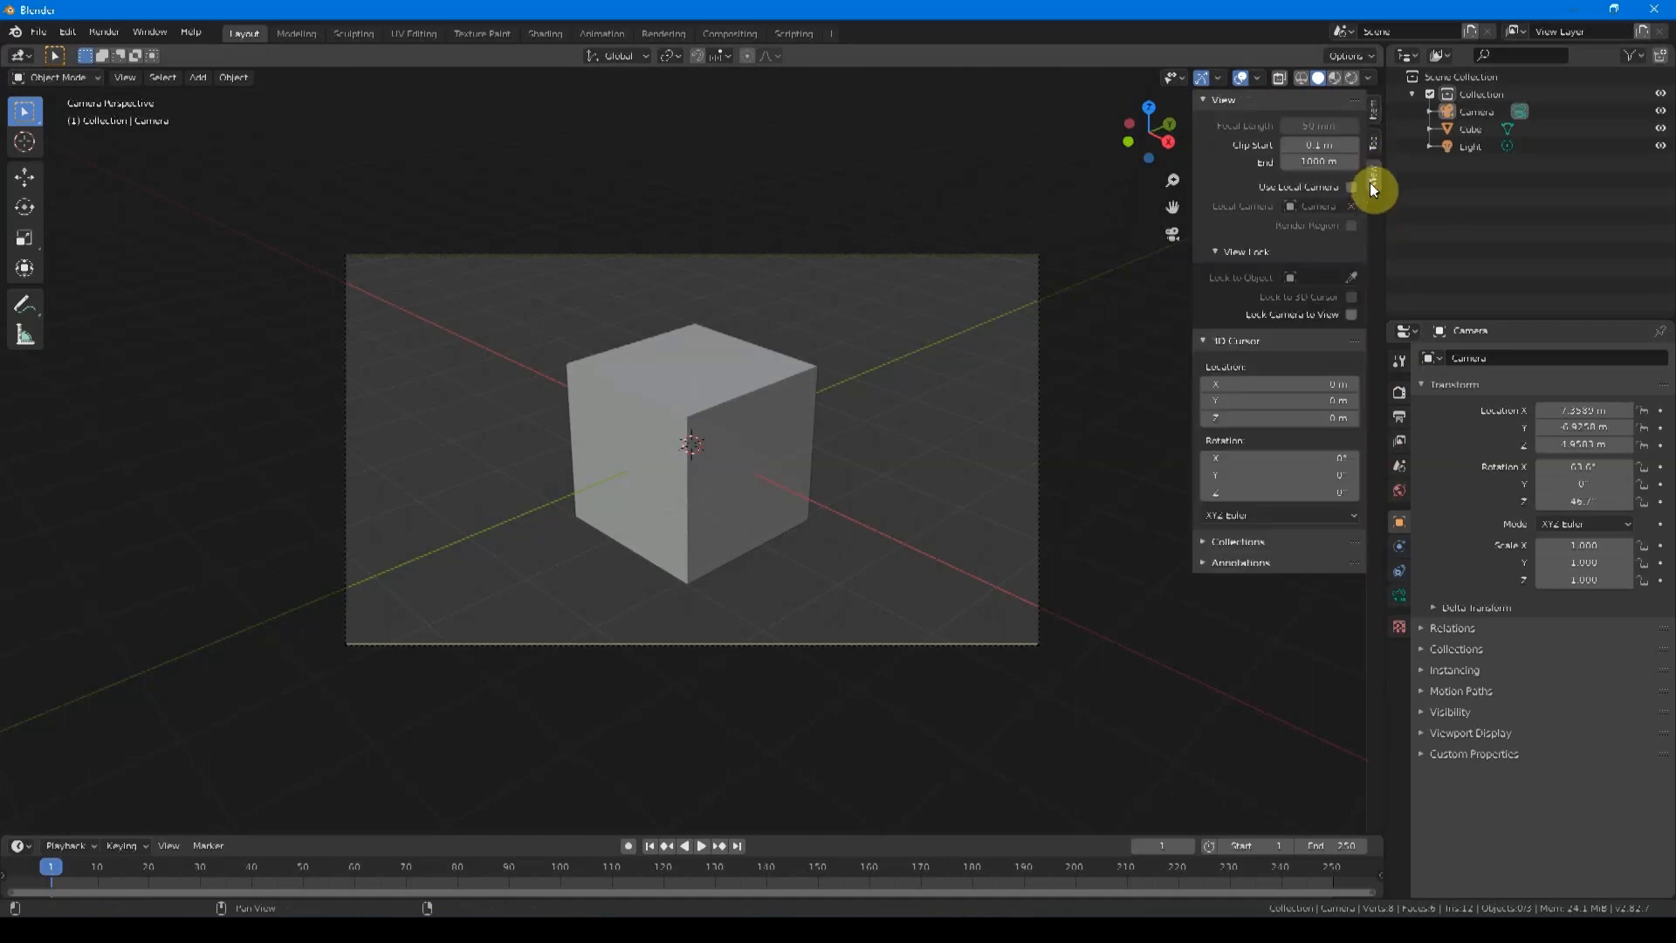
pyautogui.click(1352, 315)
pyautogui.moveTo(850, 461); pyautogui.dragTo(809, 468, button='middle')
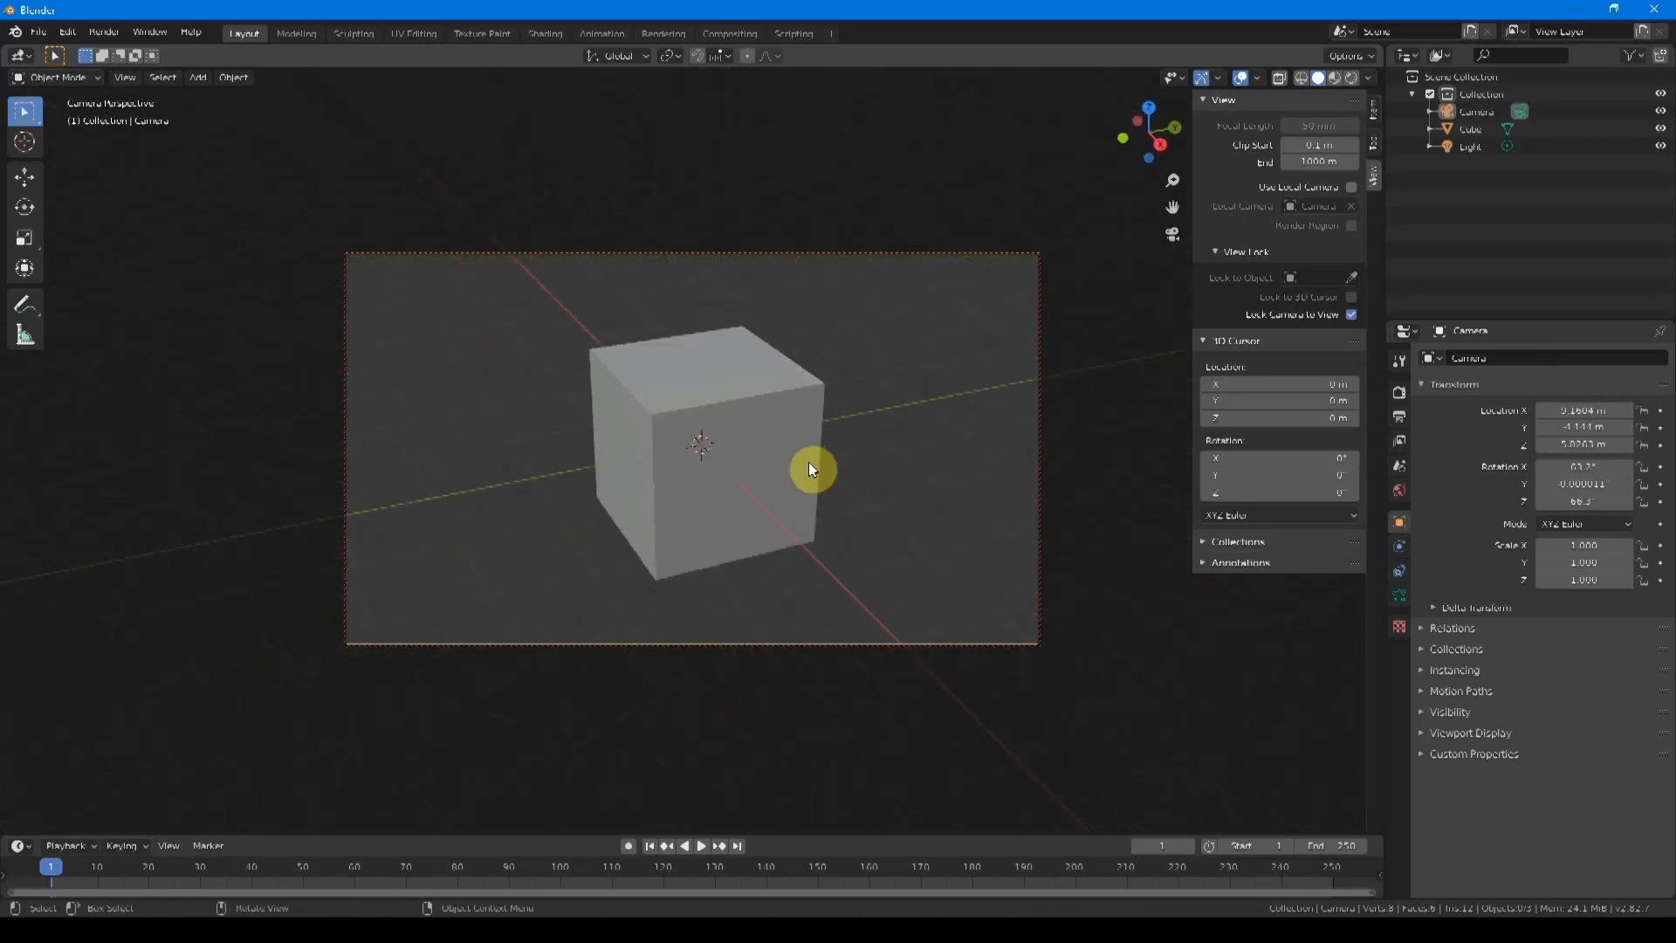
# Step: Disable Lock Camera to View, orbit out of the camera view and return to it
pyautogui.click(1350, 314)
pyautogui.moveTo(871, 503); pyautogui.dragTo(815, 494, button='middle')
pyautogui.press('KP_0')
# Step: Select the camera by its frame, move it freehand to shift the cube slightly left in the shot, and try rotating it
pyautogui.click(825, 254)
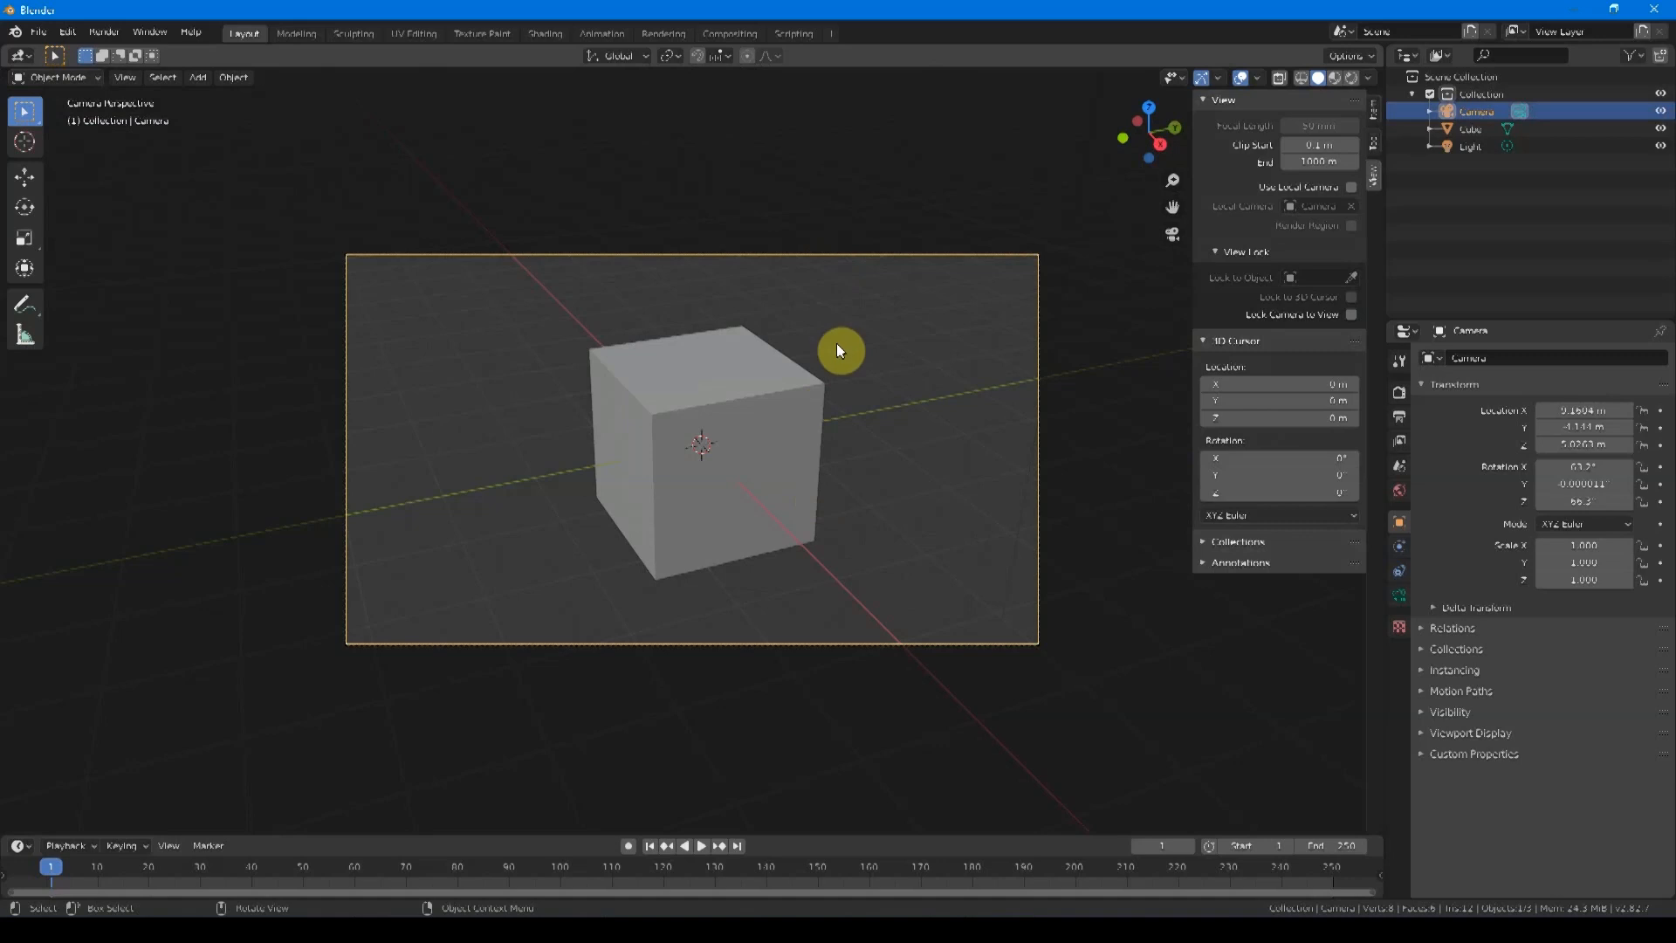
pyautogui.press('g')
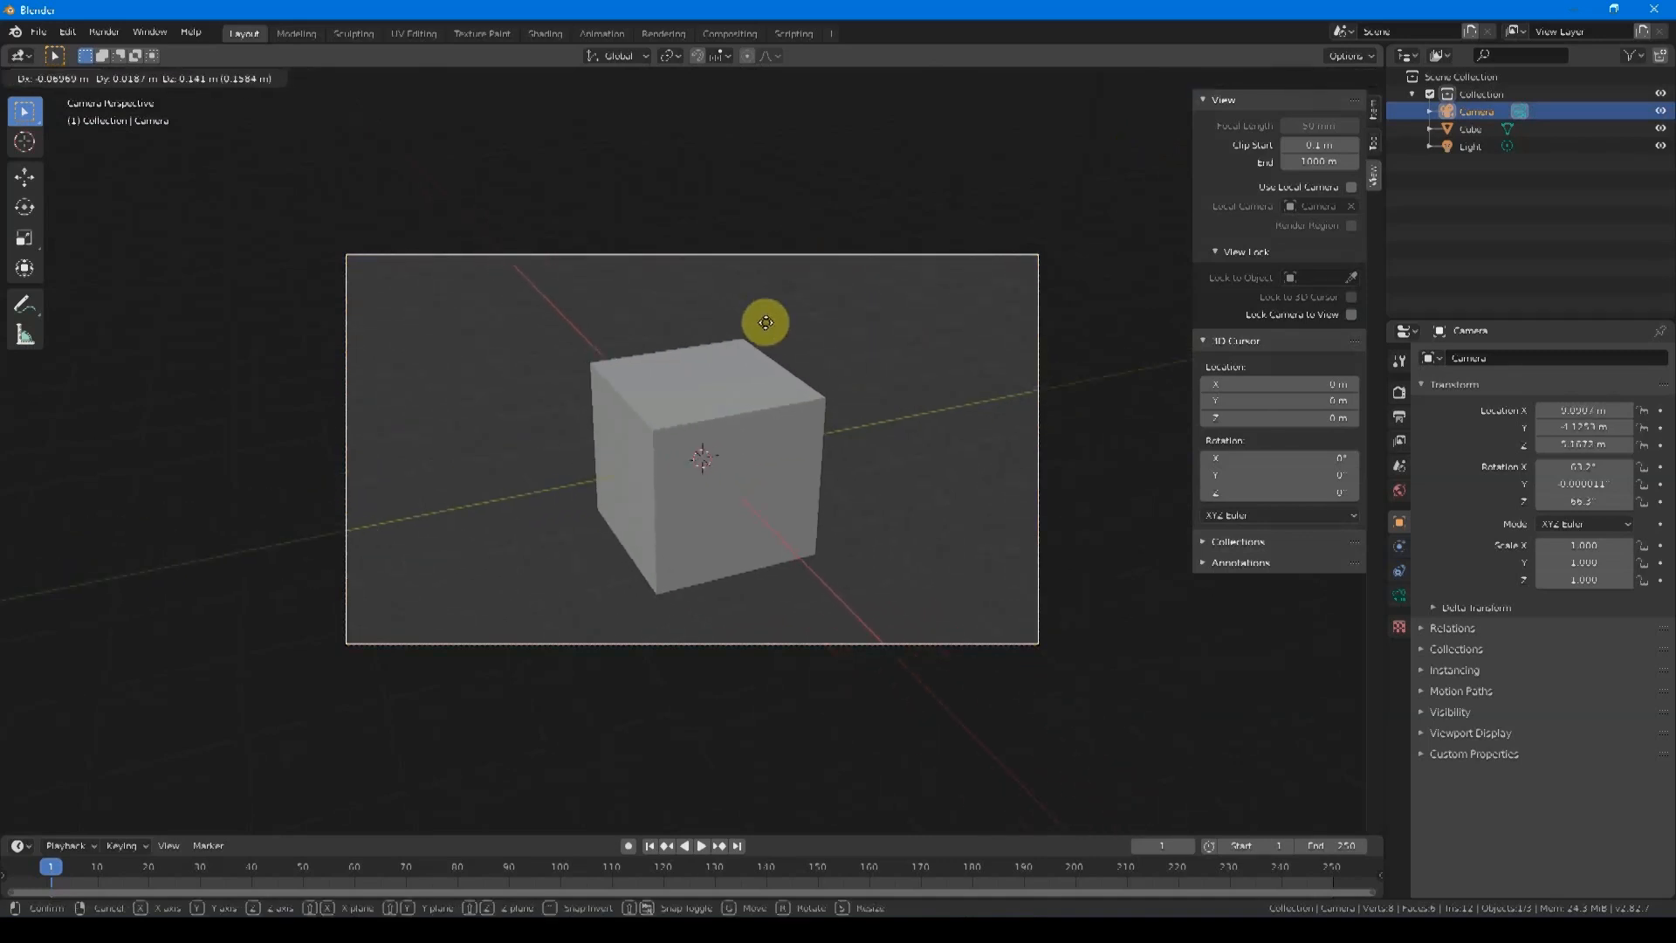
pyautogui.click(887, 346)
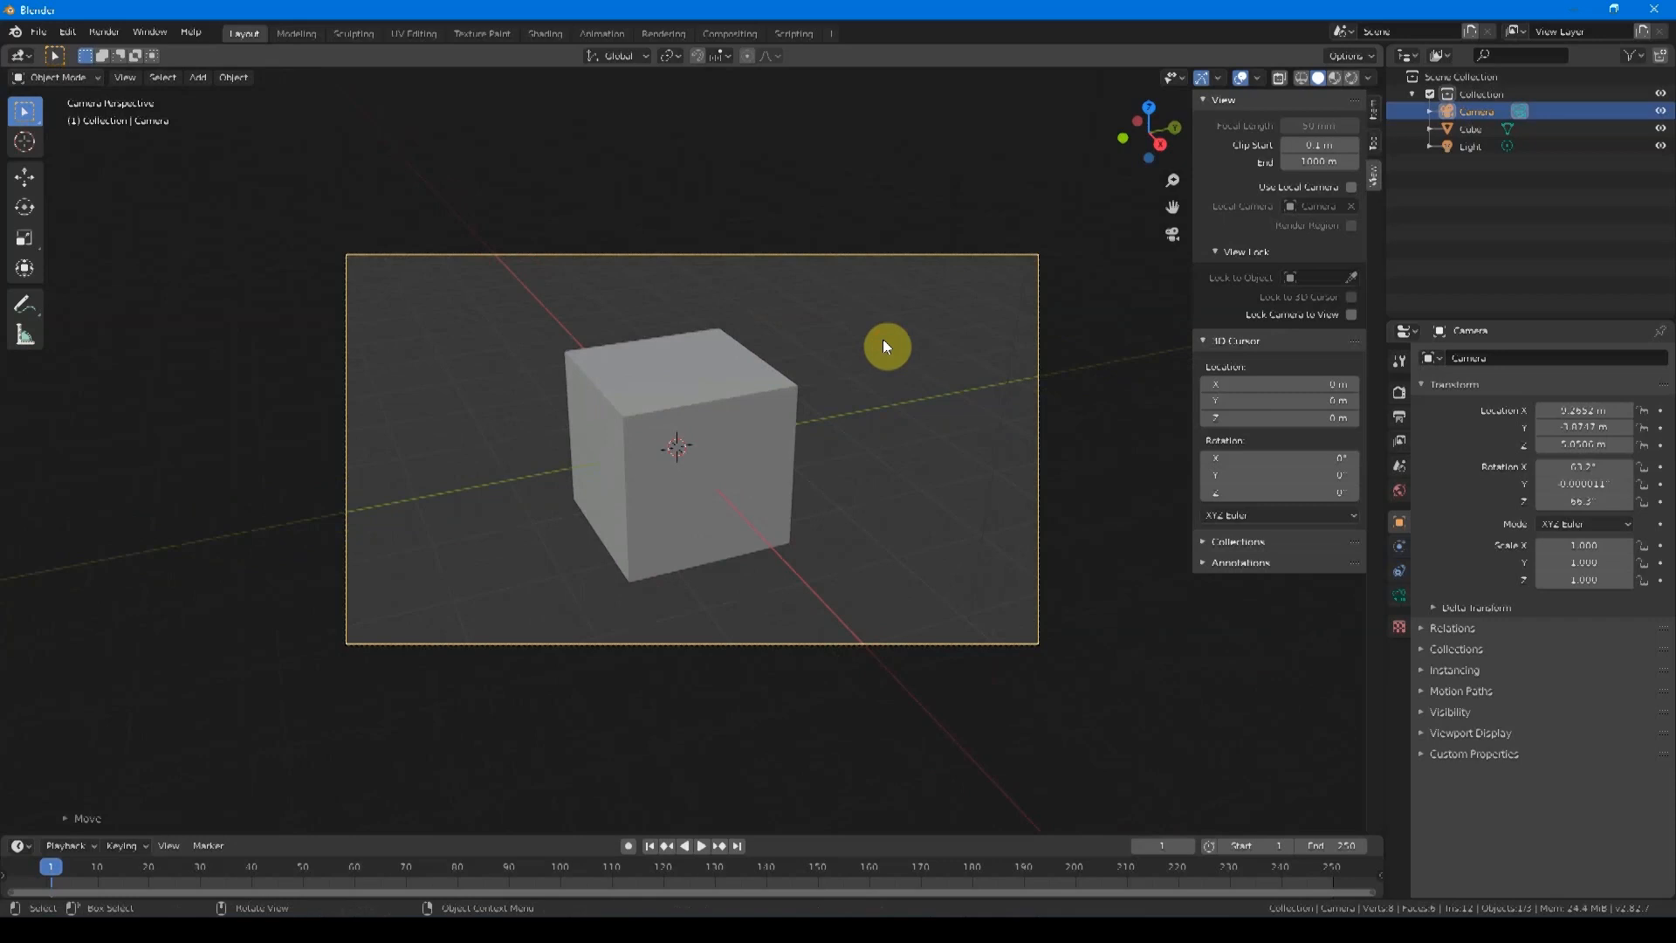
pyautogui.press('r')
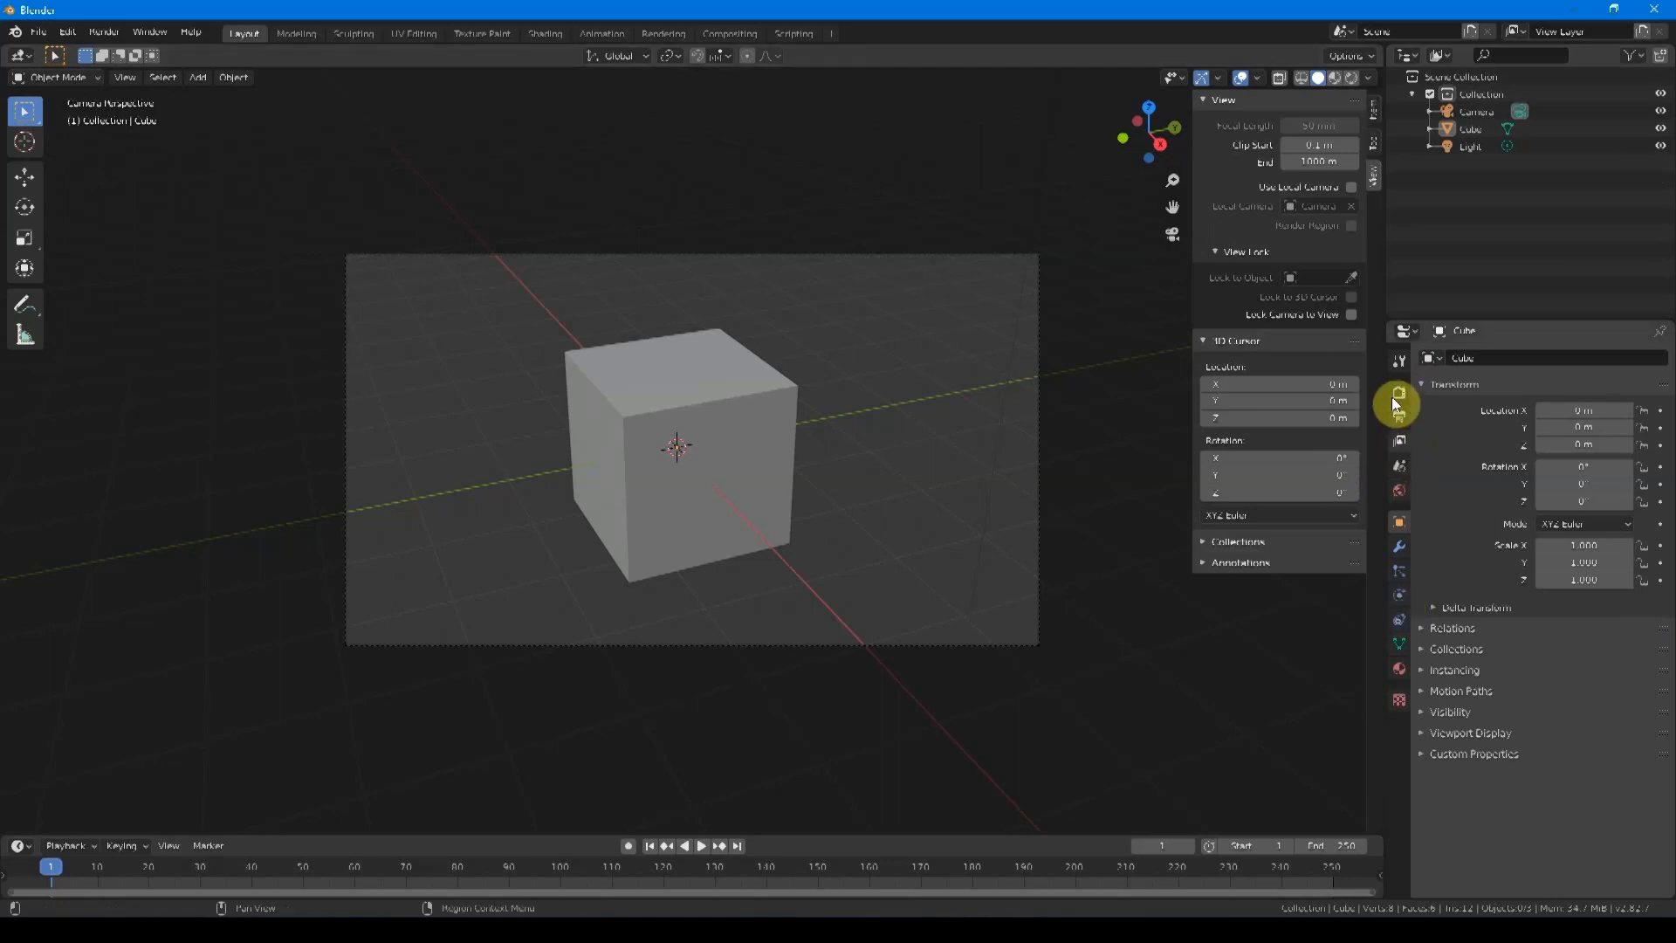
# Step: Examine the tool, render, output, world, object, modifier, mesh data and material properties with the cube active
pyautogui.click(1398, 365)
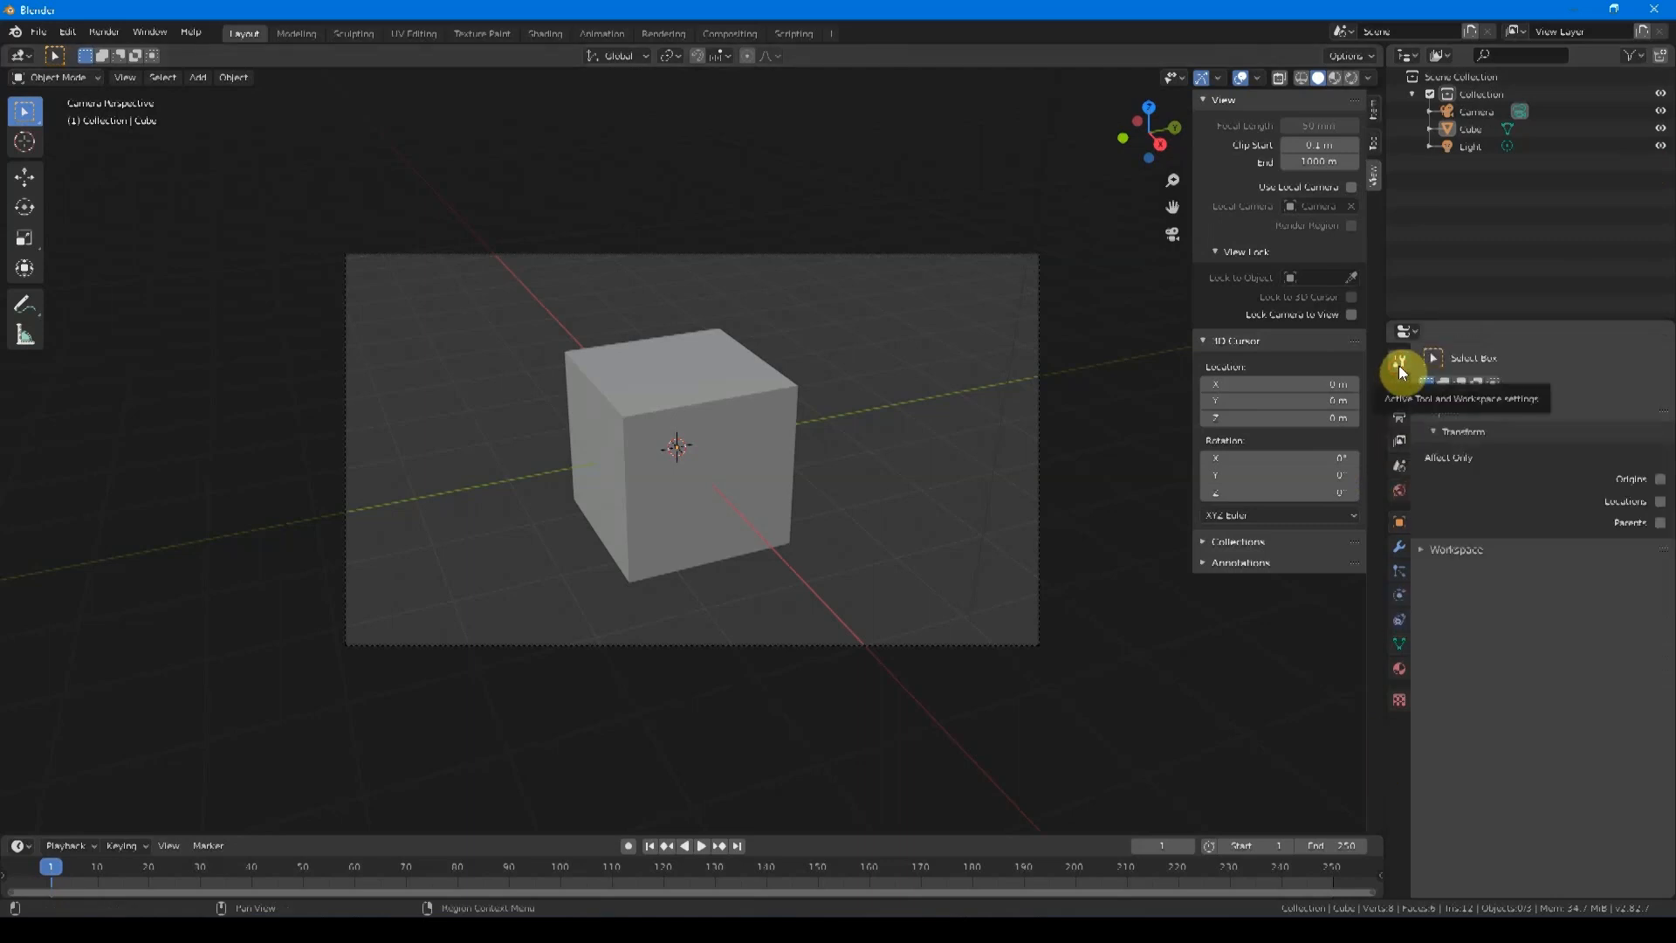
pyautogui.click(1402, 395)
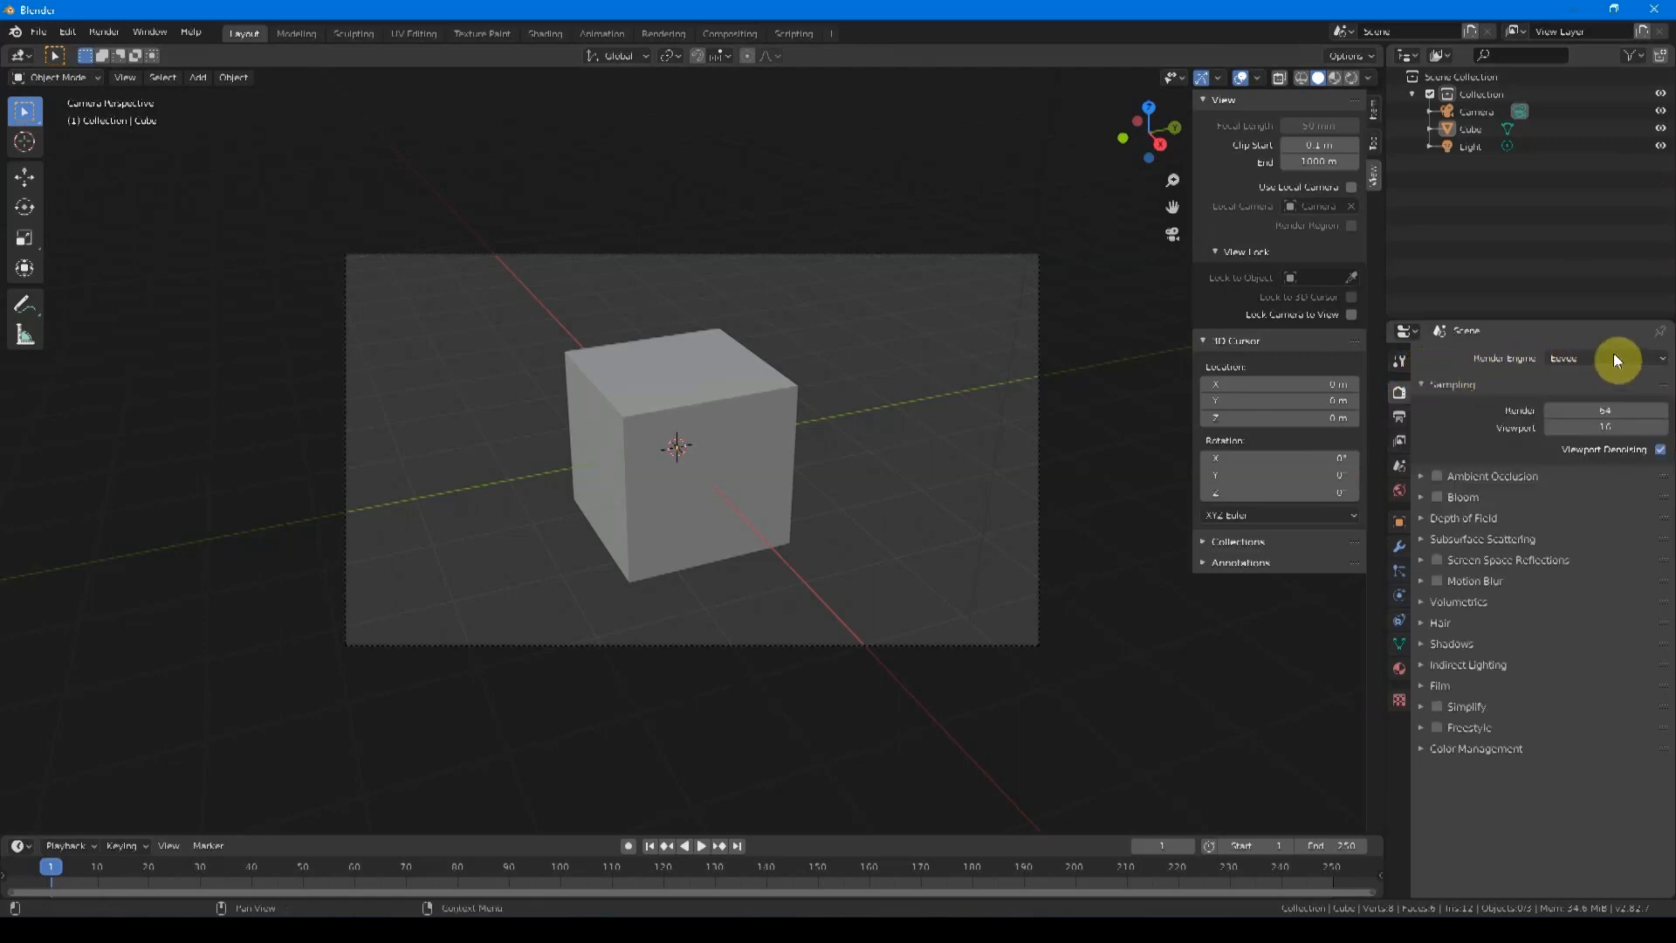
pyautogui.click(1400, 417)
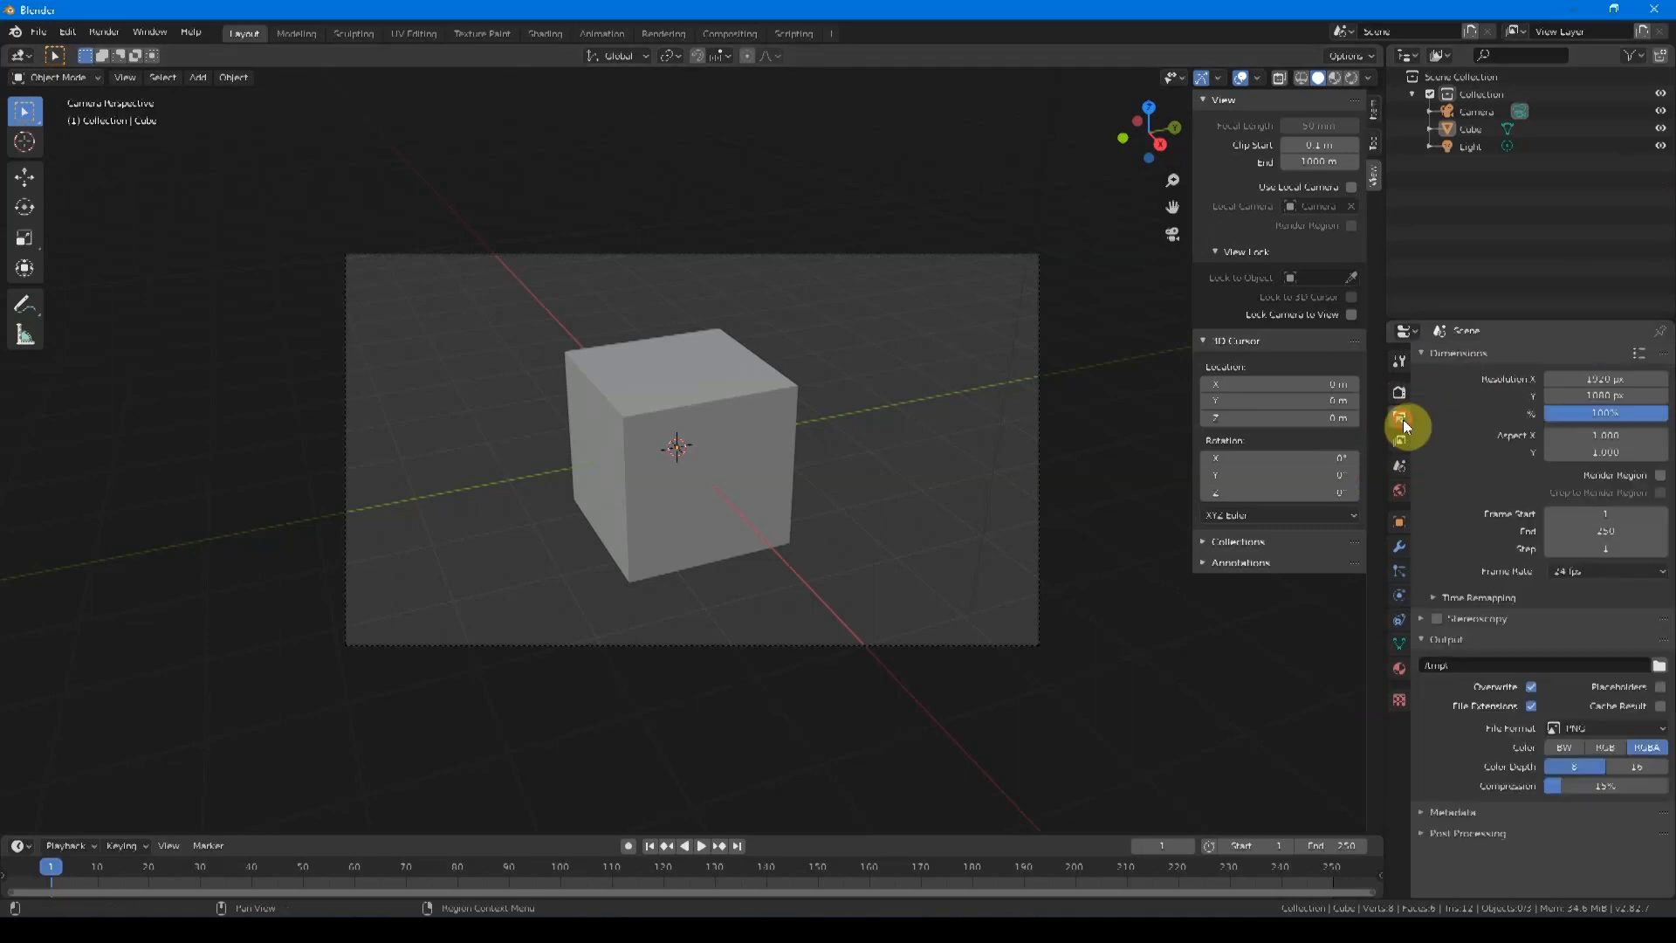
pyautogui.click(1400, 492)
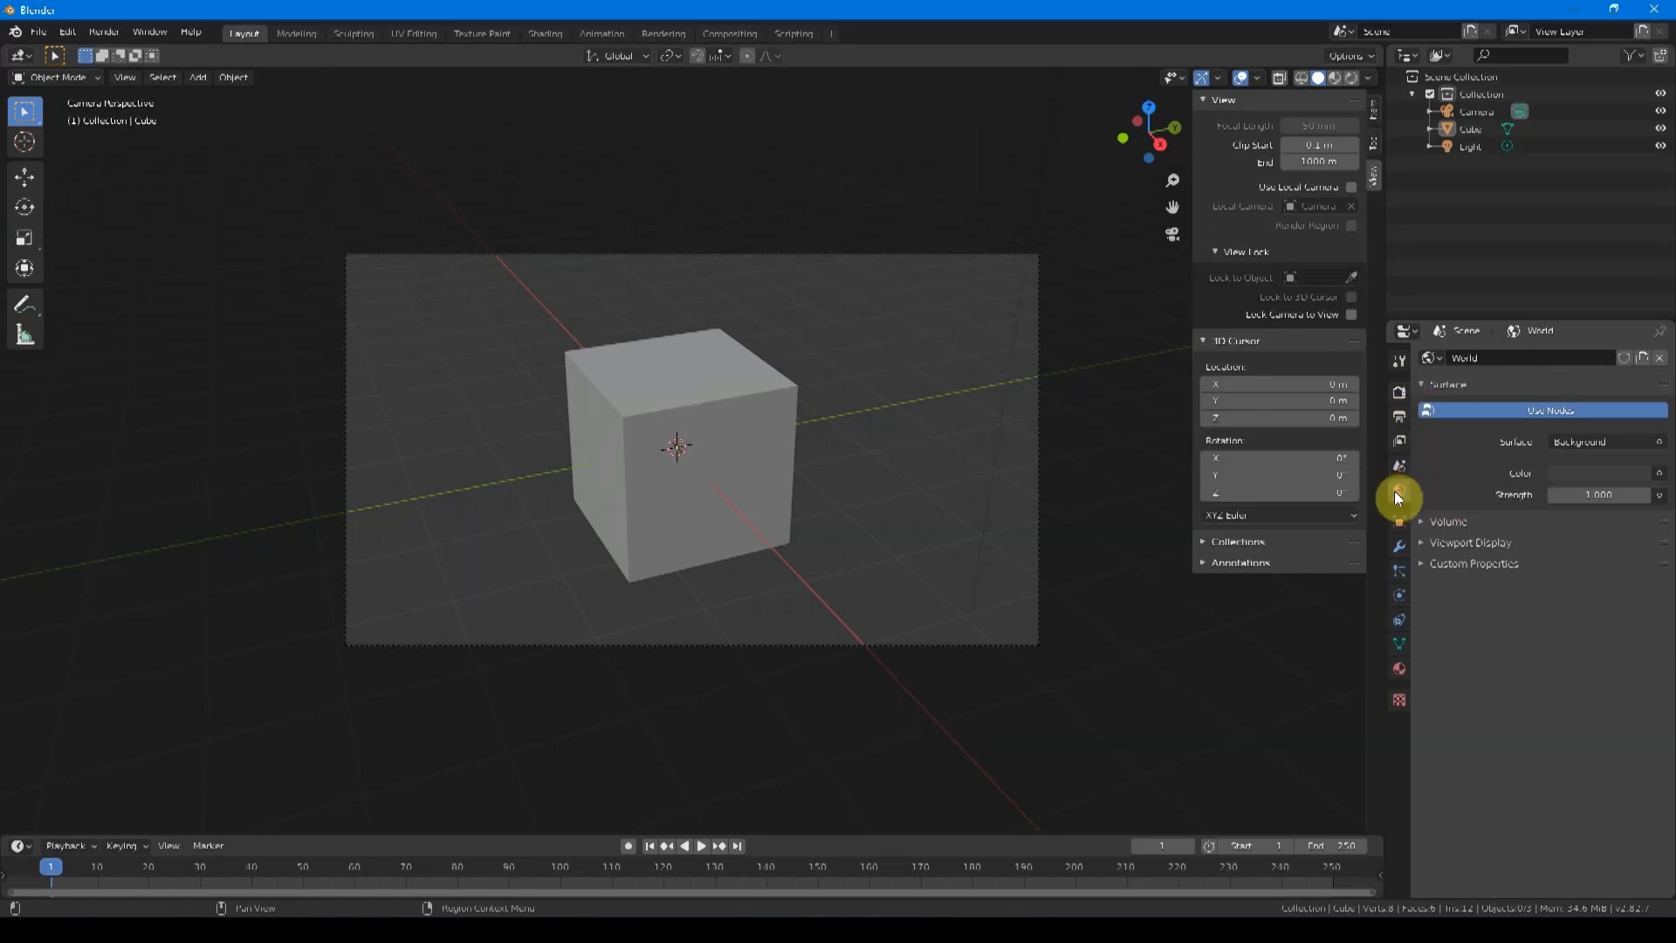
pyautogui.click(1399, 523)
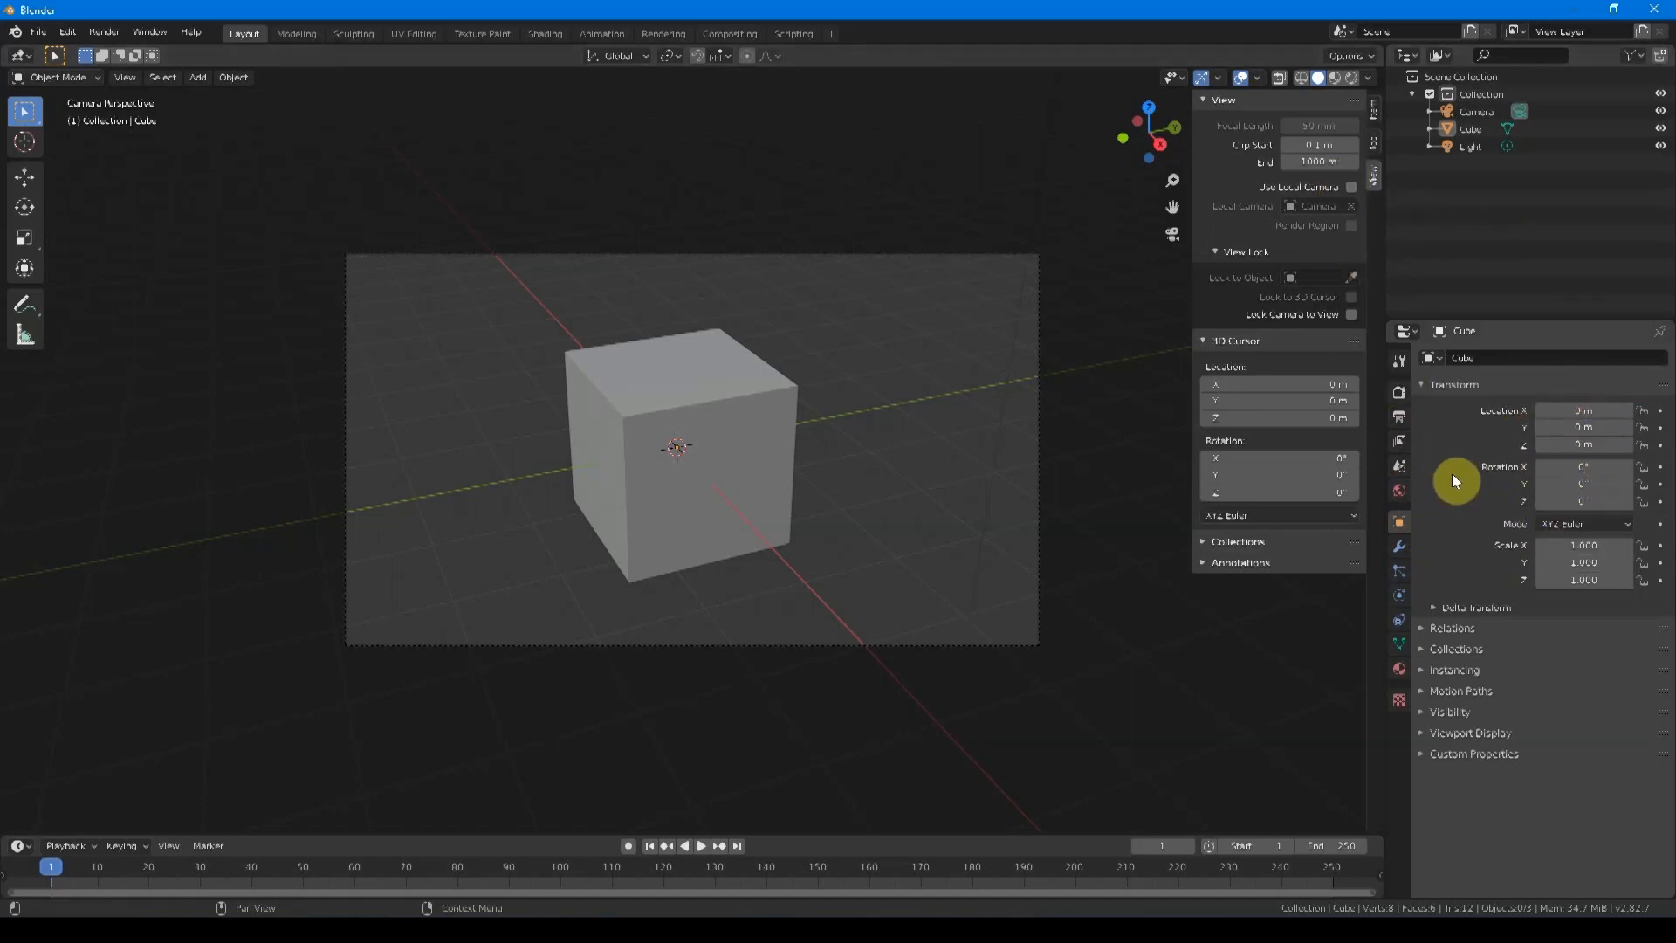
pyautogui.click(1402, 547)
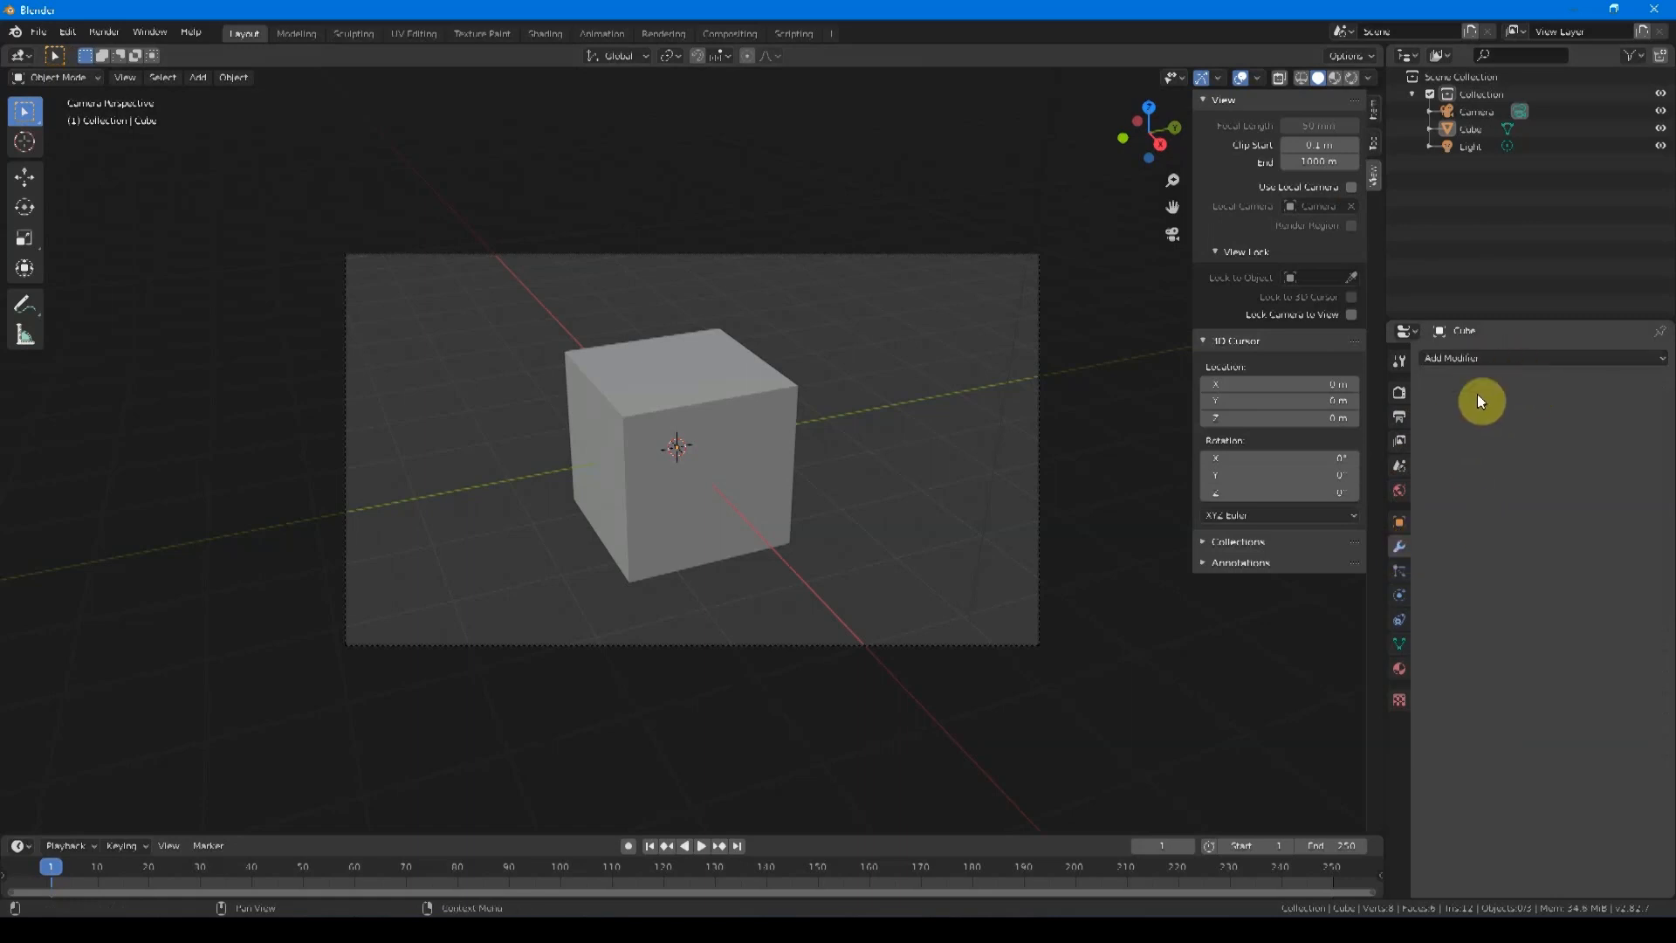
pyautogui.click(1399, 644)
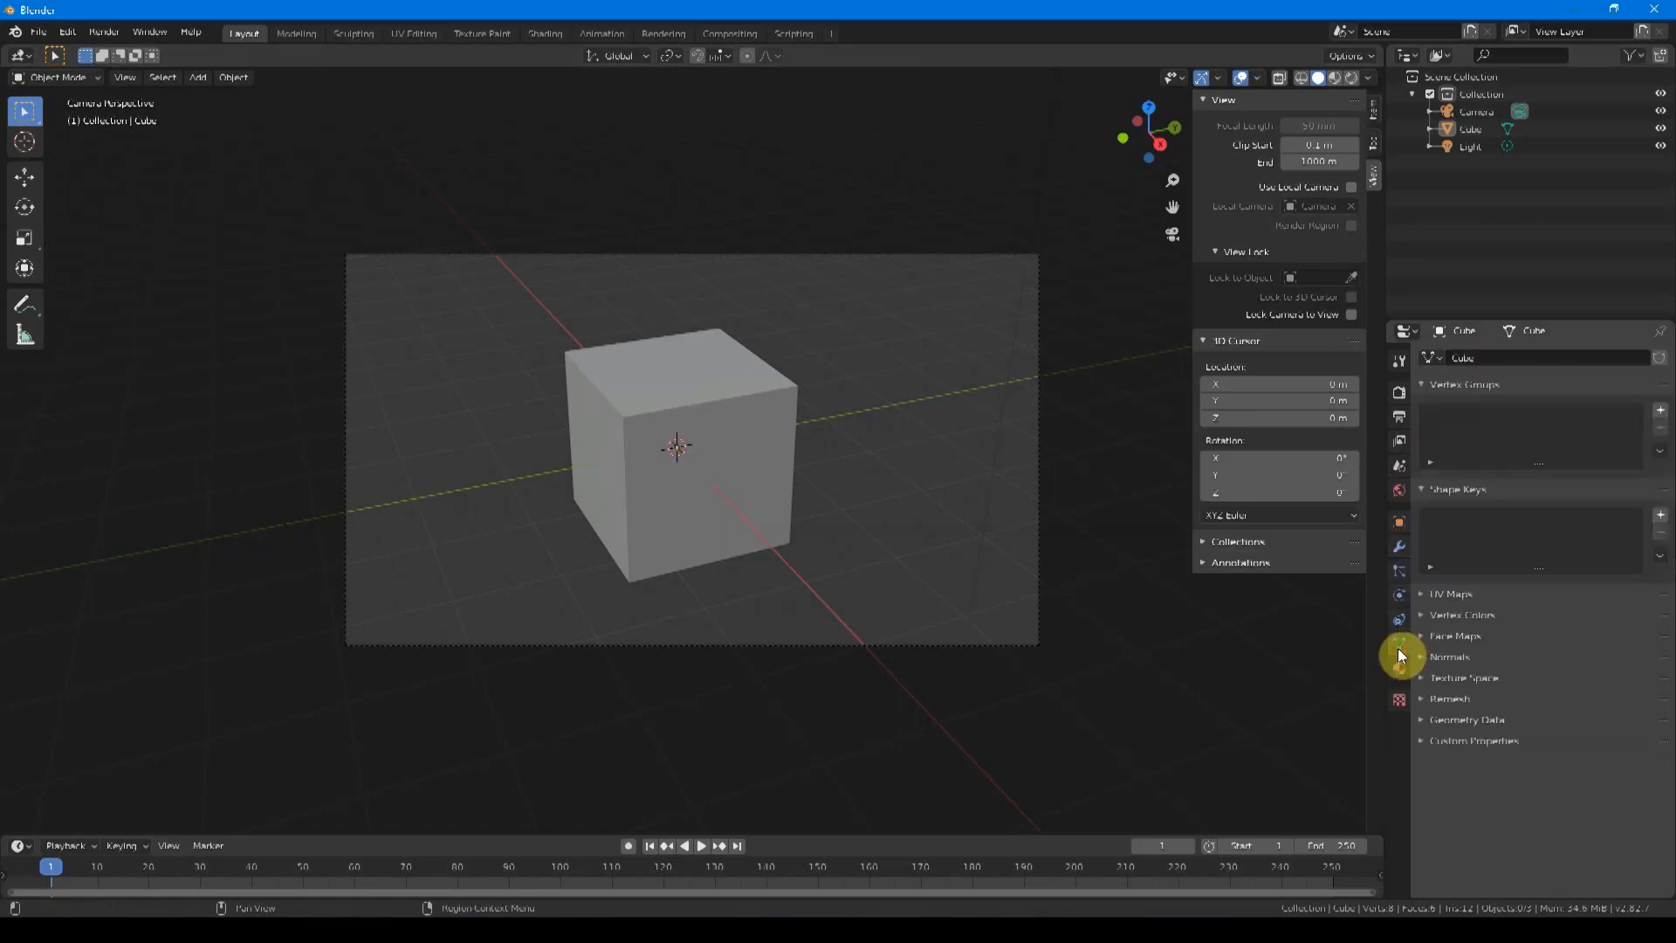
pyautogui.click(1398, 670)
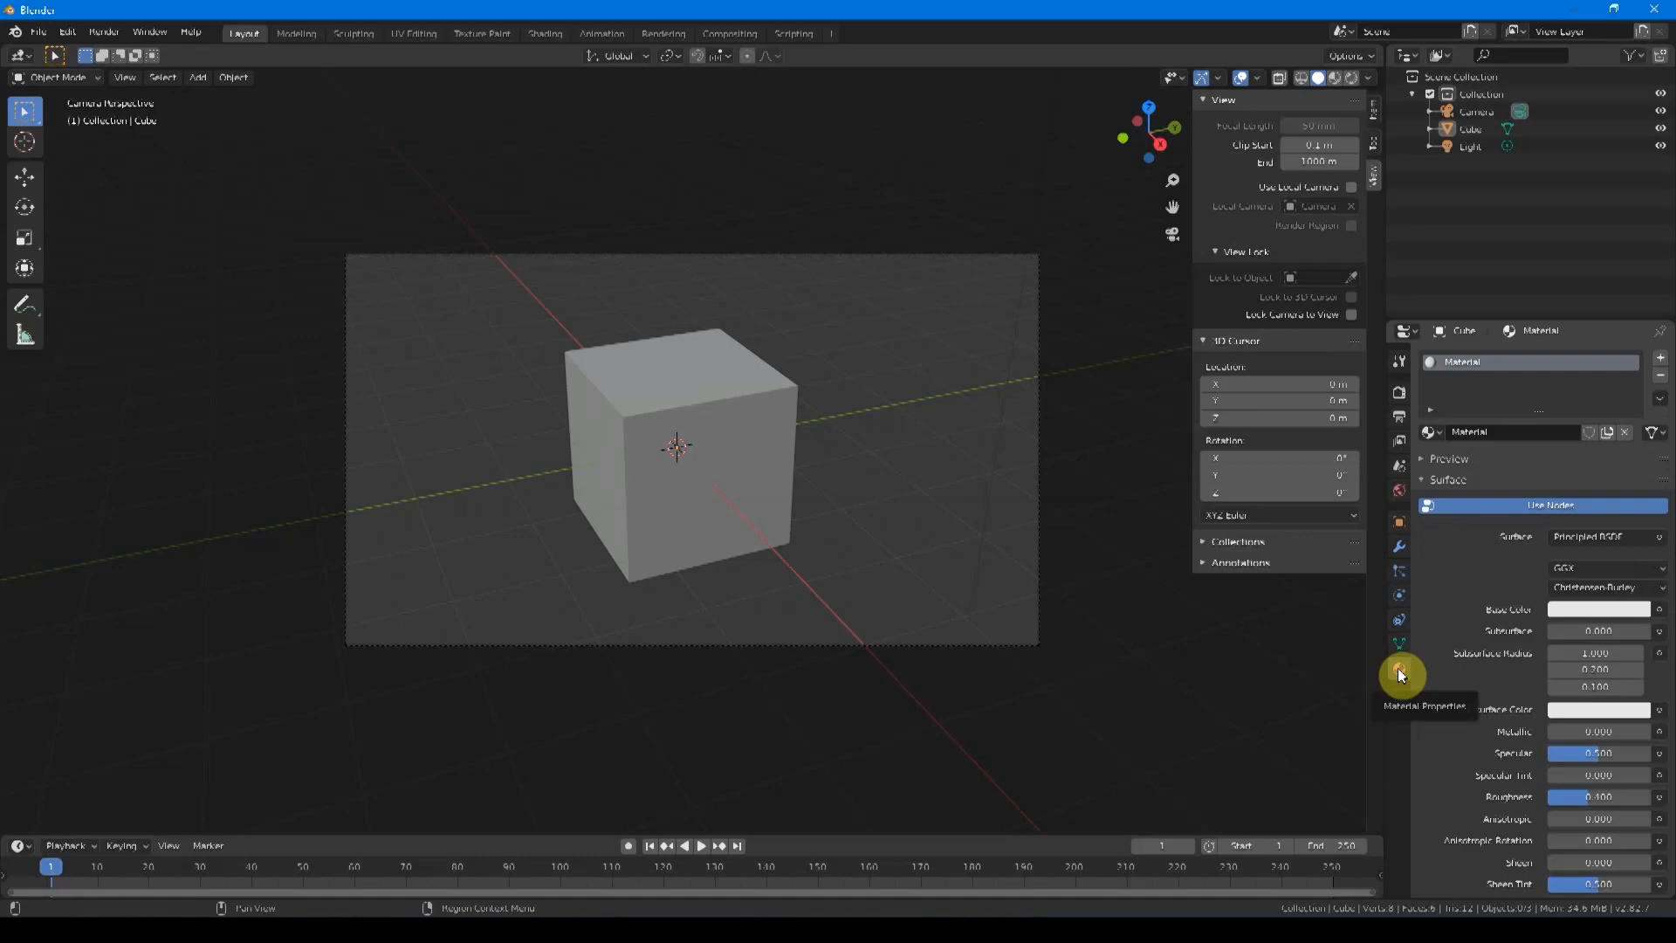
# Step: Play the timeline briefly, stop playback and set the current frame to 0
pyautogui.click(699, 845)
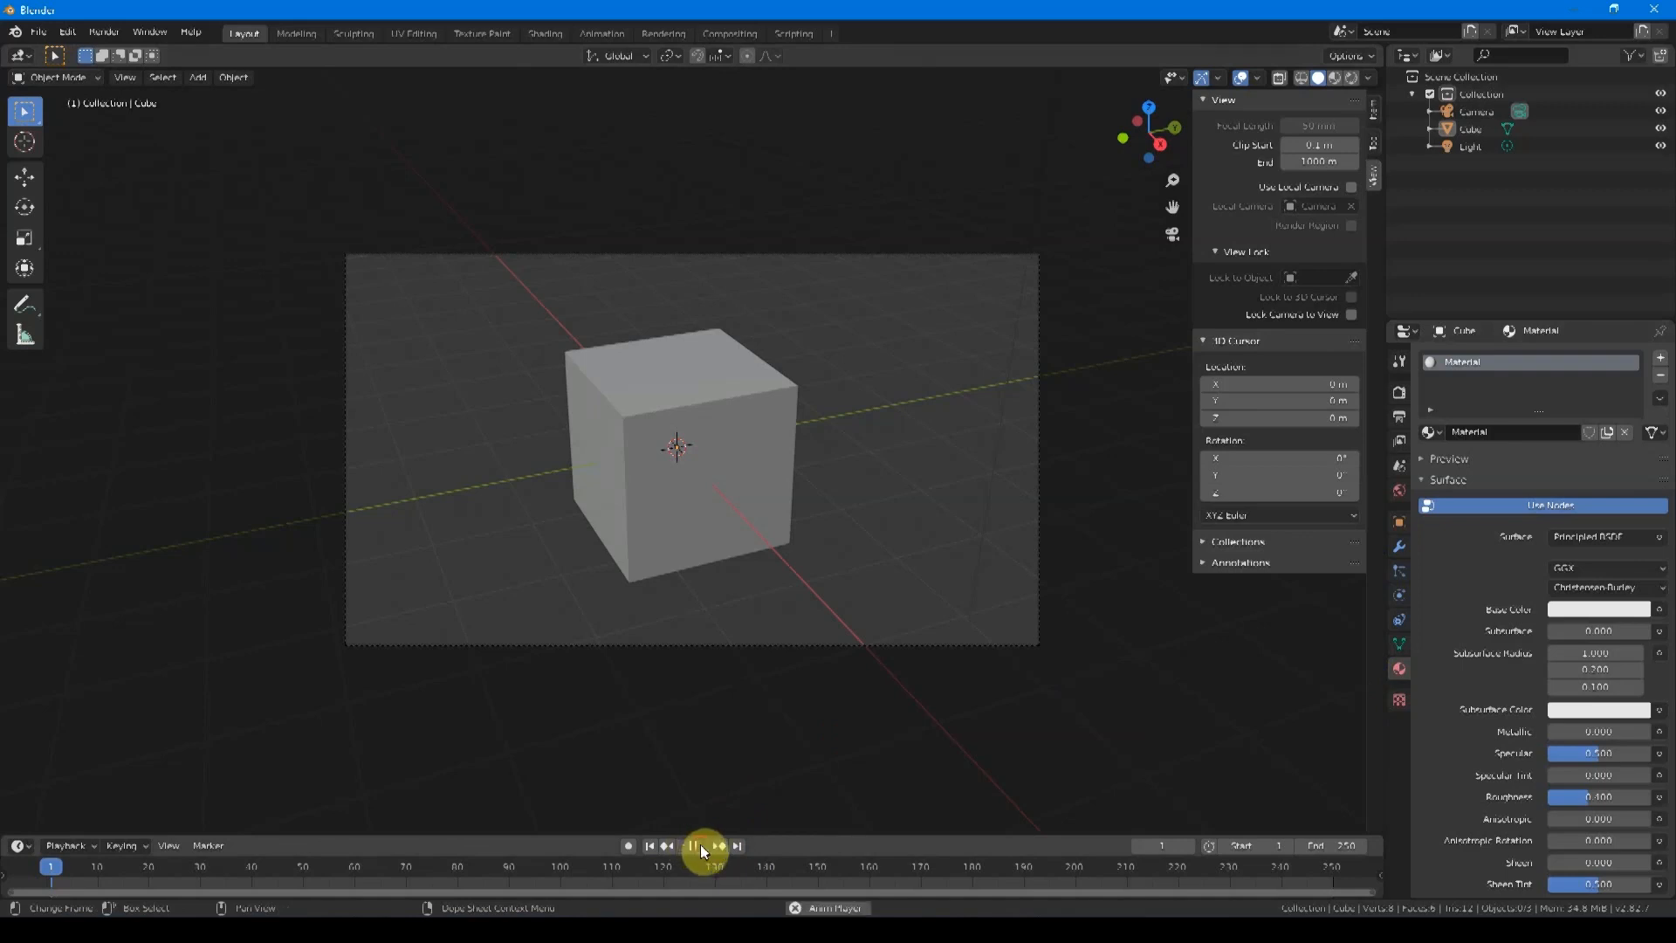
pyautogui.click(693, 845)
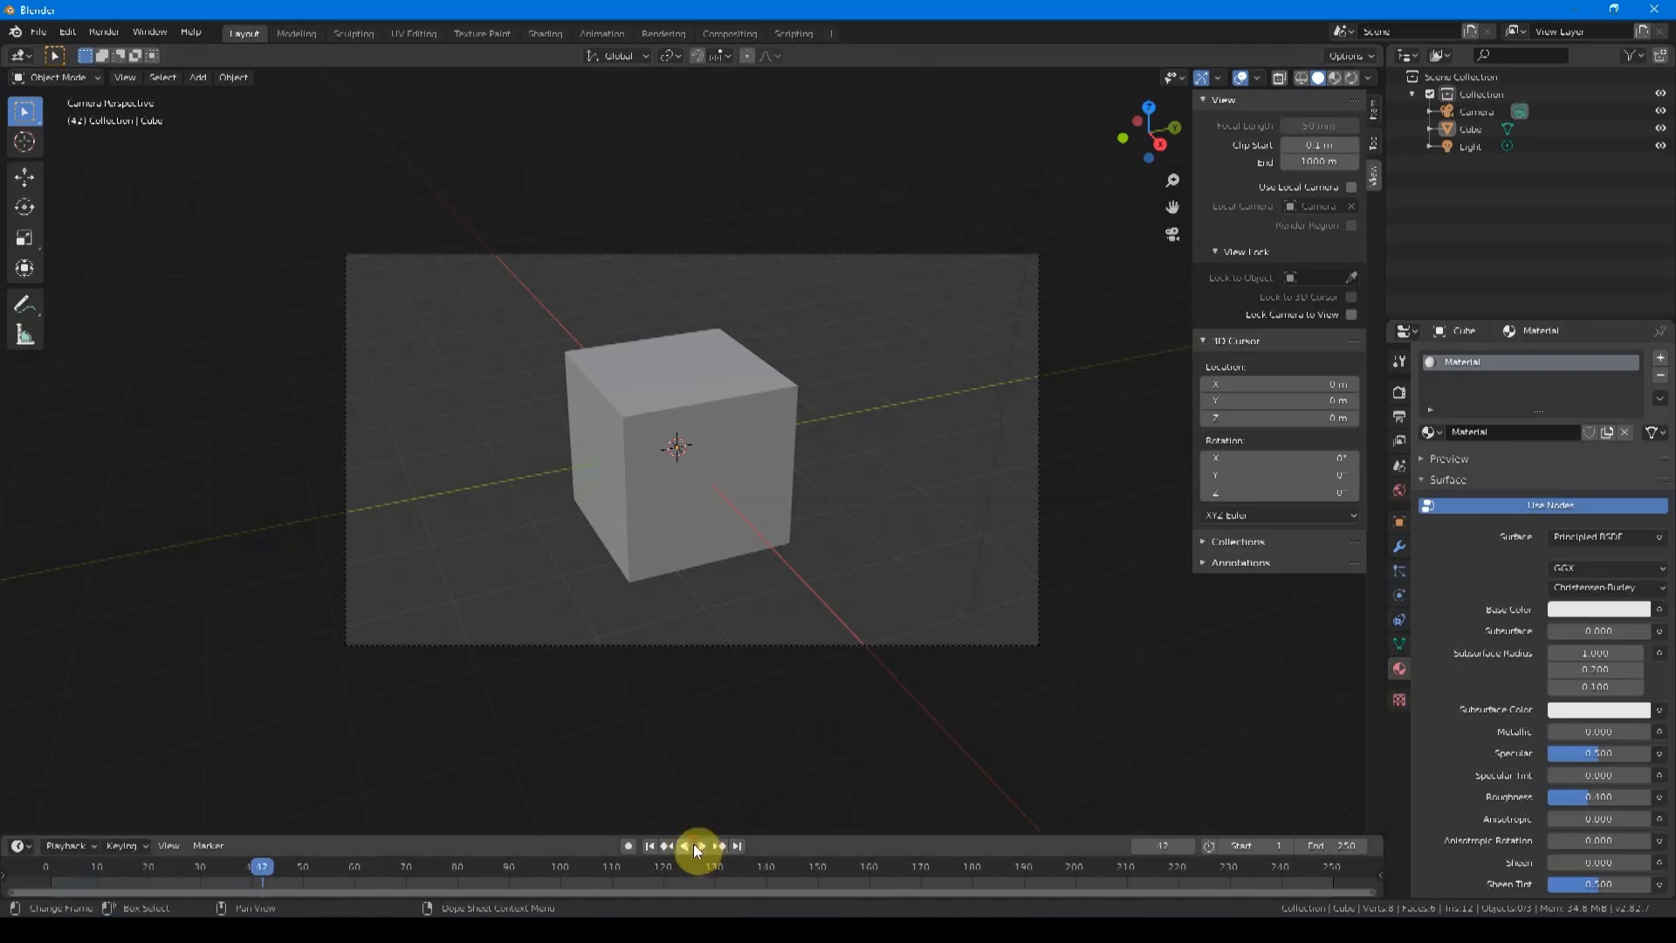
pyautogui.moveTo(262, 864); pyautogui.dragTo(35, 866)
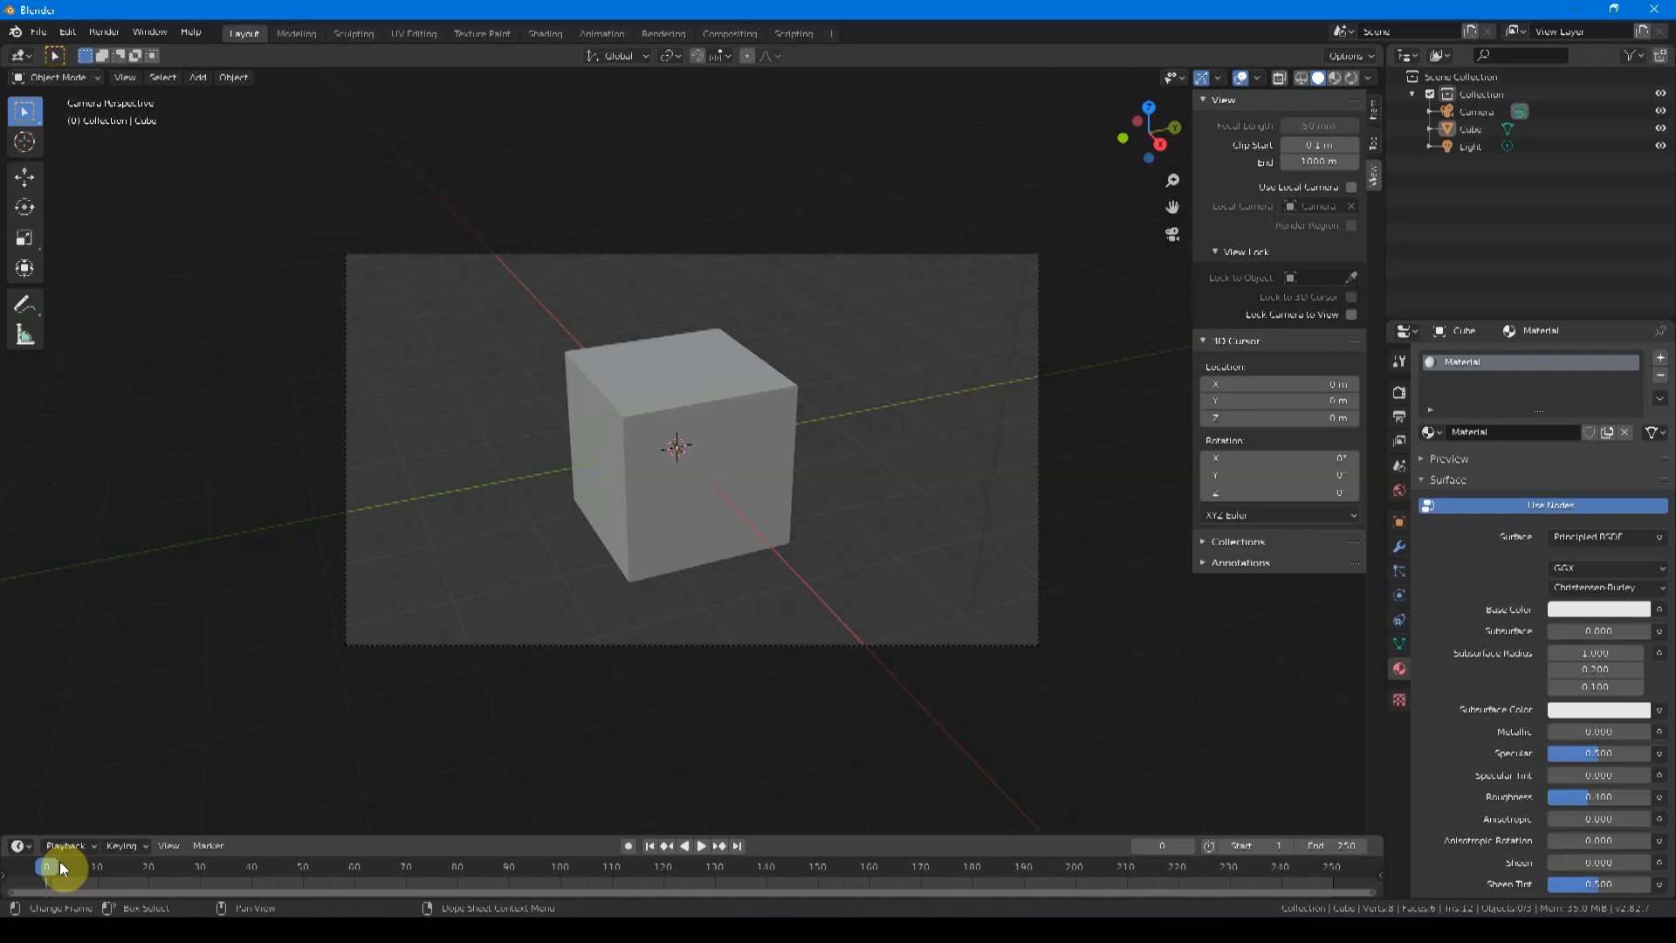
# Step: Look through the Modeling, Sculpting, Shading, Compositing and Scripting workspaces and return to Layout
pyautogui.click(299, 37)
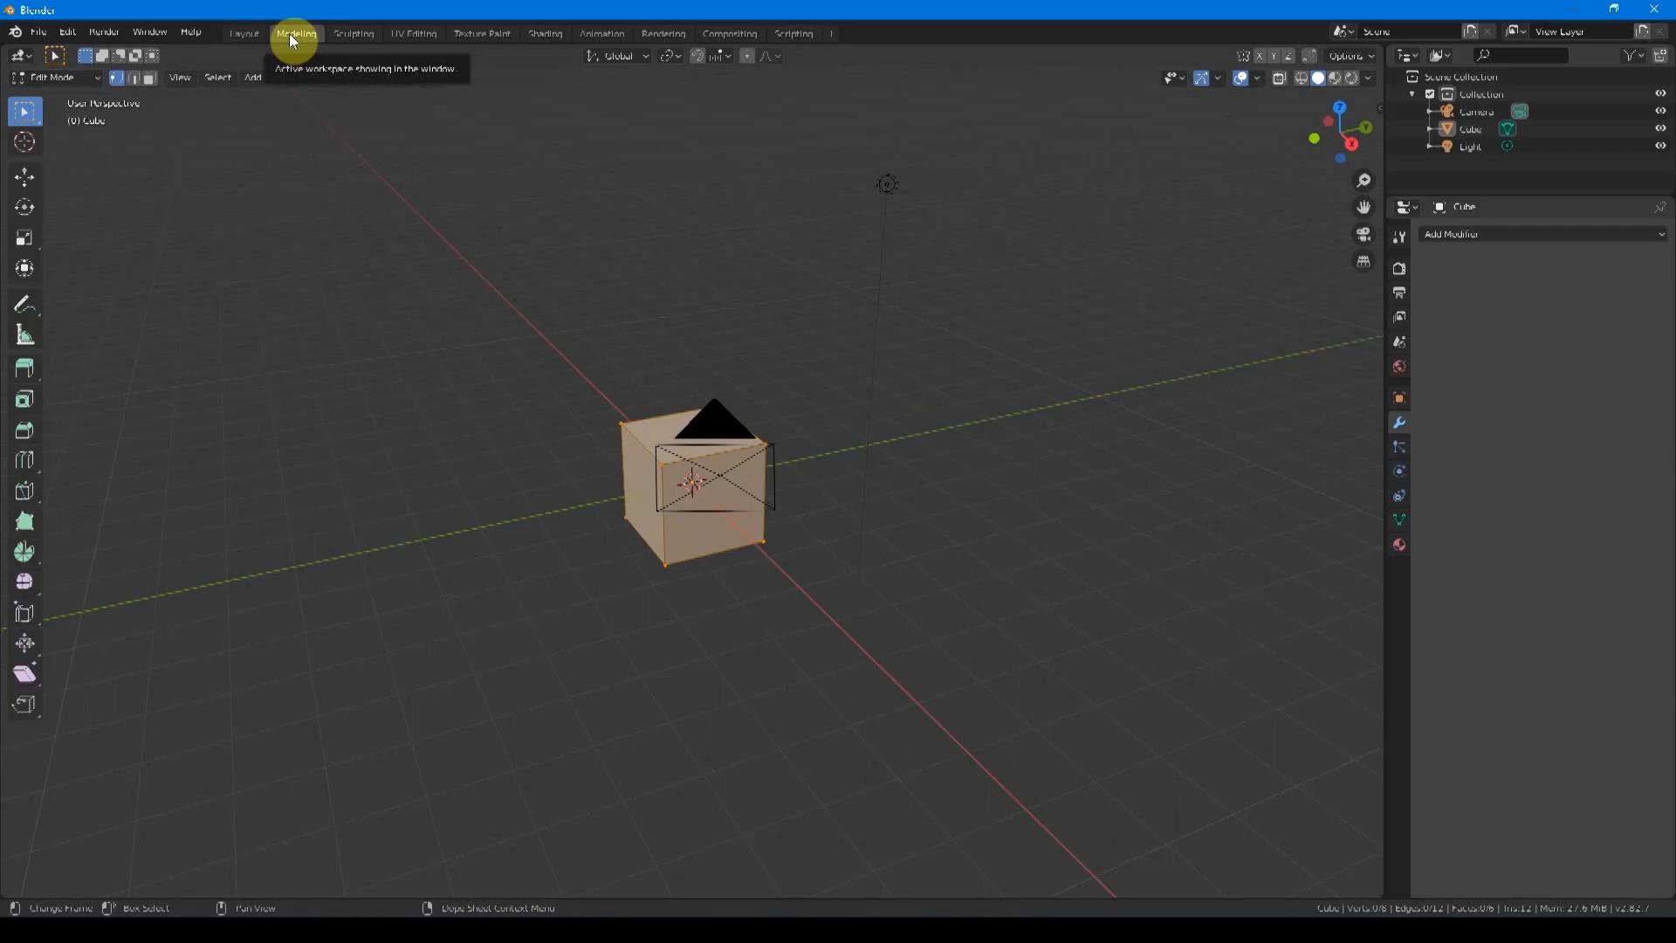
pyautogui.click(364, 35)
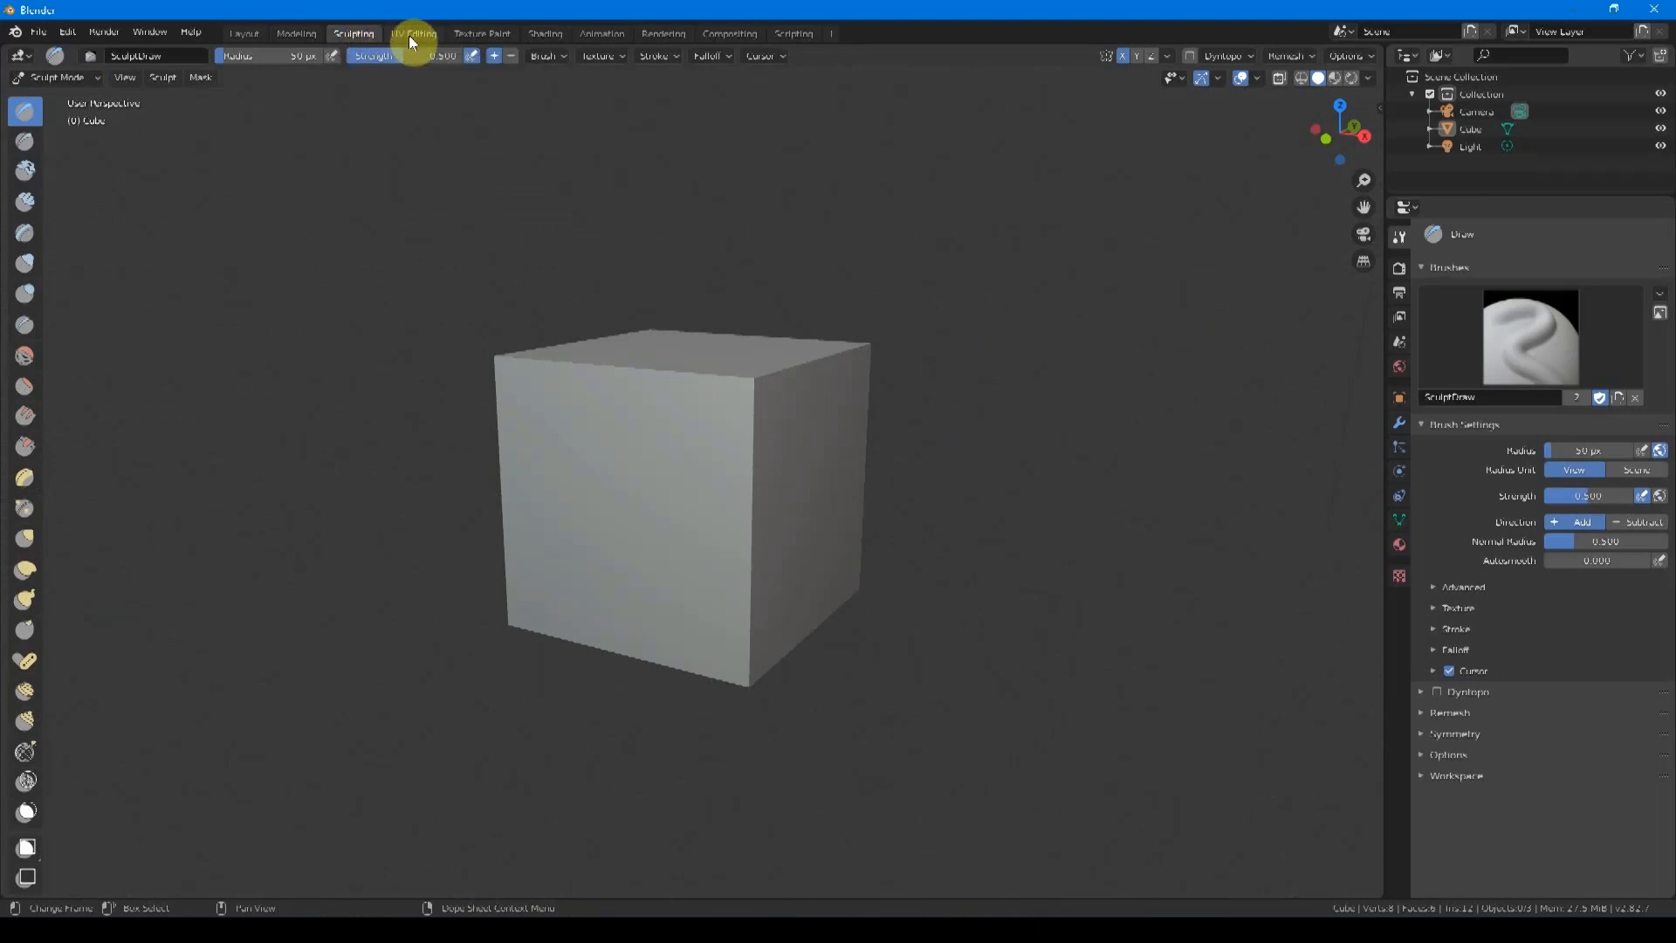
pyautogui.click(543, 37)
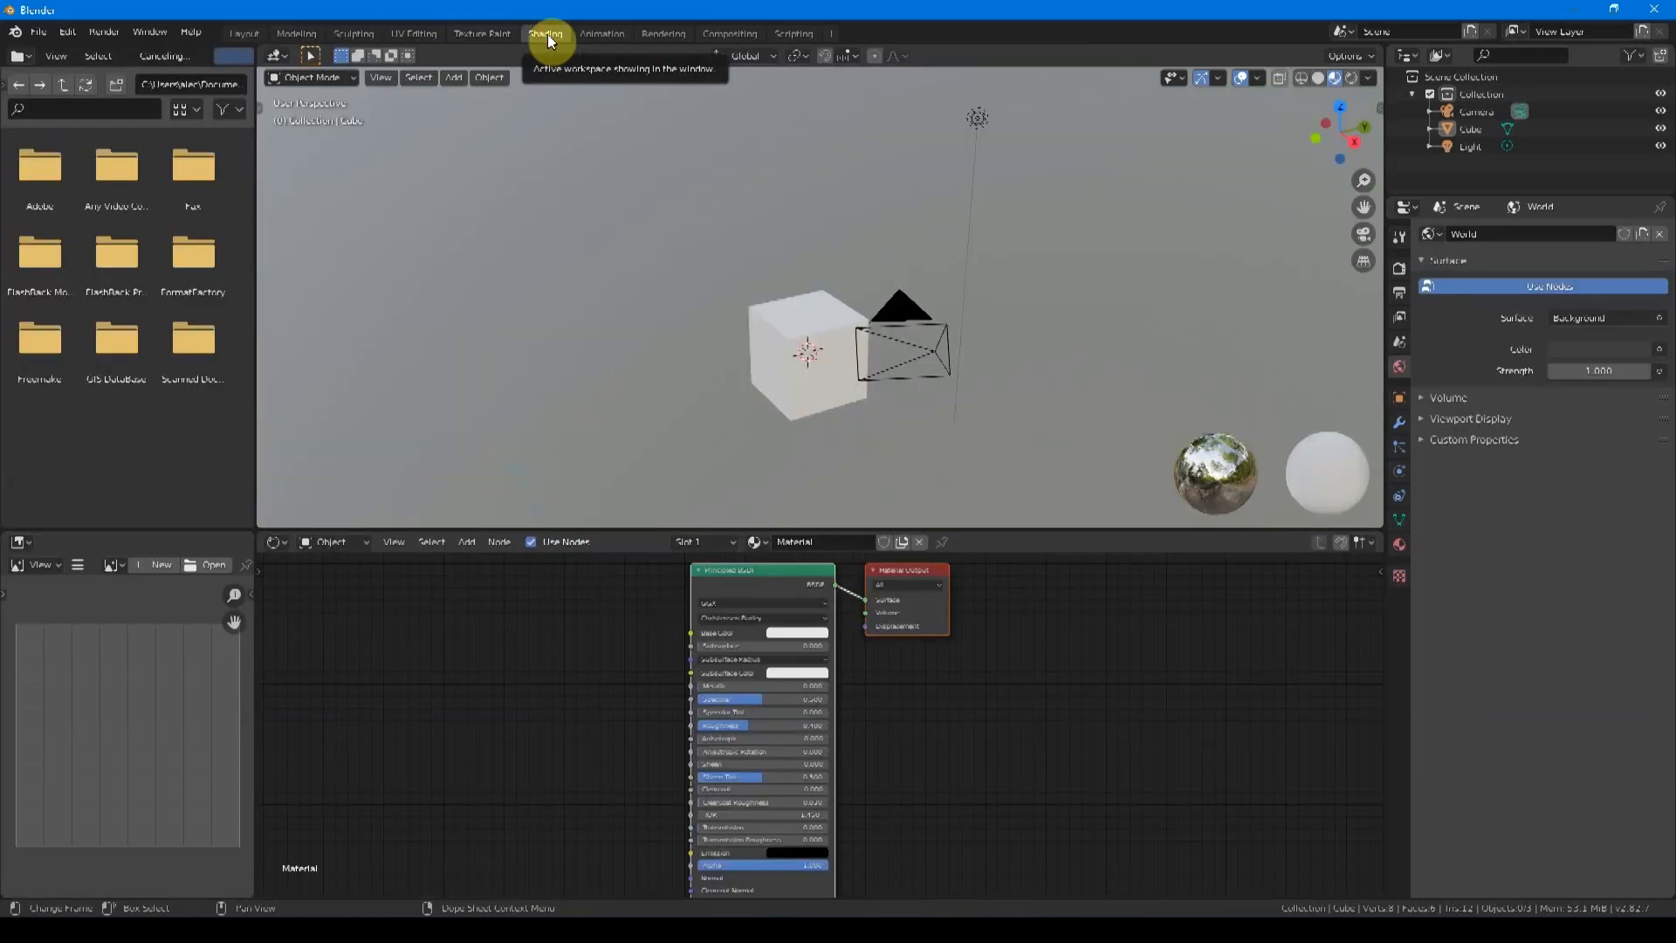
pyautogui.click(724, 33)
pyautogui.click(791, 33)
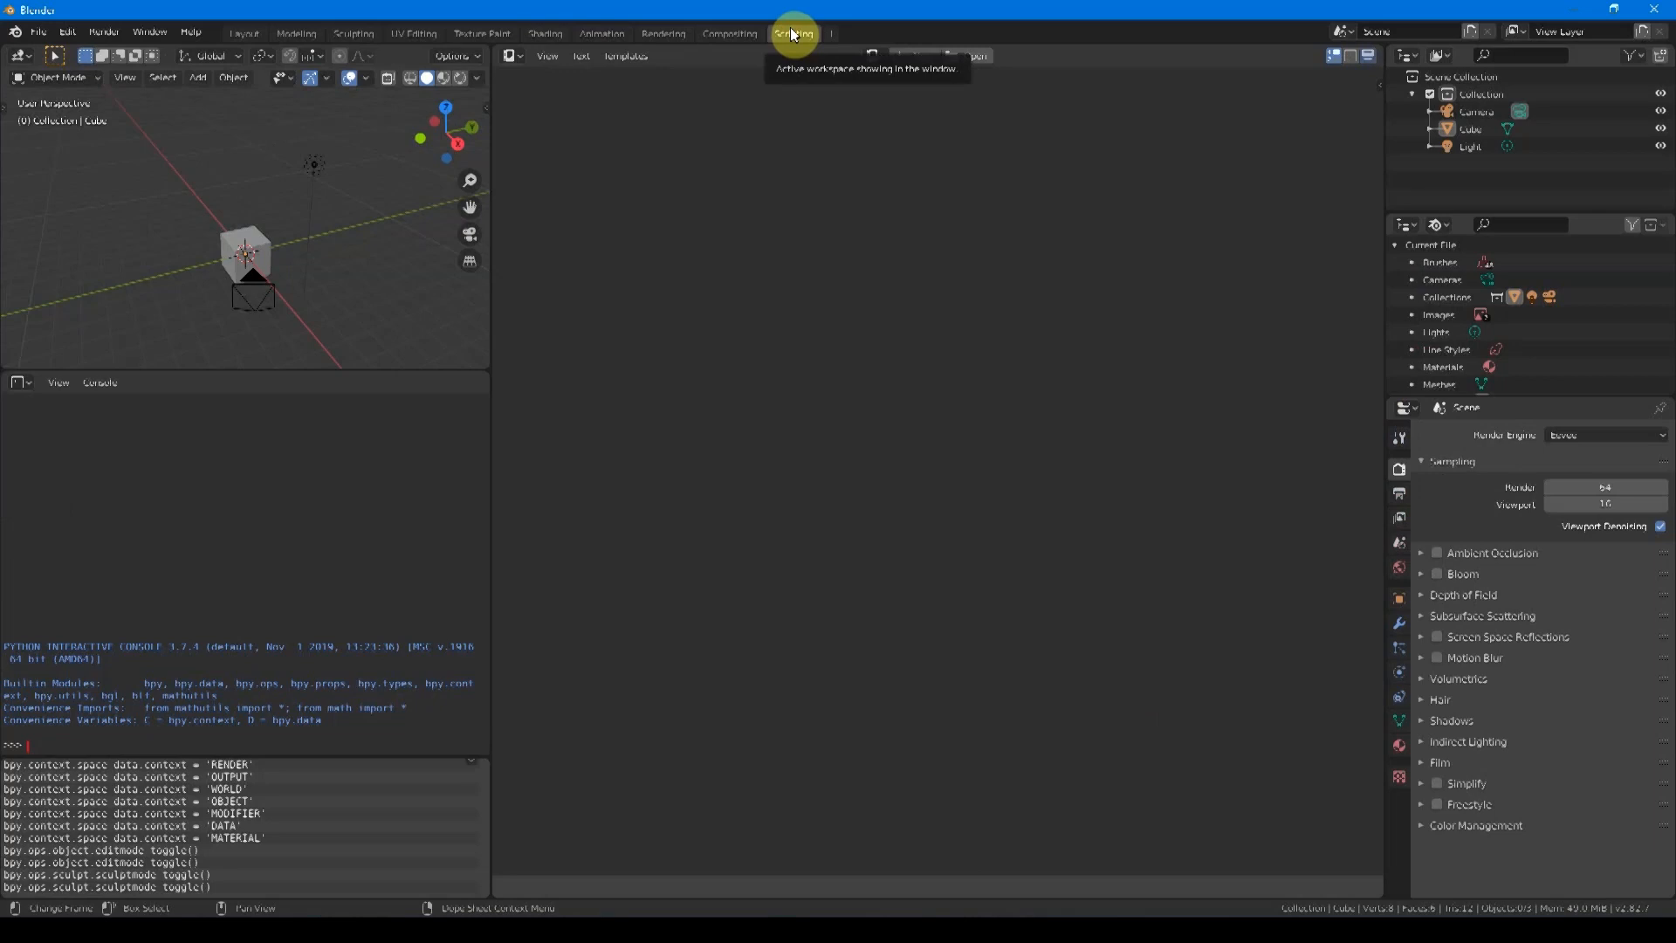
pyautogui.click(249, 35)
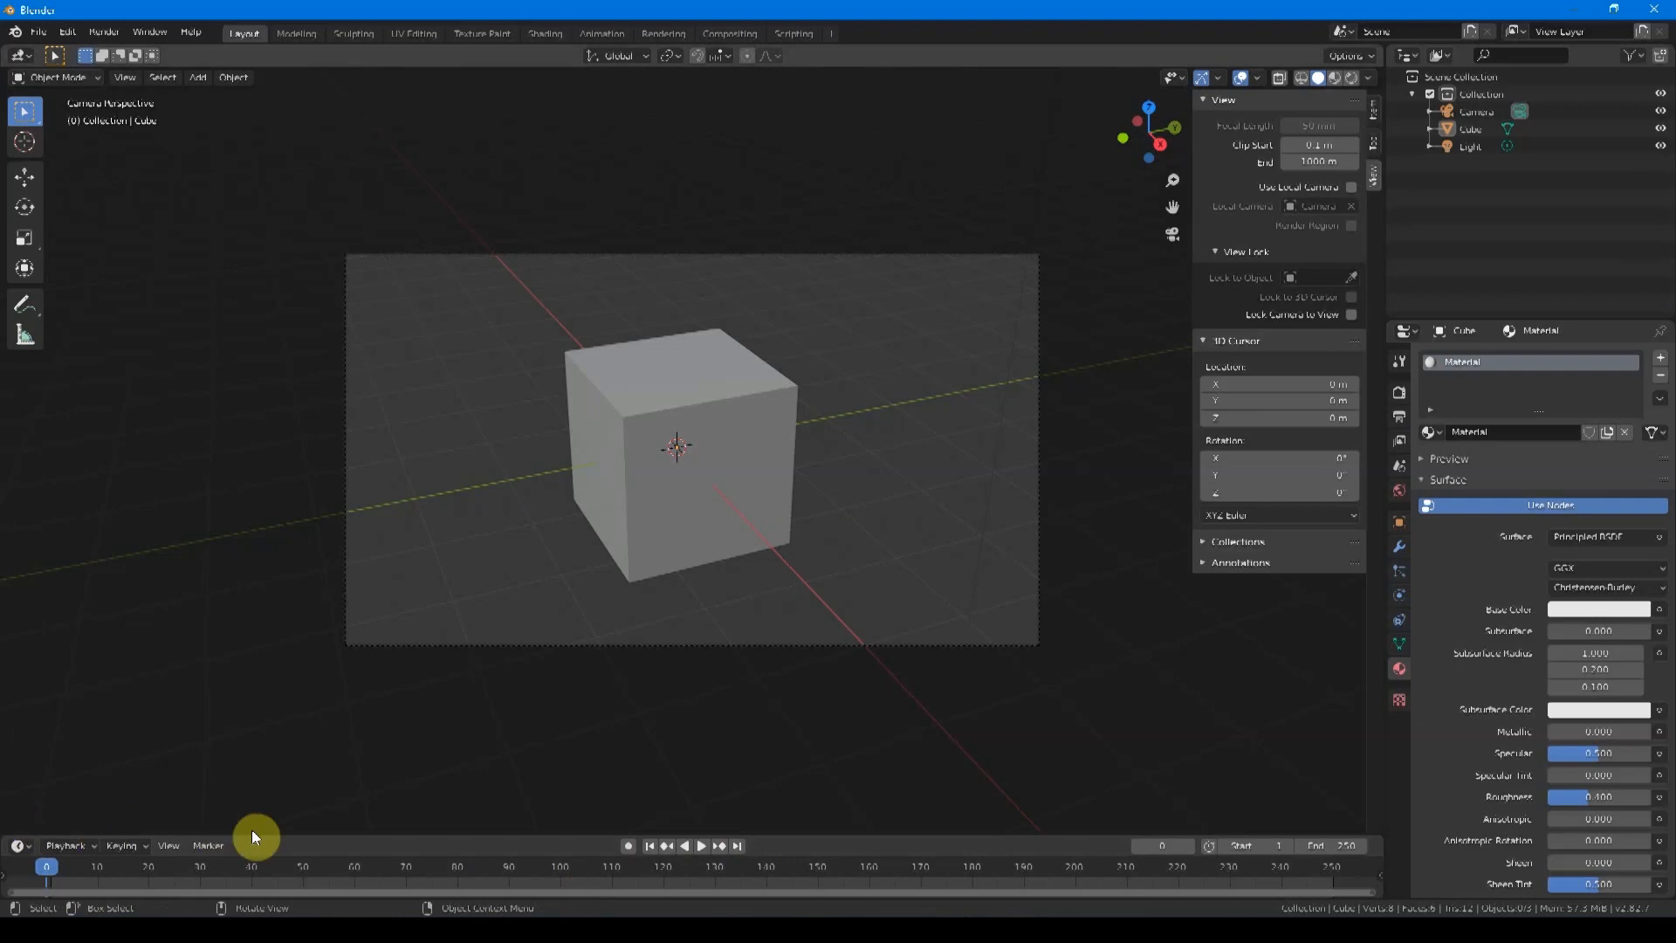
# Step: Join the timeline area into the 3D viewport so the viewport takes over its space
pyautogui.rightClick(412, 833)
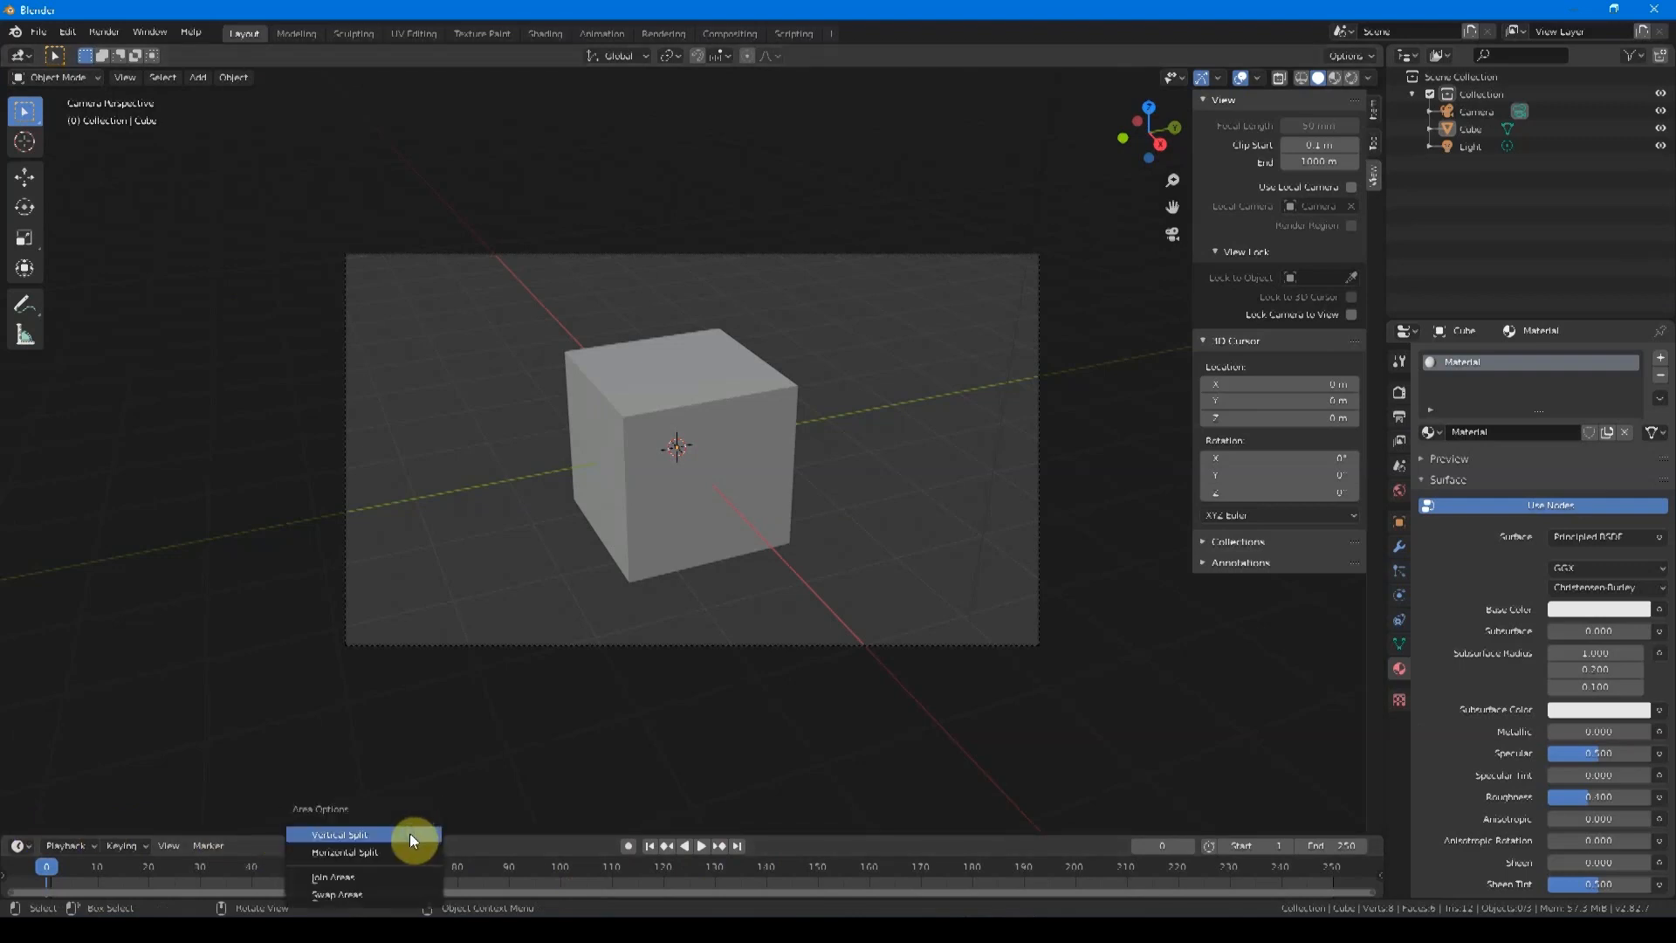
pyautogui.click(326, 876)
pyautogui.click(527, 883)
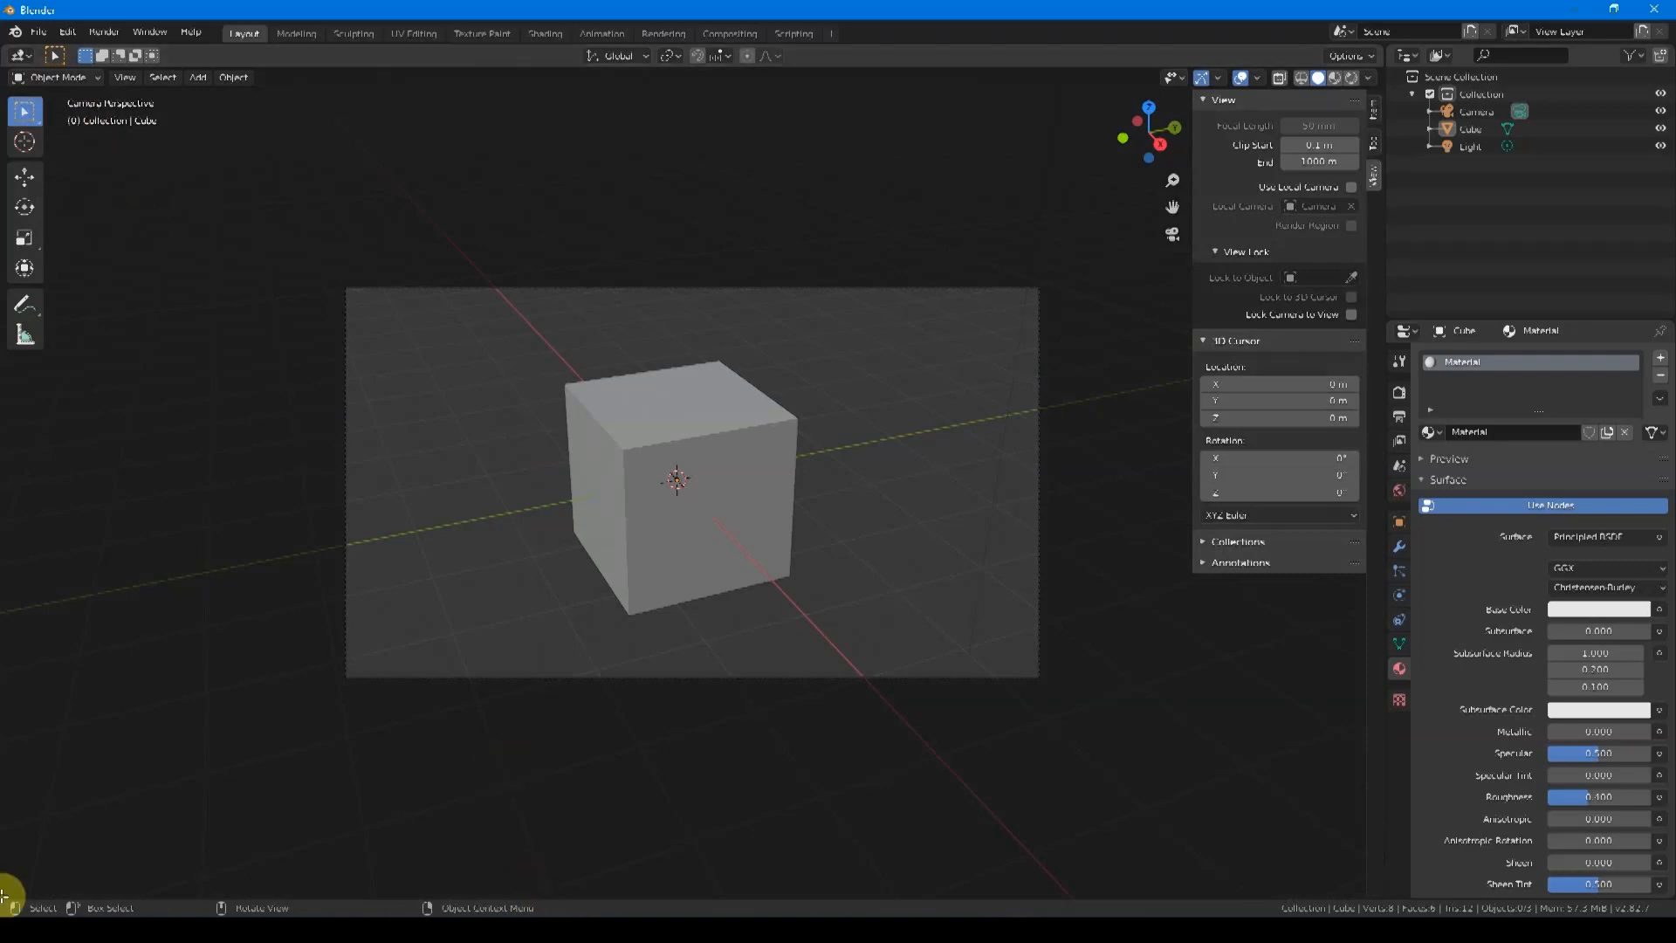
# Step: Split the 3D viewport into an upper and a lower area and change the lower one to the Shader Editor
pyautogui.moveTo(7, 889); pyautogui.dragTo(11, 509)
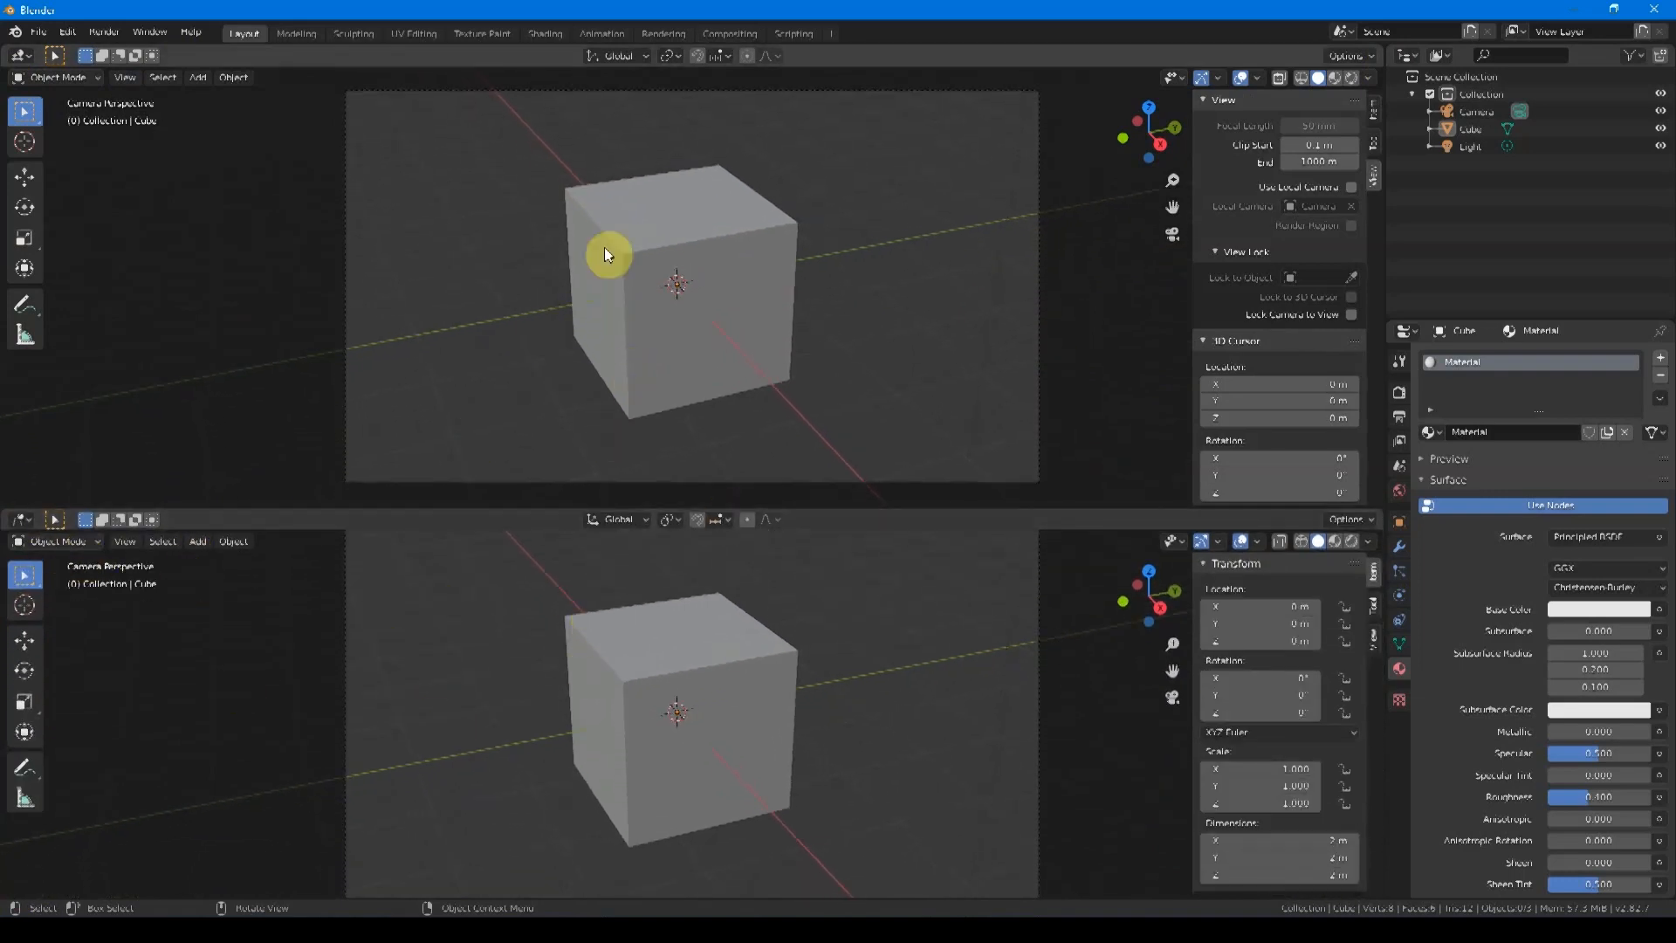
pyautogui.click(23, 521)
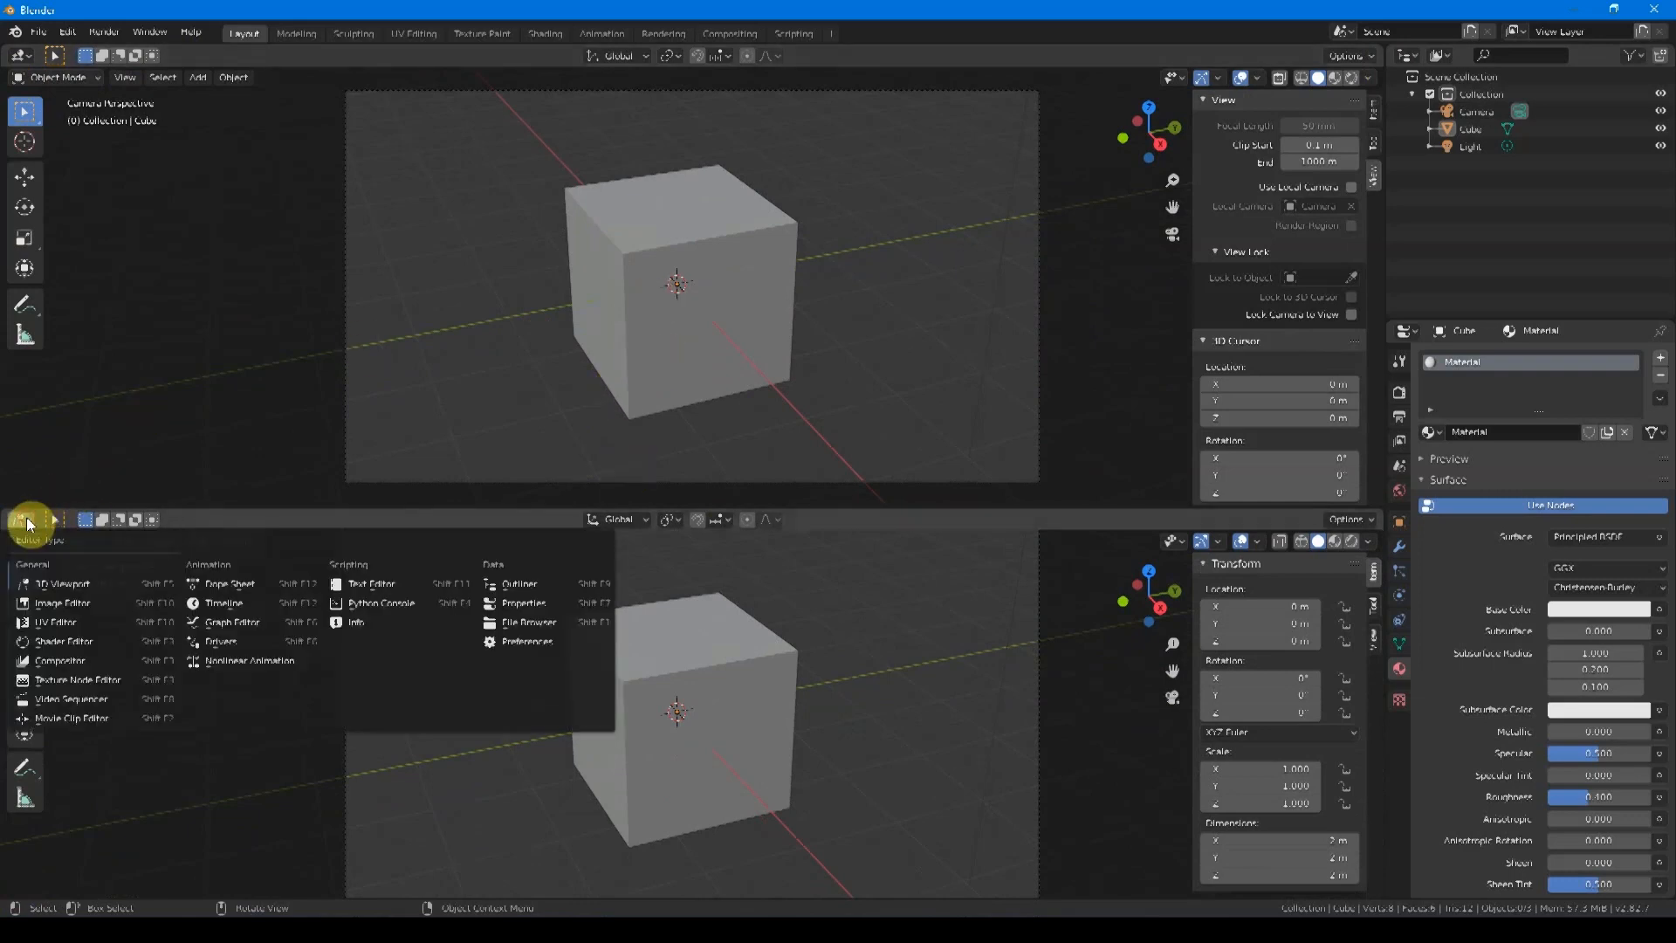
pyautogui.click(86, 642)
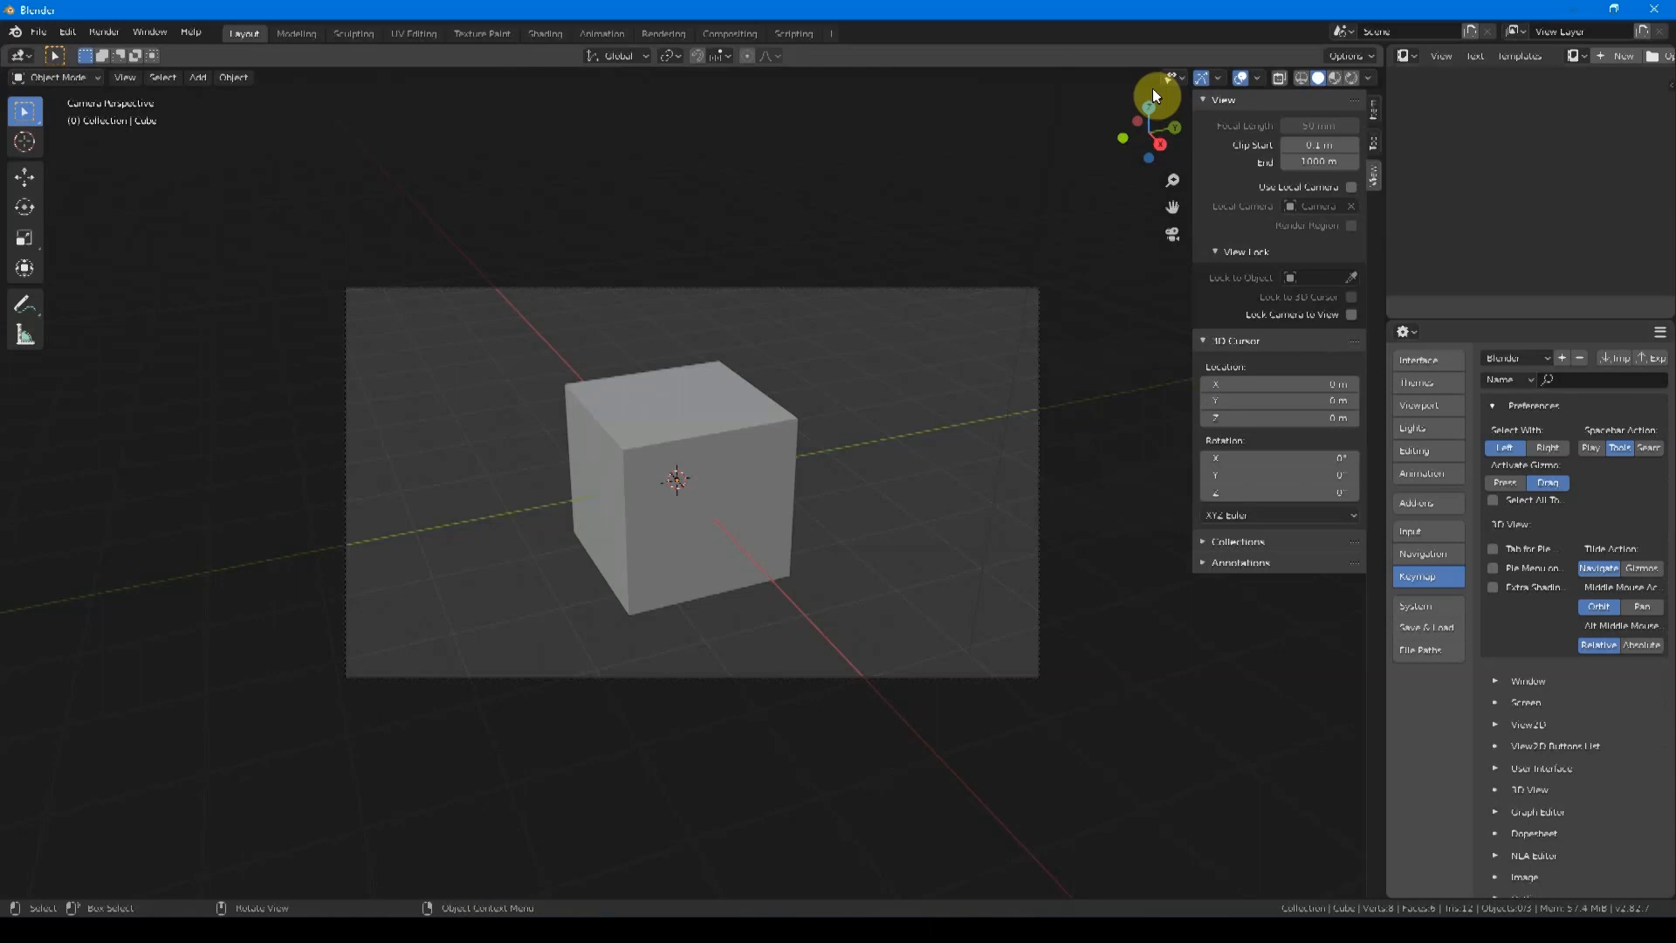
pyautogui.hotkey('alt', 'Tab')
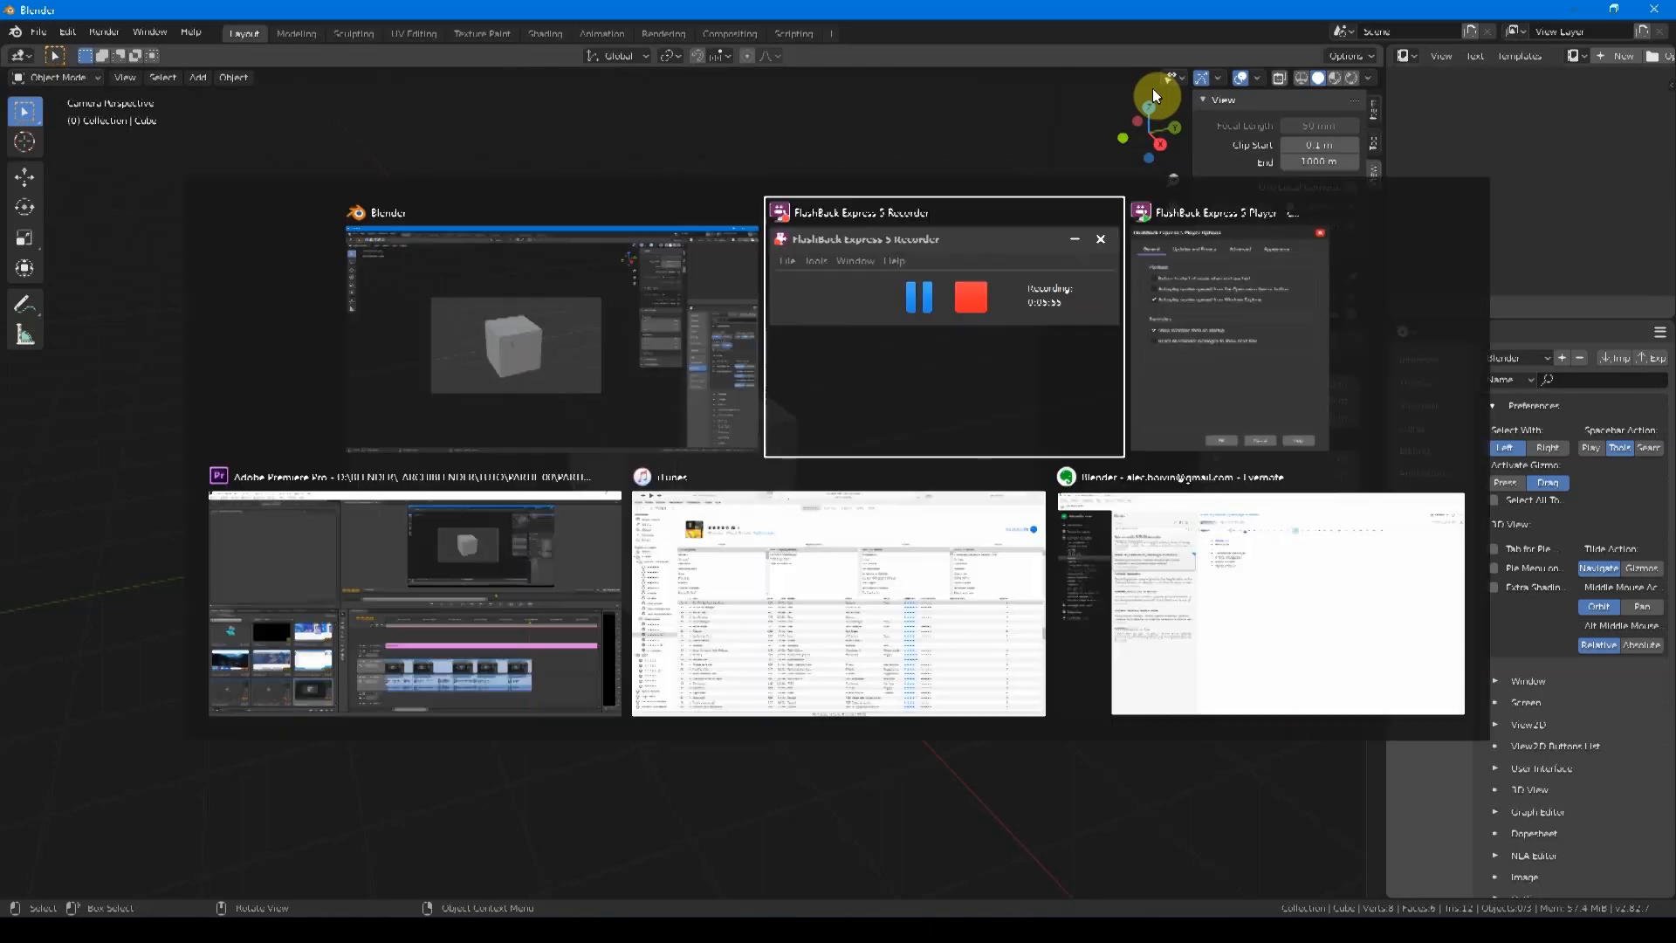
pyautogui.click(748, 330)
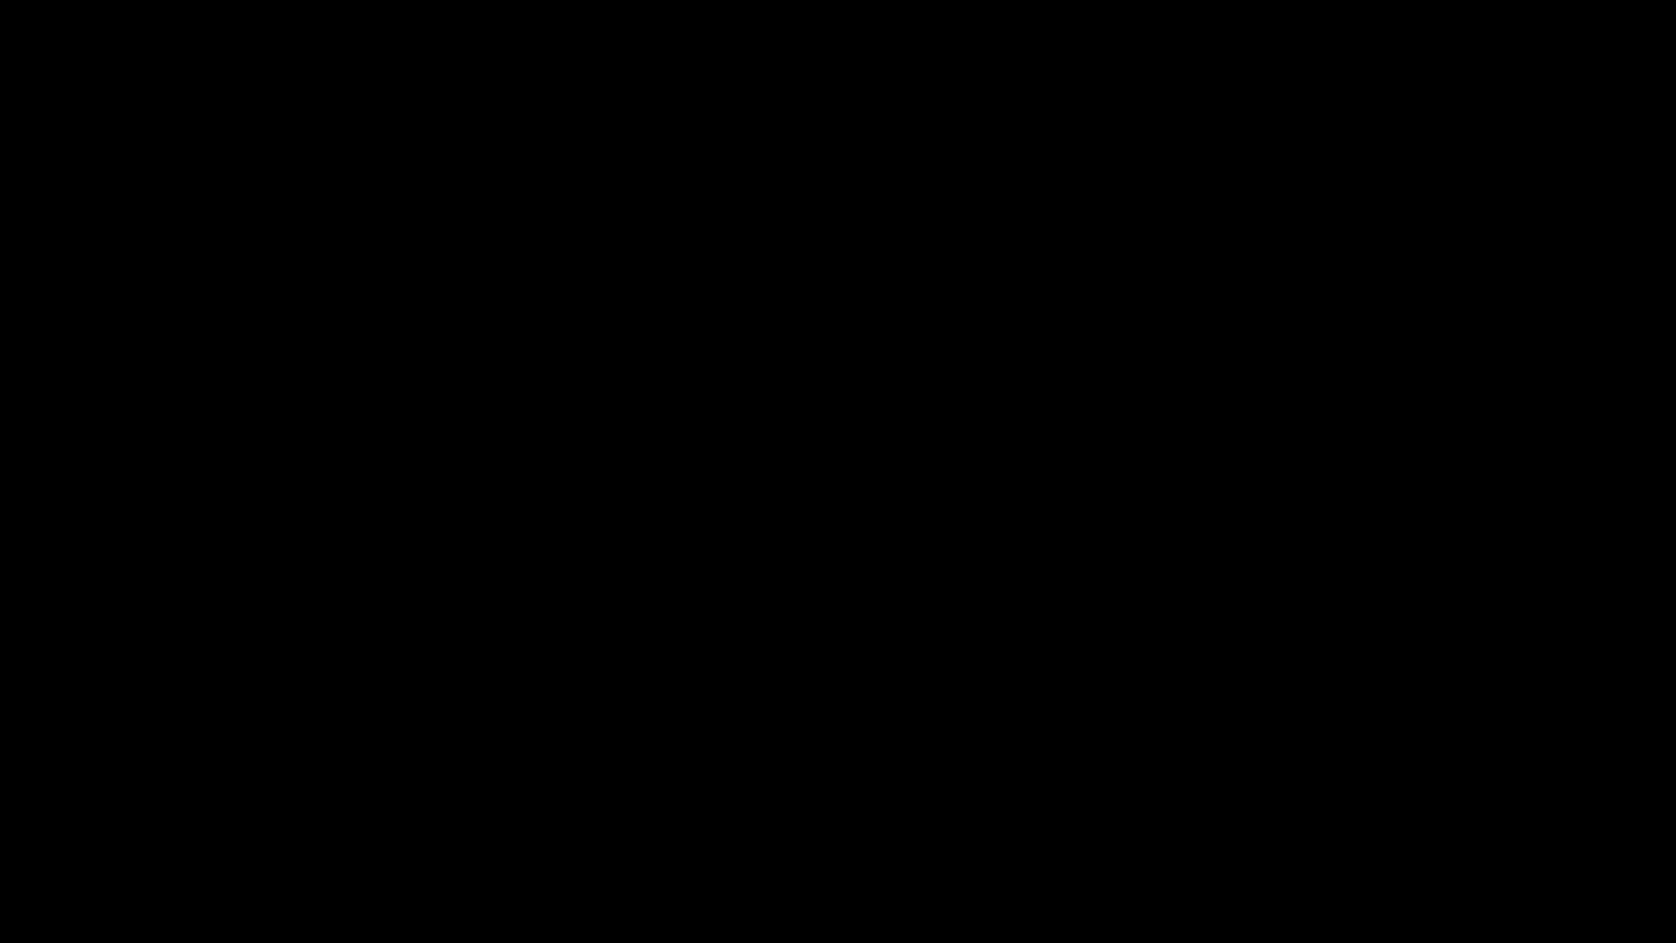